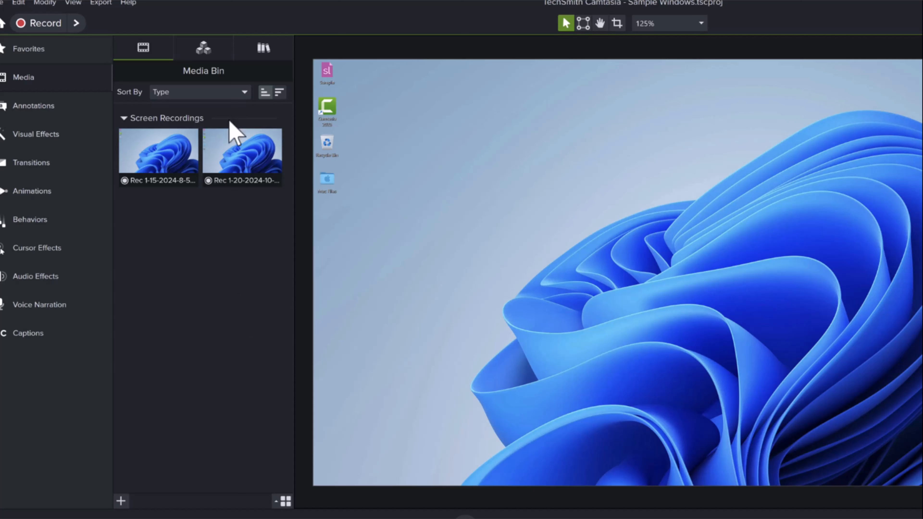
Step: View the Camtasia Assets and the Library, and return to the Media Bin
{"action": "left_click", "coordinate": [218, 51]}
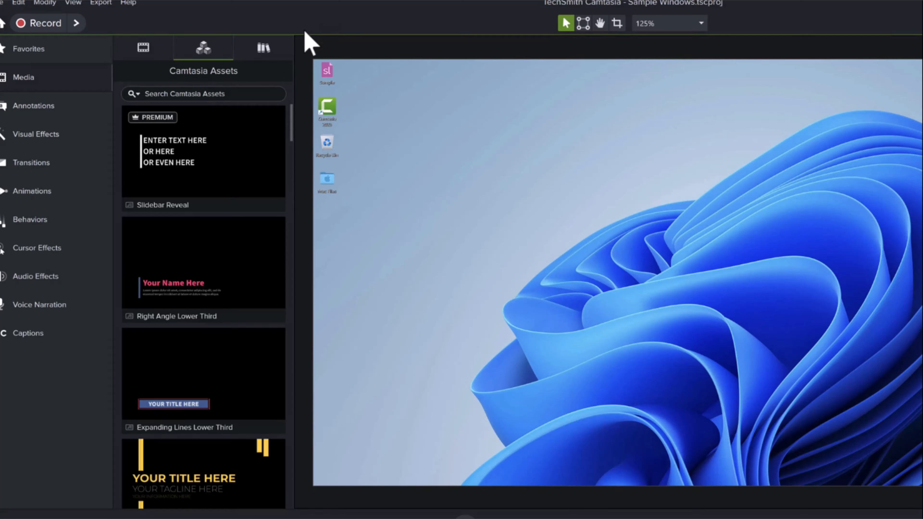
{"action": "left_click", "coordinate": [287, 47]}
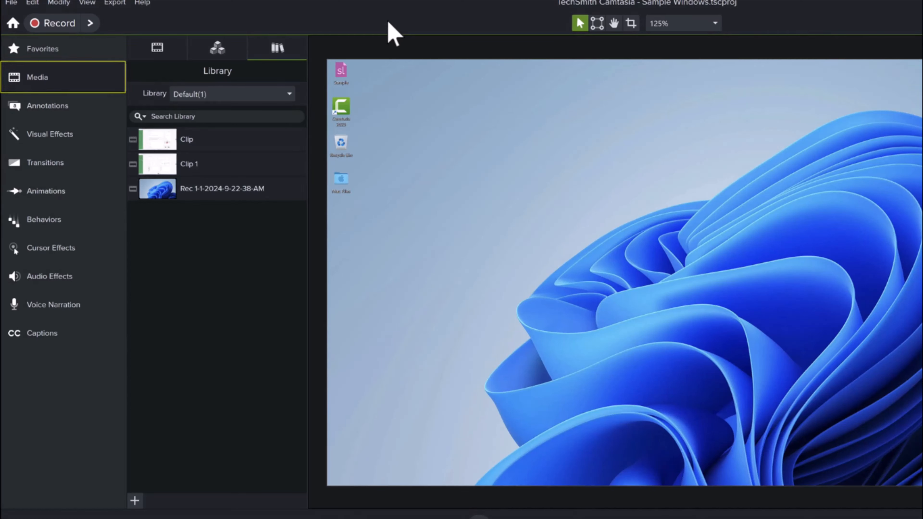
{"action": "left_click", "coordinate": [182, 49]}
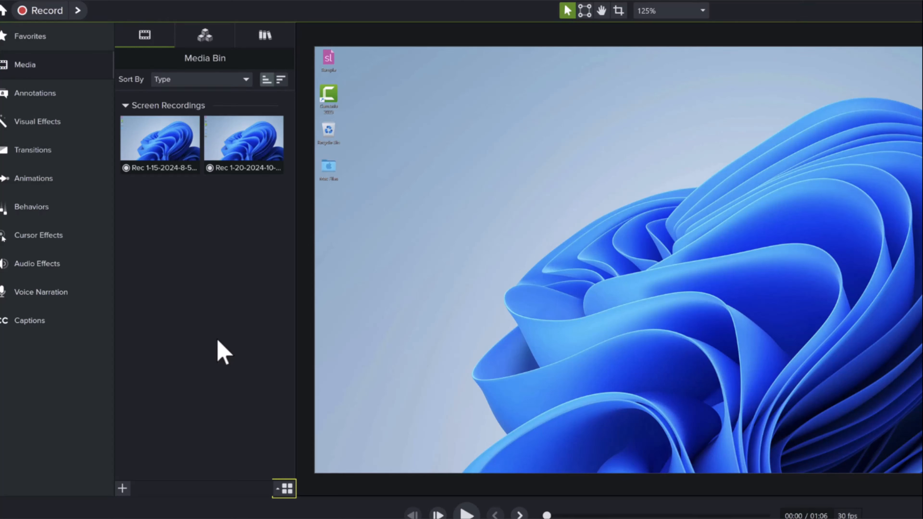
Step: Try the smaller-thumbnail and detailed list views of the Media Bin and restore the medium thumbnail view
{"action": "left_click", "coordinate": [287, 488]}
{"action": "left_click", "coordinate": [288, 455]}
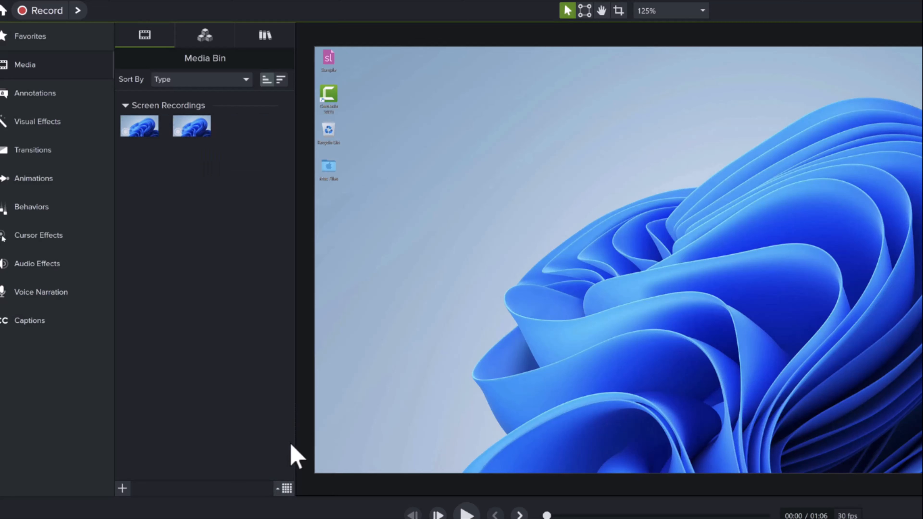
{"action": "left_click", "coordinate": [287, 489]}
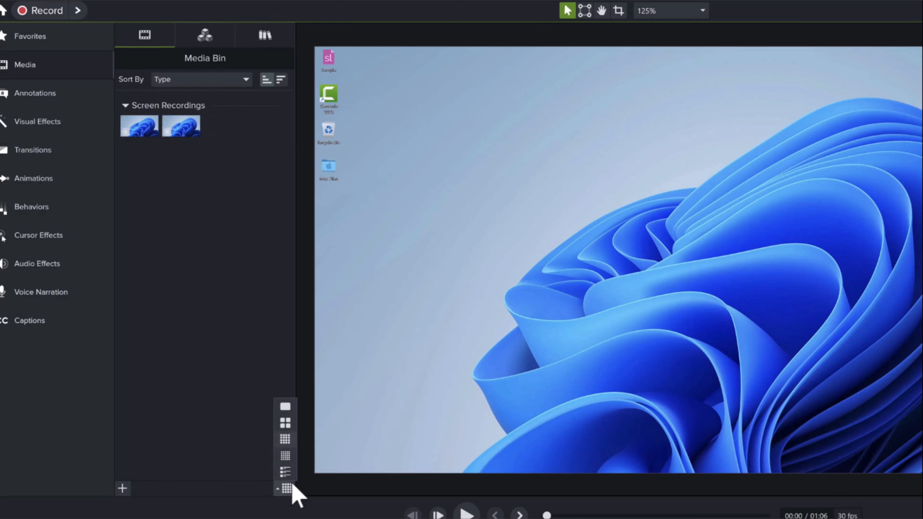
{"action": "left_click", "coordinate": [290, 473]}
{"action": "left_click", "coordinate": [285, 489]}
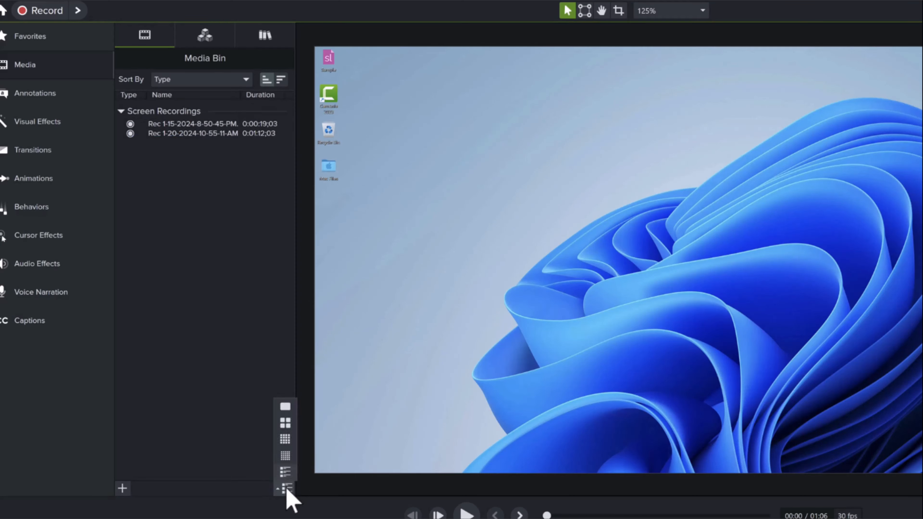
{"action": "left_click", "coordinate": [286, 423]}
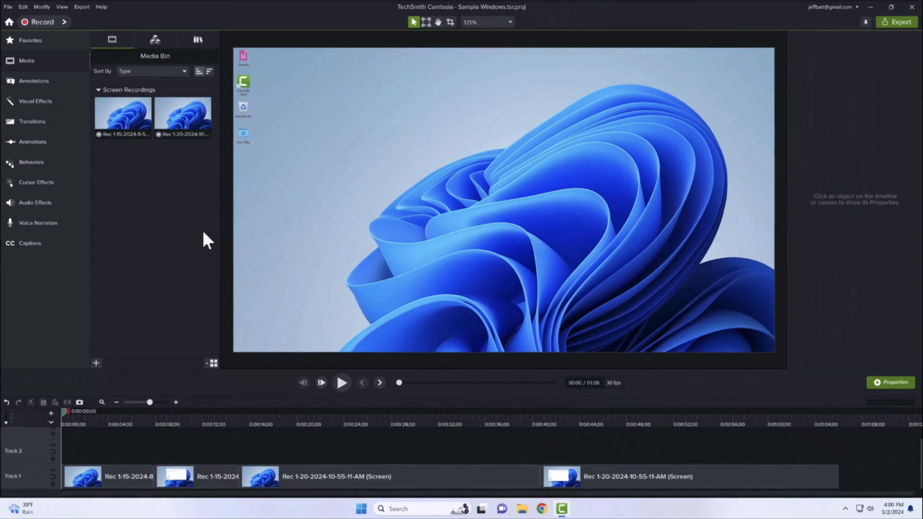
{"action": "left_click_drag", "start_coordinate": [166, 114], "coordinate": [187, 118]}
{"action": "right_click", "coordinate": [187, 118]}
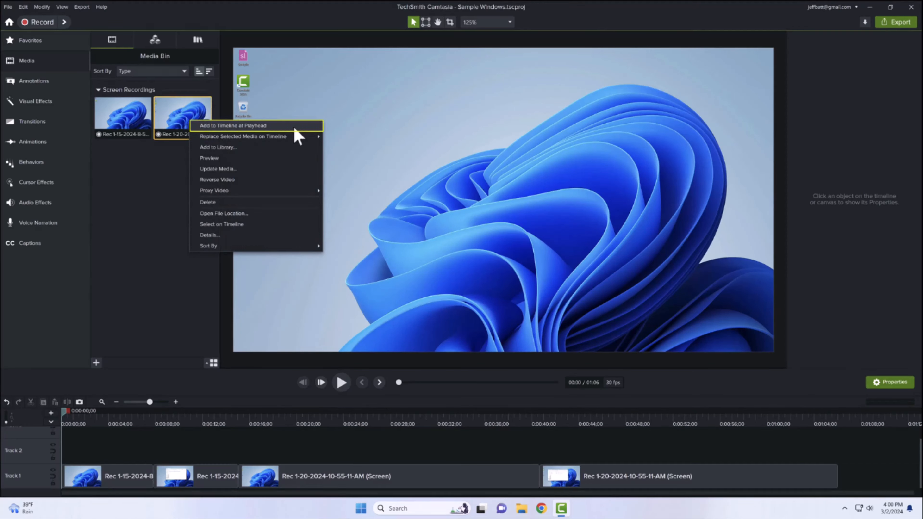
{"action": "left_click", "coordinate": [150, 260]}
{"action": "left_click", "coordinate": [226, 415]}
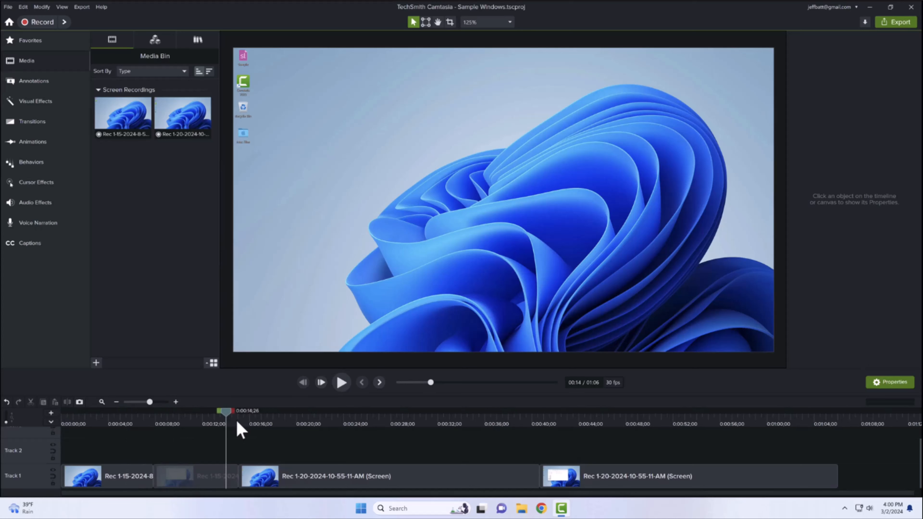
{"action": "left_click", "coordinate": [238, 422]}
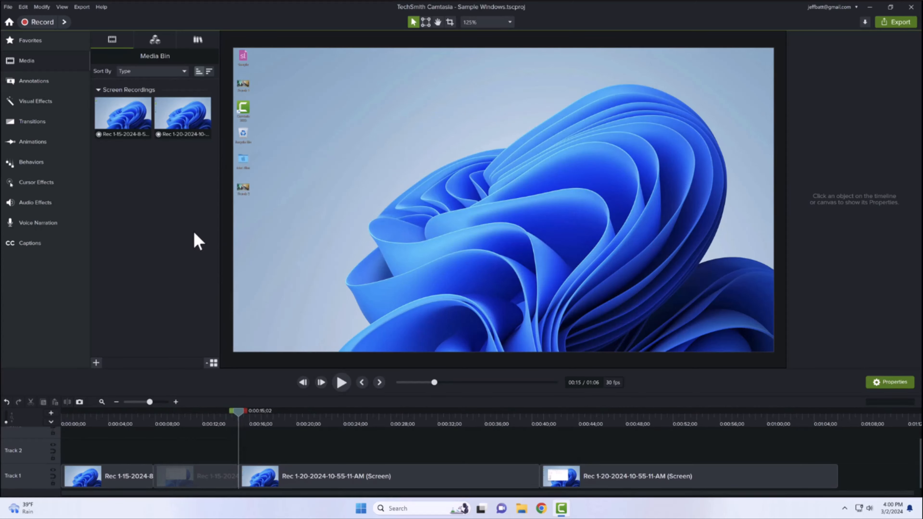
{"action": "right_click", "coordinate": [193, 125]}
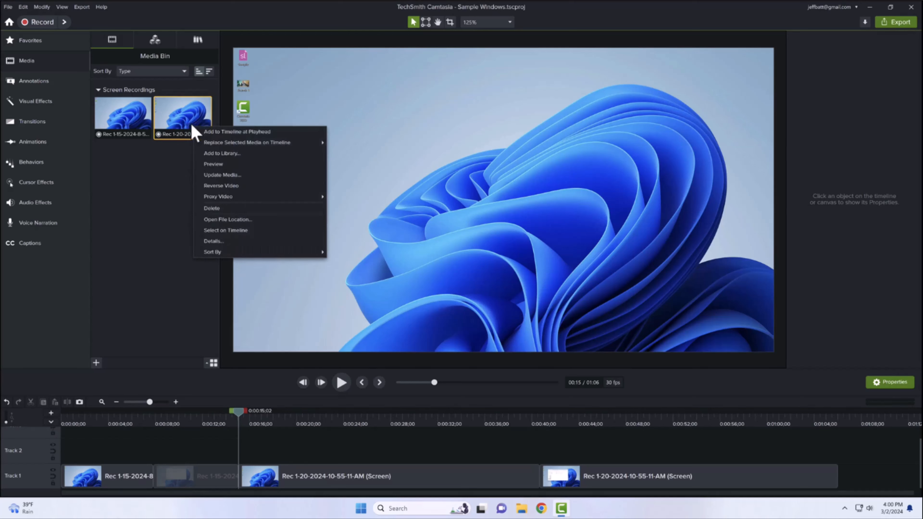
{"action": "left_click", "coordinate": [273, 132]}
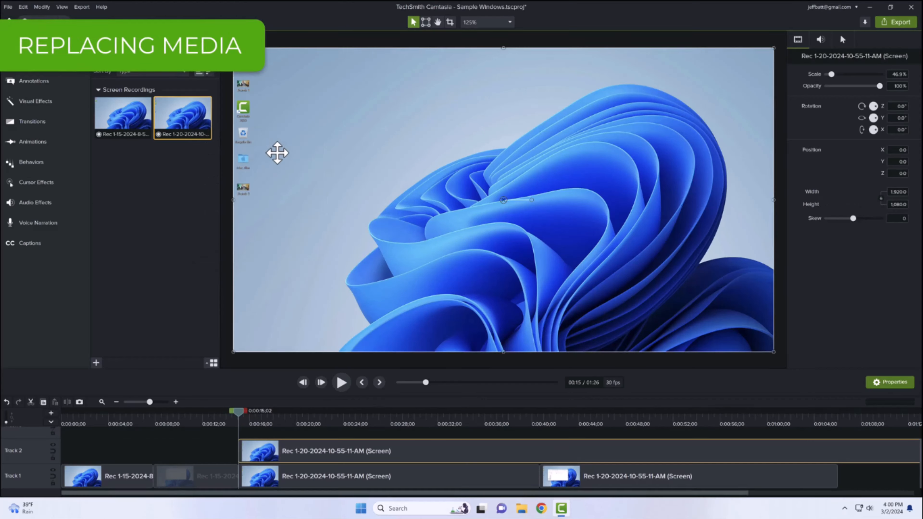
{"action": "left_click_drag", "start_coordinate": [272, 446], "coordinate": [272, 449]}
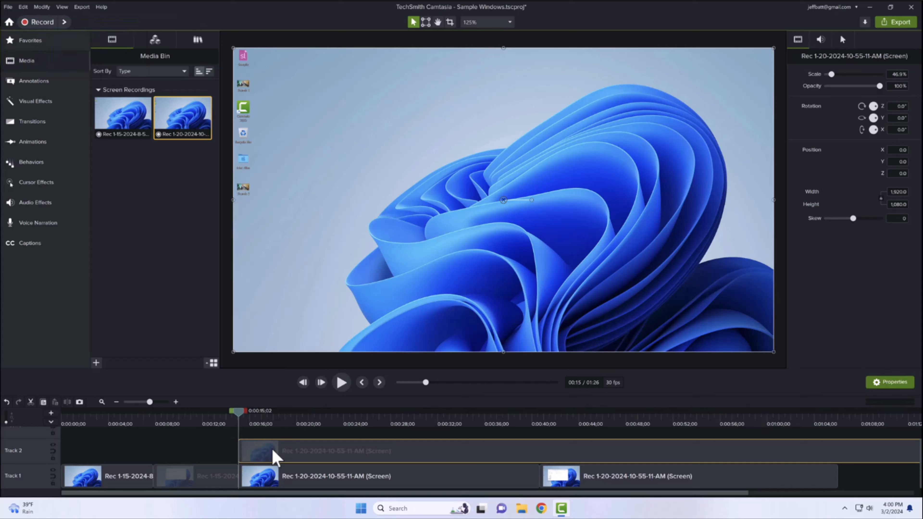
{"action": "key", "text": "Delete"}
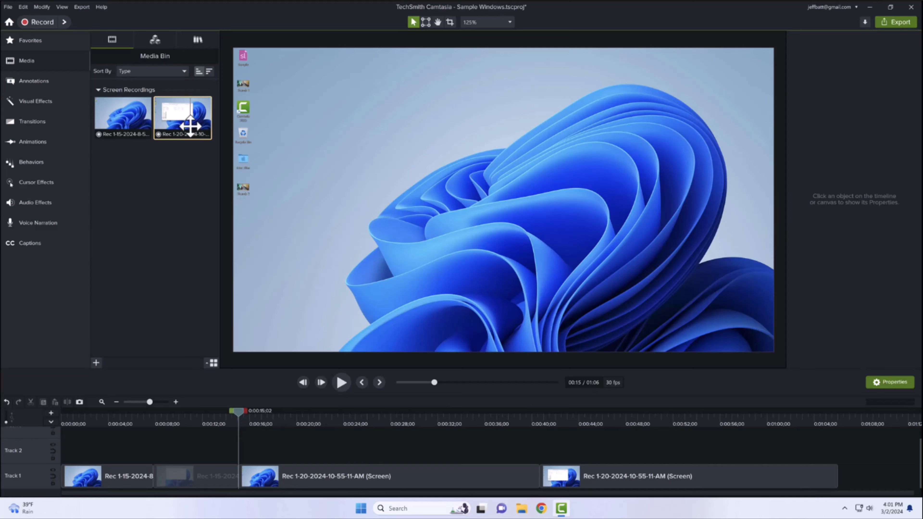
{"action": "left_click_drag", "start_coordinate": [190, 126], "coordinate": [306, 482]}
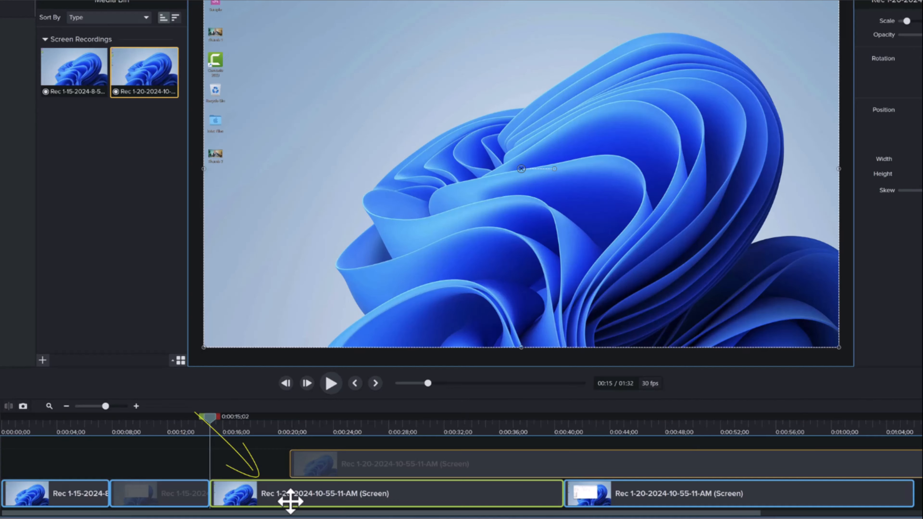
{"action": "left_click_drag", "start_coordinate": [291, 501], "coordinate": [291, 501]}
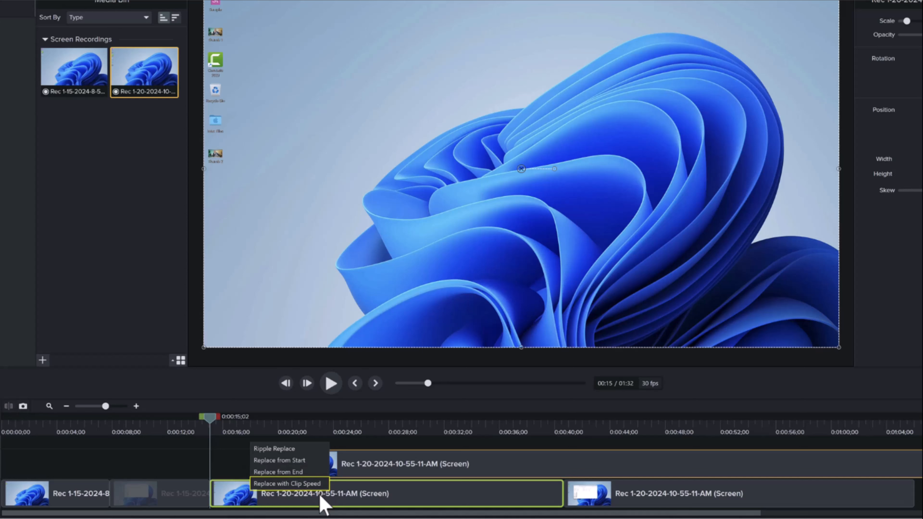
{"action": "left_click", "coordinate": [320, 449]}
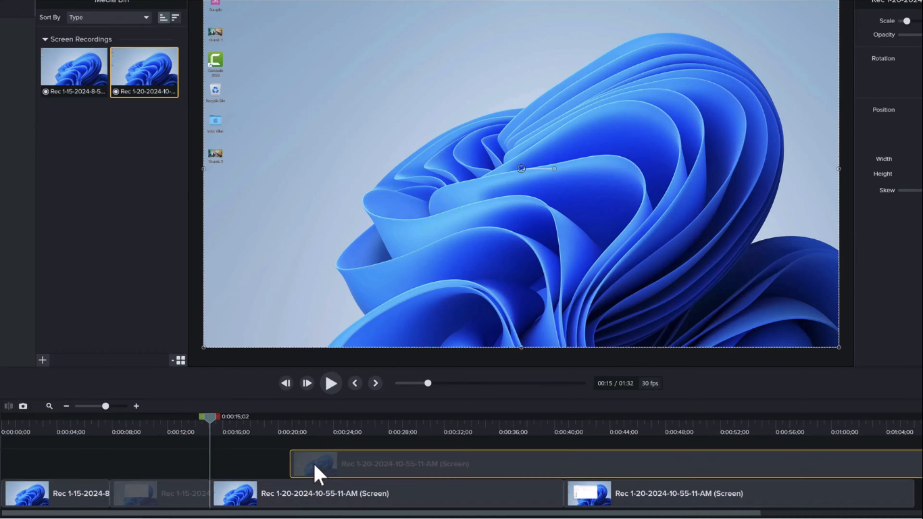
Step: Apply Replace from Start to the Track 1 clip after the playhead using the Rec 1-20-2024 recording, and undo the replacement
{"action": "left_click_drag", "start_coordinate": [315, 473], "coordinate": [296, 497]}
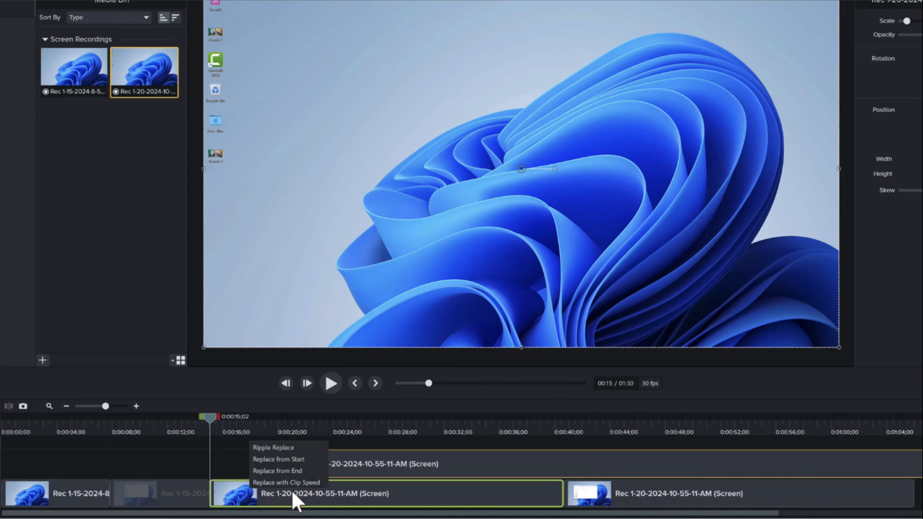
{"action": "left_click", "coordinate": [307, 461]}
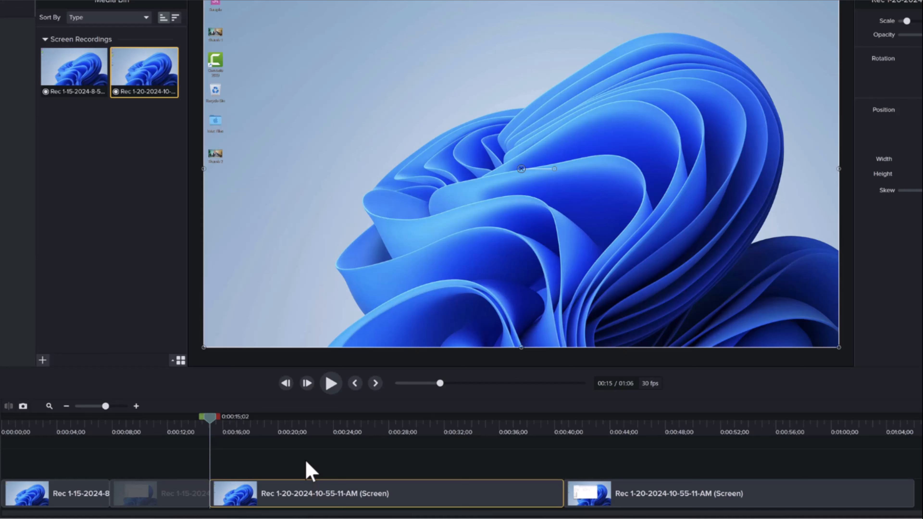
{"action": "key", "text": "ctrl+z"}
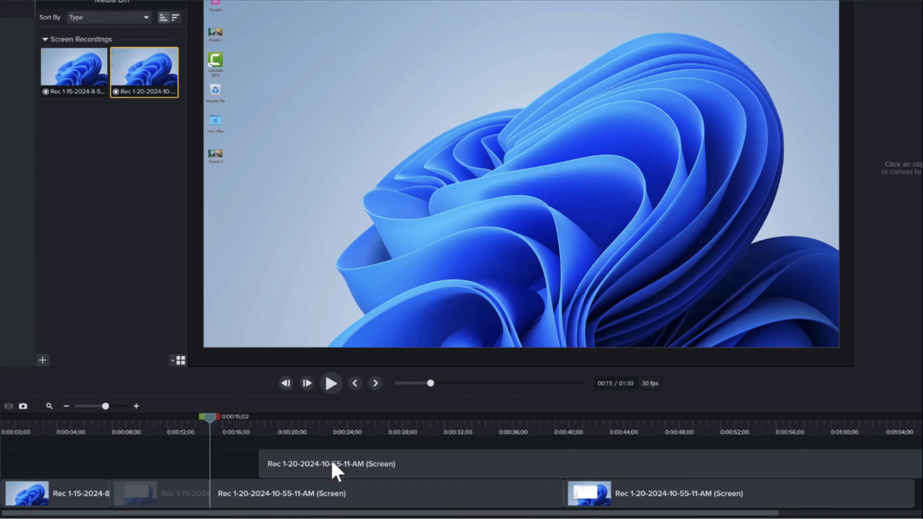
Step: Try Replace with Clip Speed on the Track 1 clip after the playhead, using the Rec 1-20-2024 recording
{"action": "left_click_drag", "start_coordinate": [346, 464], "coordinate": [327, 489]}
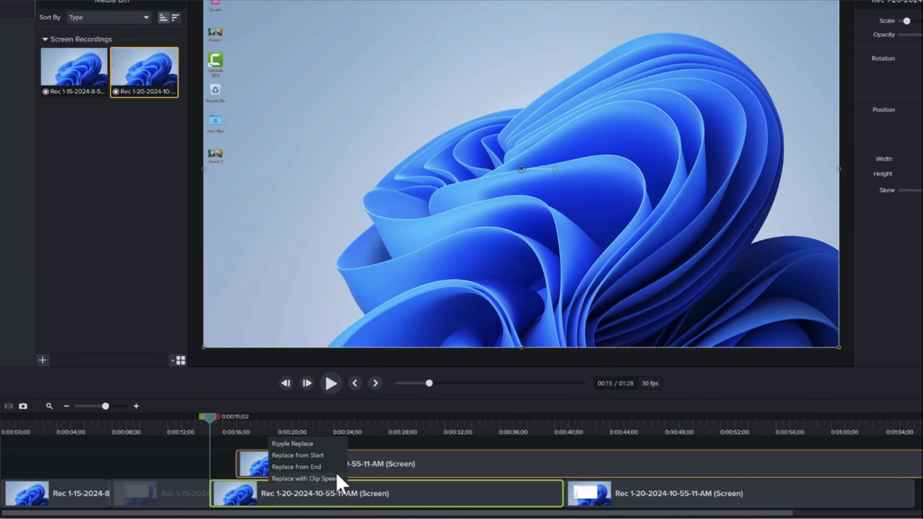
{"action": "left_click", "coordinate": [333, 478]}
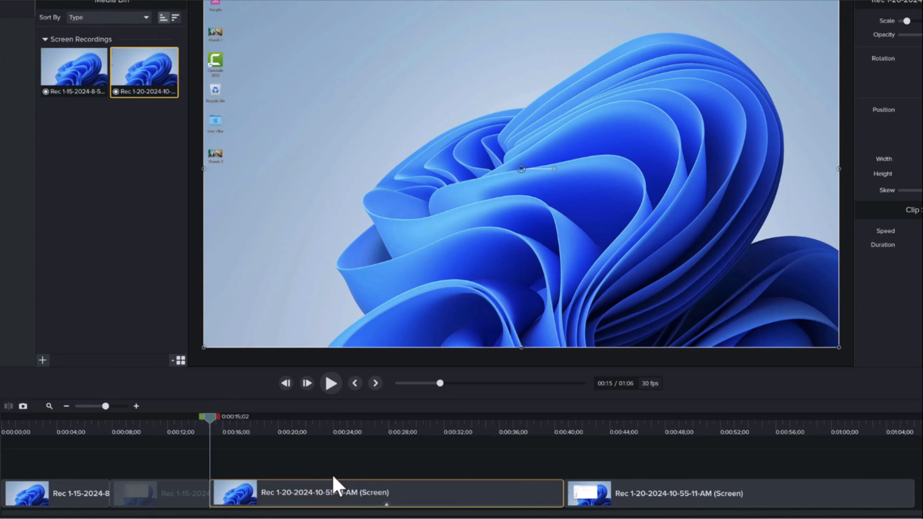
{"action": "left_click", "coordinate": [331, 479]}
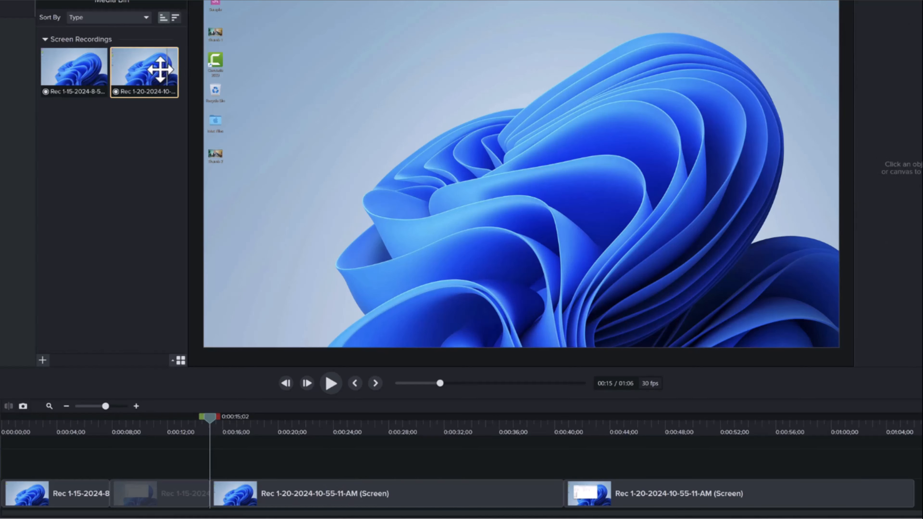
{"action": "right_click", "coordinate": [163, 77]}
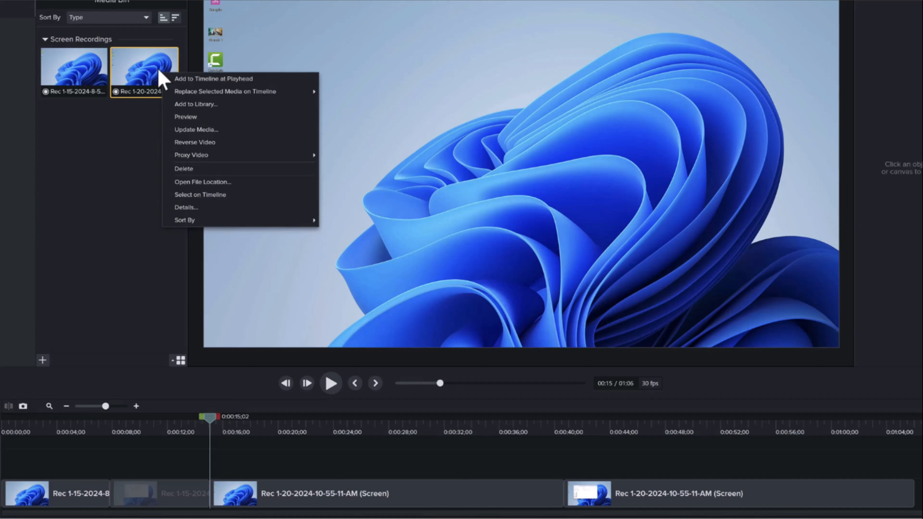
{"action": "left_click", "coordinate": [240, 120]}
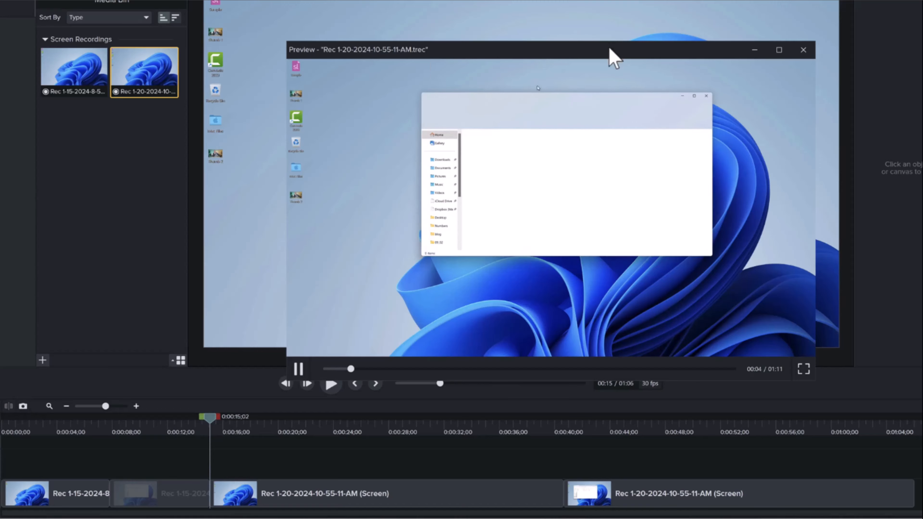
{"action": "left_click_drag", "start_coordinate": [609, 49], "coordinate": [530, 62]}
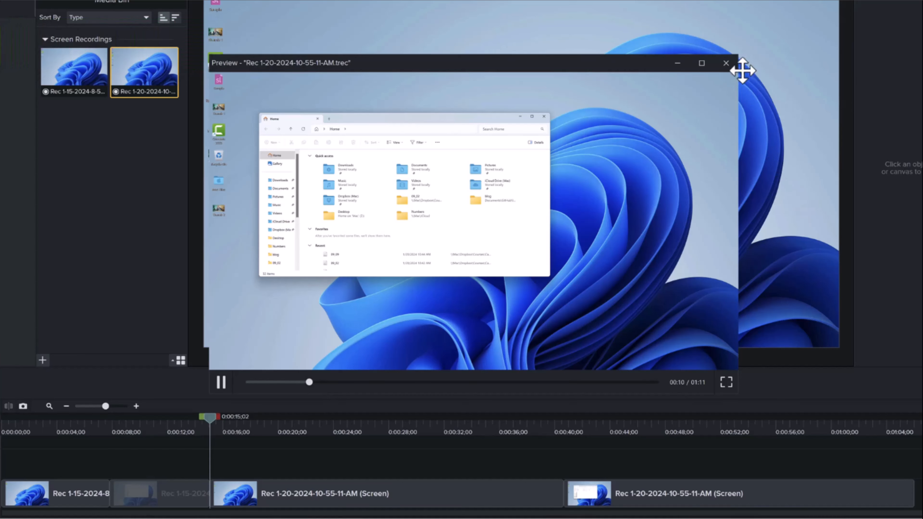
{"action": "left_click", "coordinate": [726, 63]}
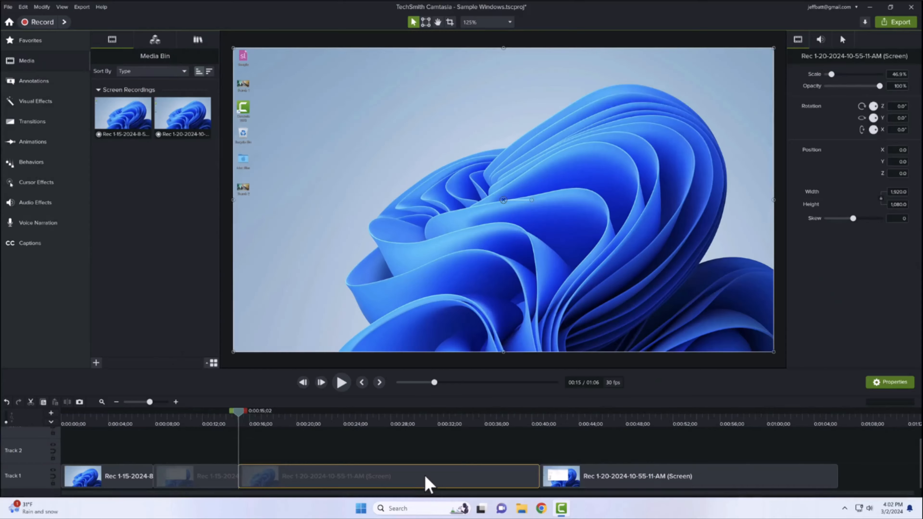
{"action": "right_click", "coordinate": [426, 482]}
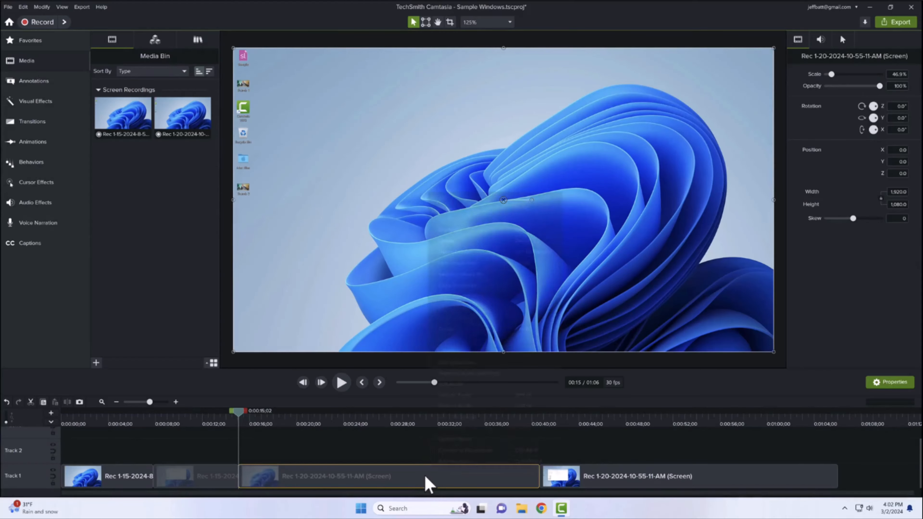
{"action": "left_click", "coordinate": [468, 440]}
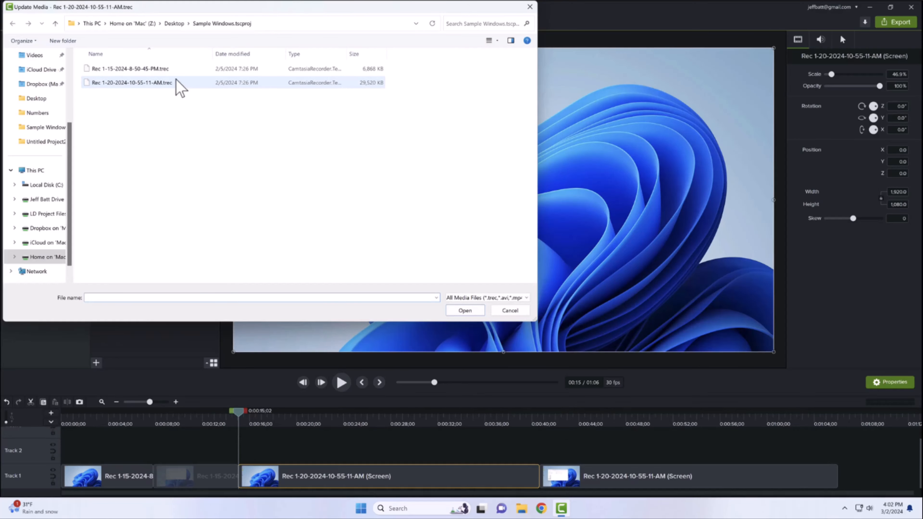
{"action": "left_click", "coordinate": [177, 83]}
{"action": "left_click", "coordinate": [480, 312]}
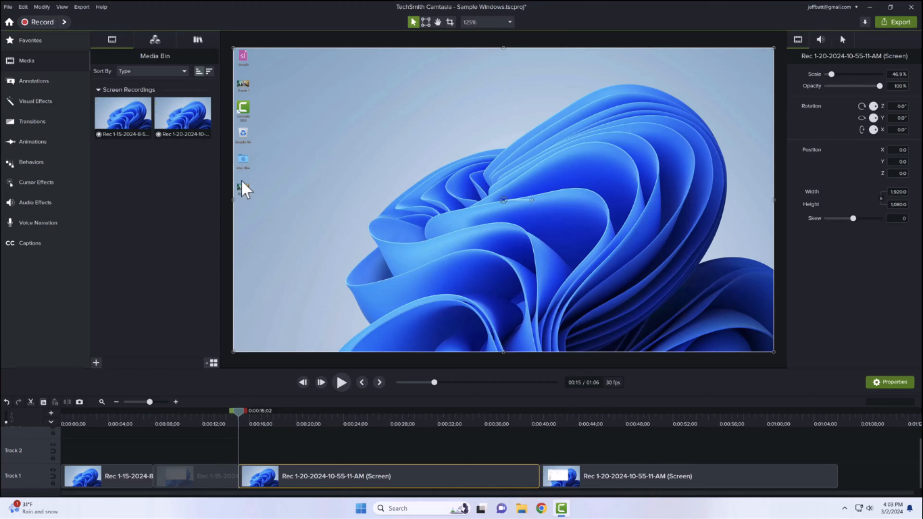
{"action": "right_click", "coordinate": [195, 125]}
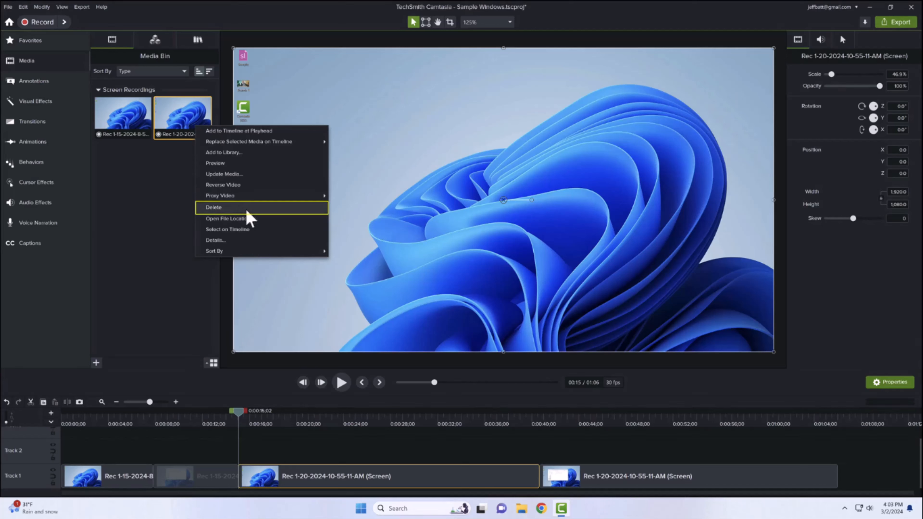
{"action": "left_click", "coordinate": [536, 296]}
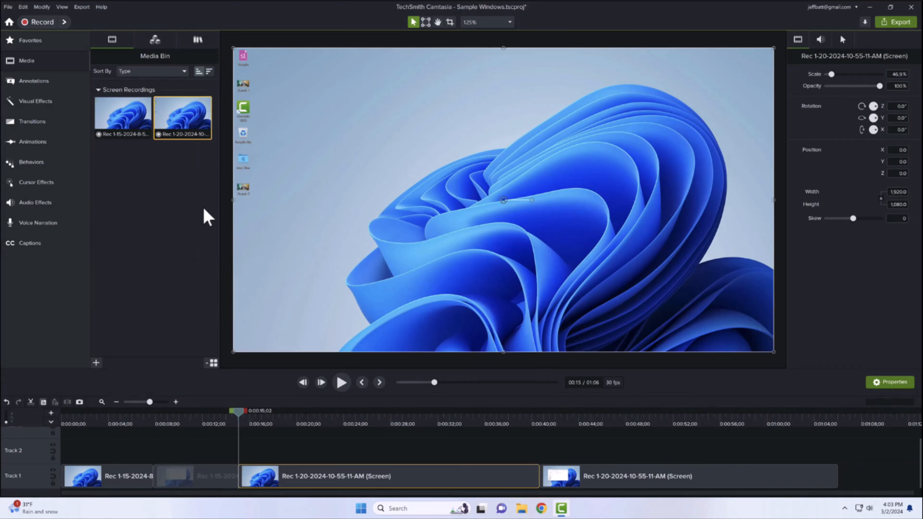
{"action": "left_click", "coordinate": [198, 214]}
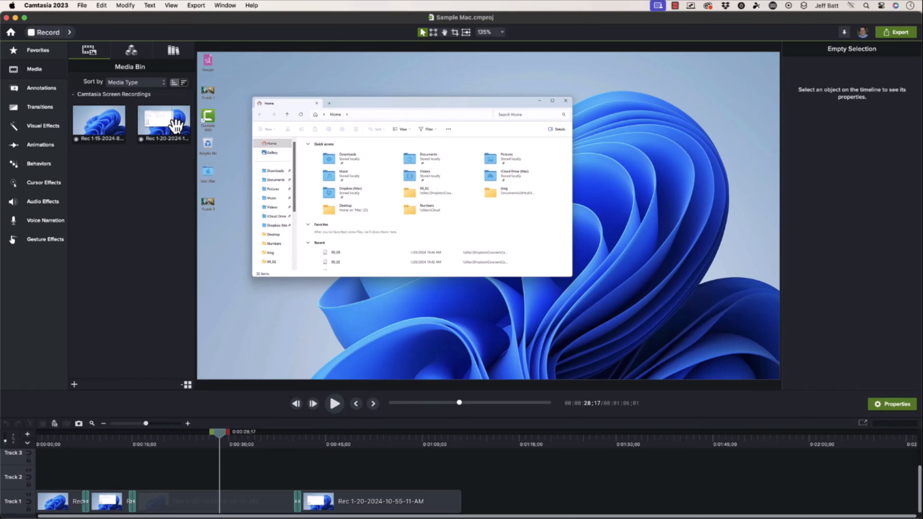
Step: Rename the Rec 1-20-2024 screen recording in the Media Bin to "Sample"
{"action": "right_click", "coordinate": [175, 126]}
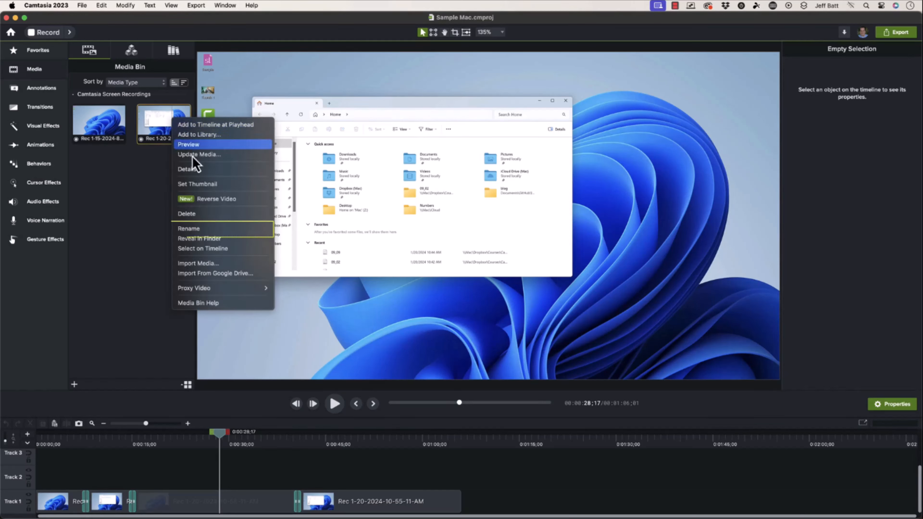
{"action": "left_click", "coordinate": [203, 229]}
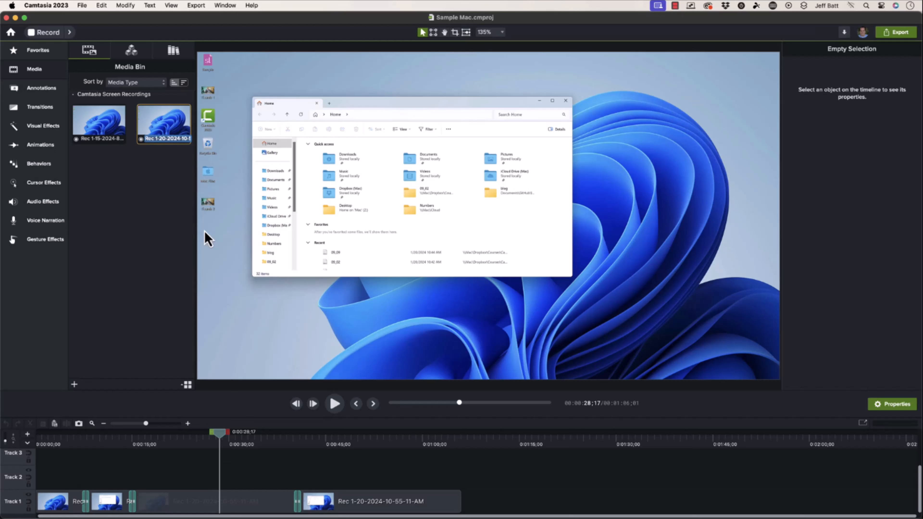
{"action": "type", "text": "Sample"}
{"action": "key", "text": "Return"}
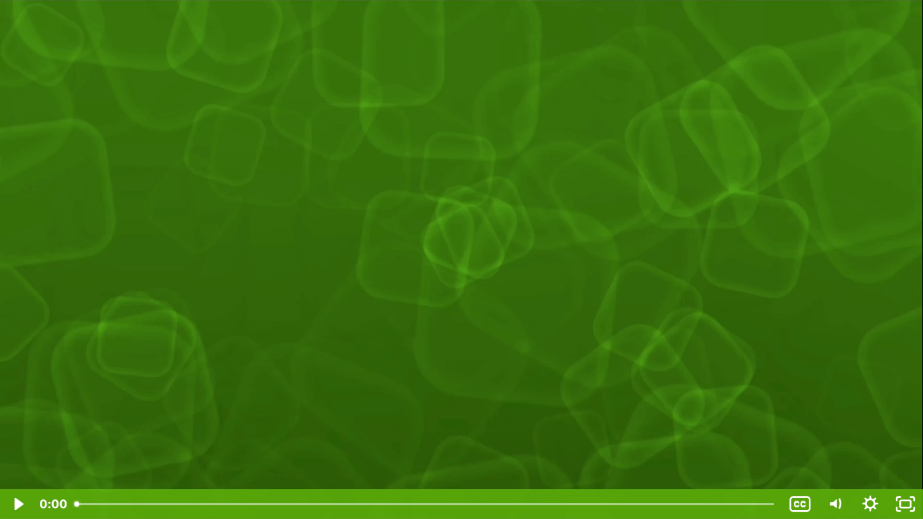
{"action": "key", "text": "space"}
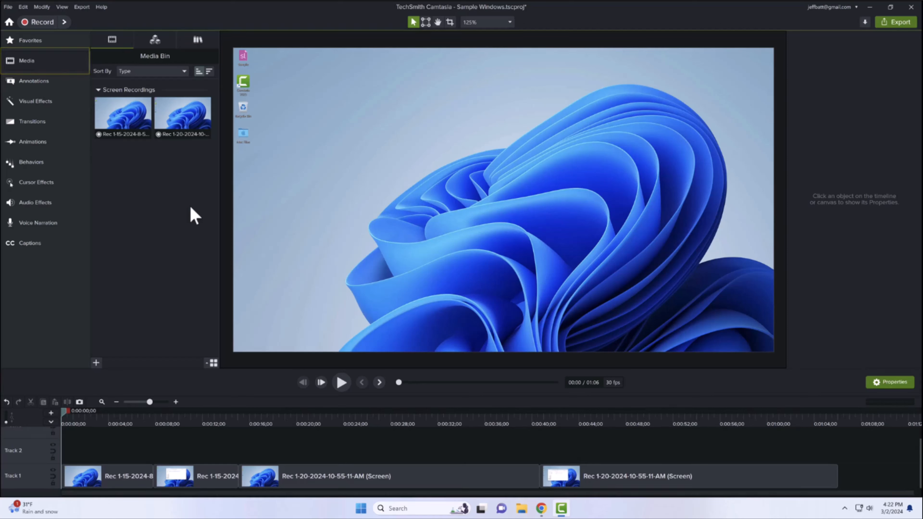
Step: Open the Library, view the contents of the Downloads user library, and return to the Default library
{"action": "left_click", "coordinate": [212, 42]}
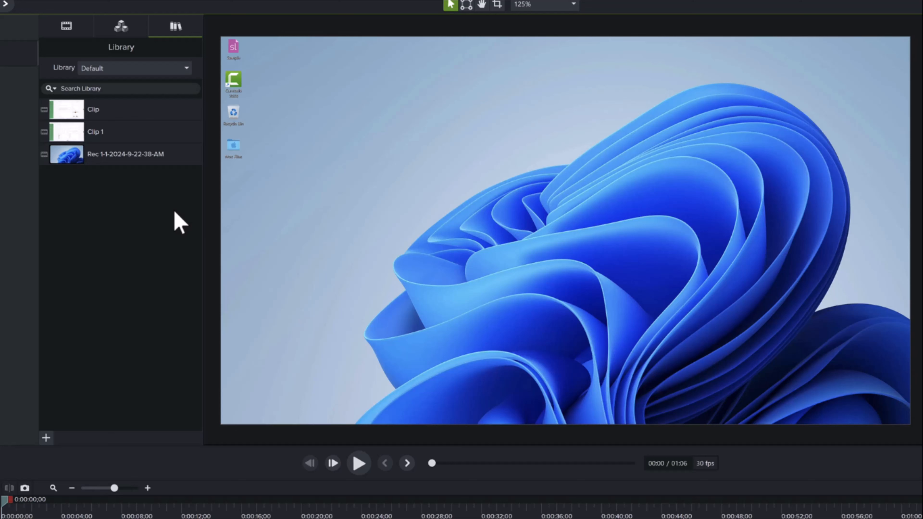
{"action": "left_click", "coordinate": [184, 69]}
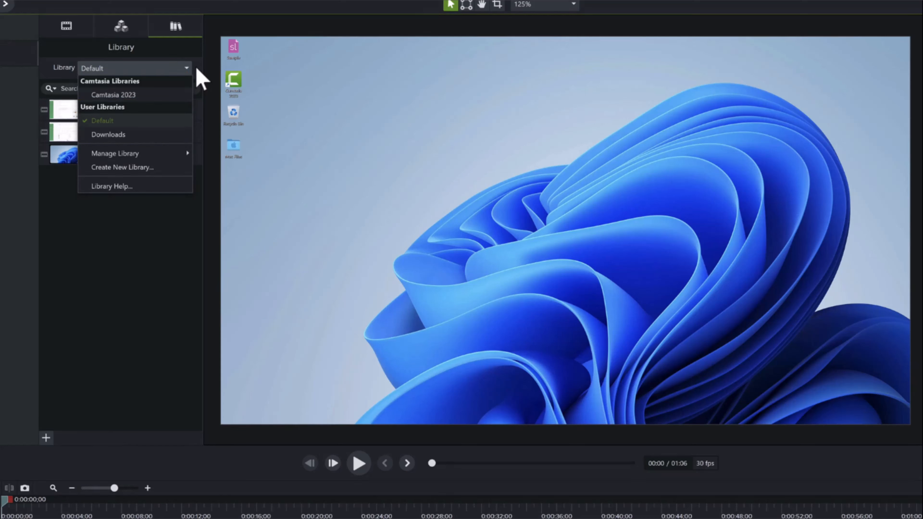
{"action": "left_click", "coordinate": [164, 135]}
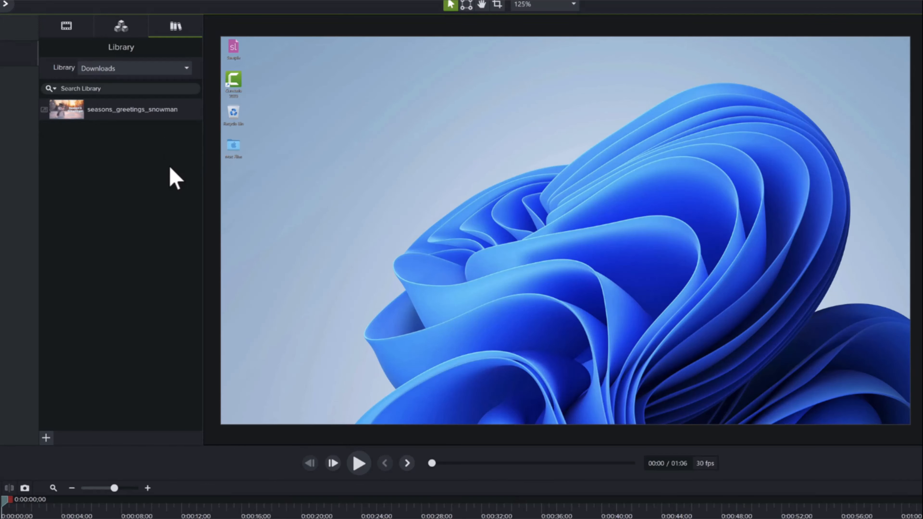
{"action": "left_click", "coordinate": [185, 66]}
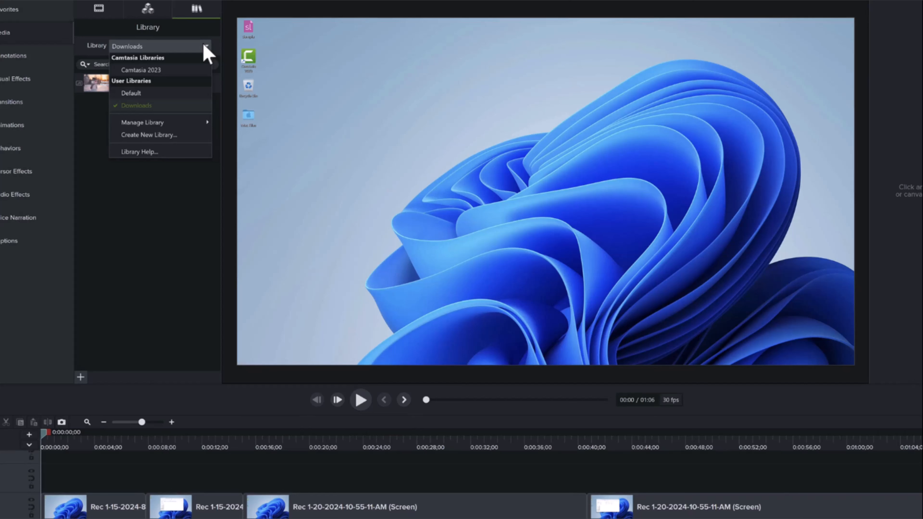
{"action": "left_click", "coordinate": [204, 44]}
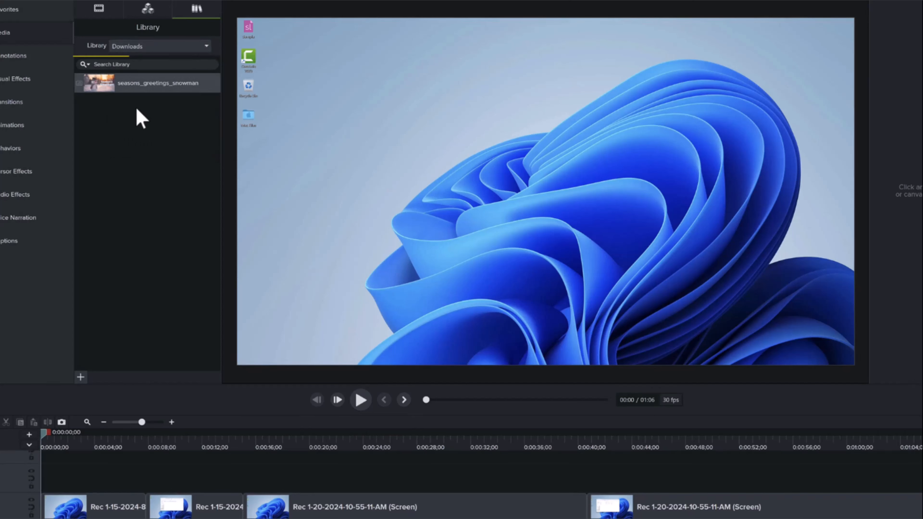
{"action": "left_click", "coordinate": [161, 64]}
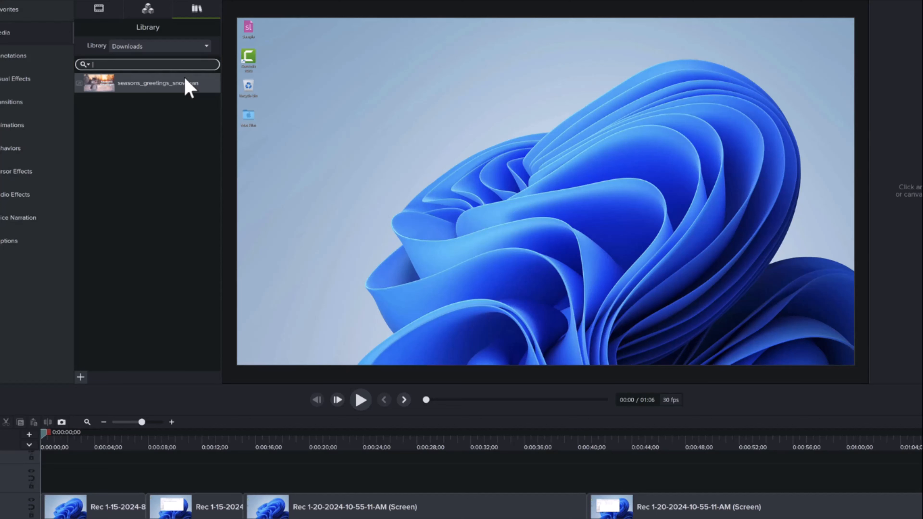
{"action": "left_click", "coordinate": [199, 48]}
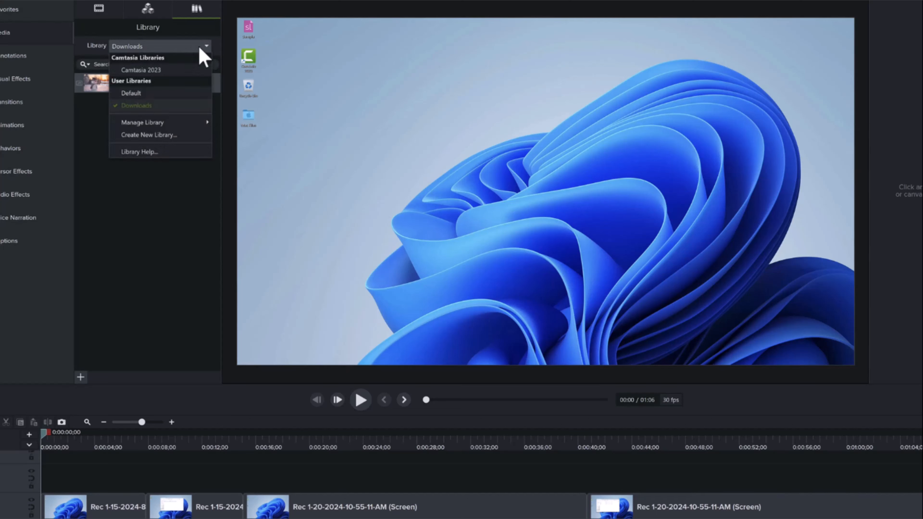
{"action": "left_click", "coordinate": [192, 94]}
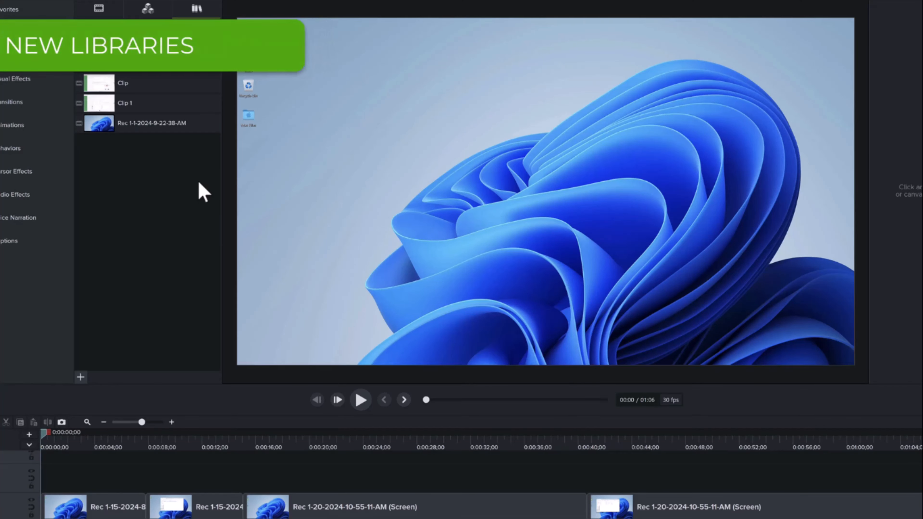
Step: Create a new user library named "Intros", starting from Blank
{"action": "left_click", "coordinate": [190, 41]}
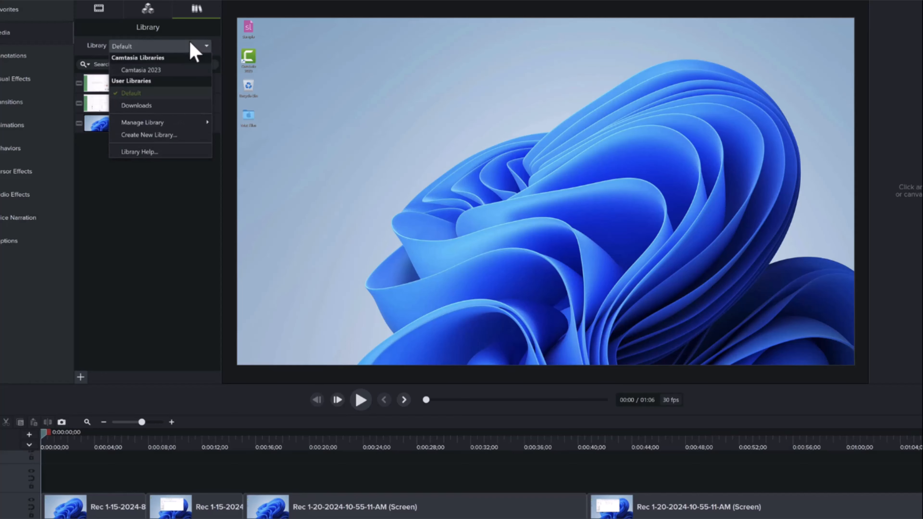
{"action": "left_click", "coordinate": [187, 134]}
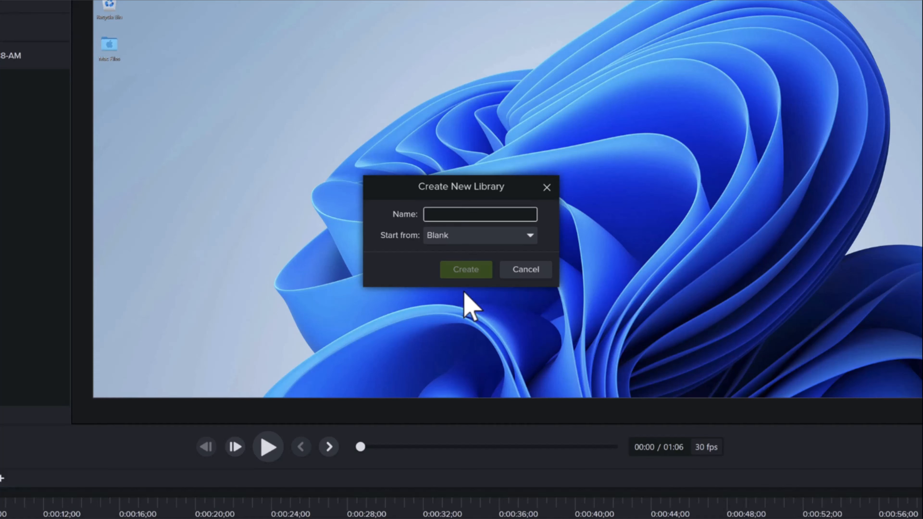
{"action": "type", "text": "Intros"}
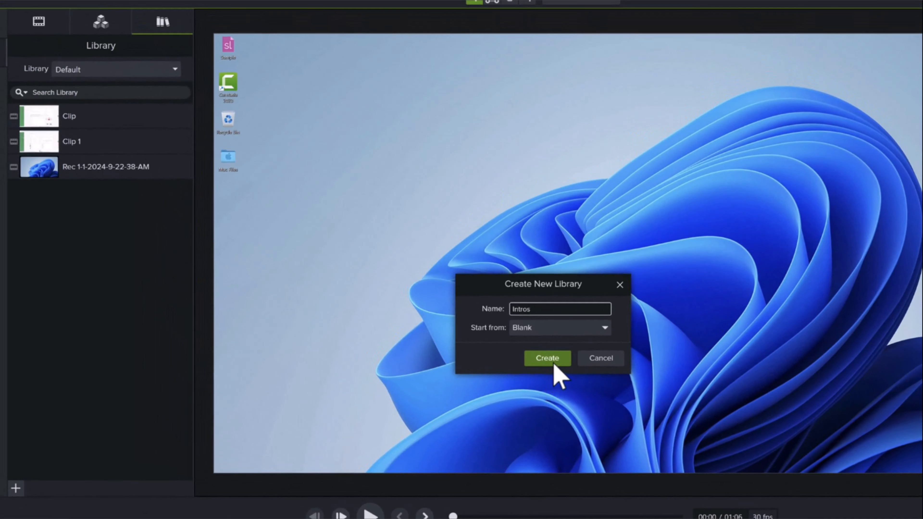
{"action": "left_click", "coordinate": [554, 365]}
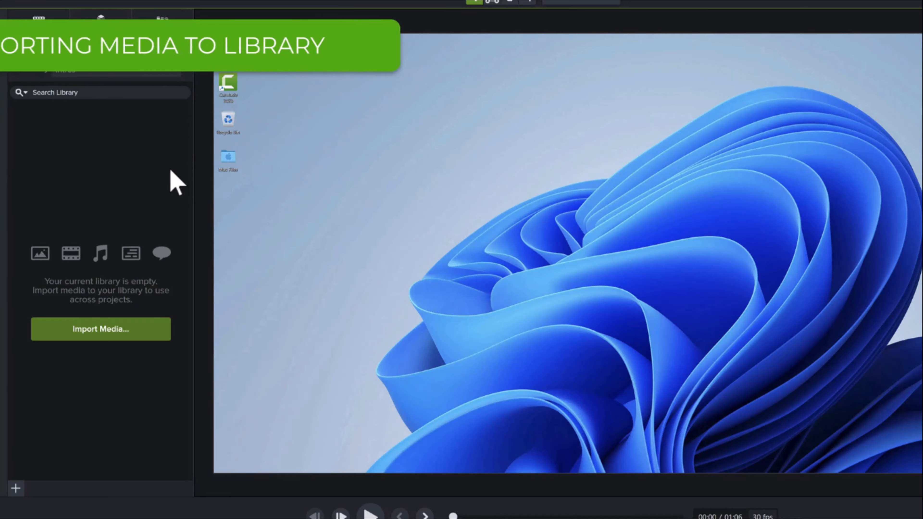
Step: Look at the media import dialog for the Intros library, cancel it, and switch back to the Default library
{"action": "left_click", "coordinate": [158, 329]}
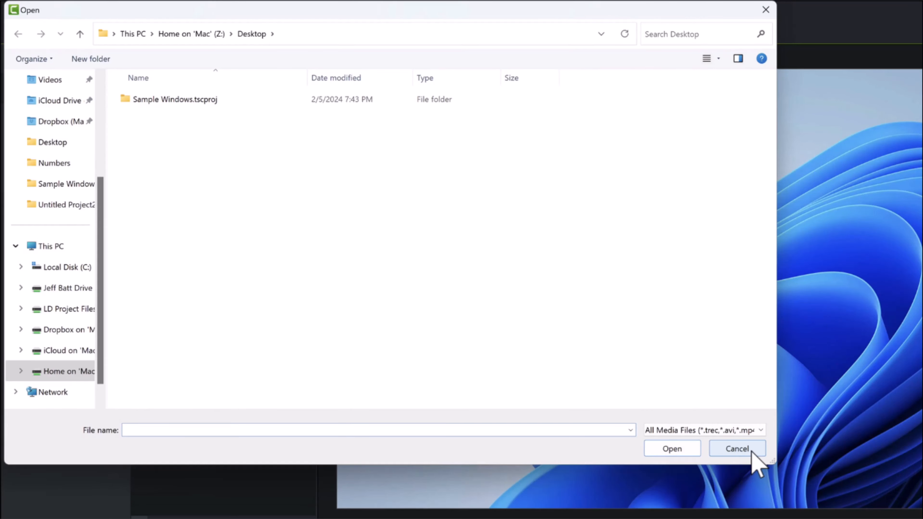
{"action": "left_click", "coordinate": [751, 450]}
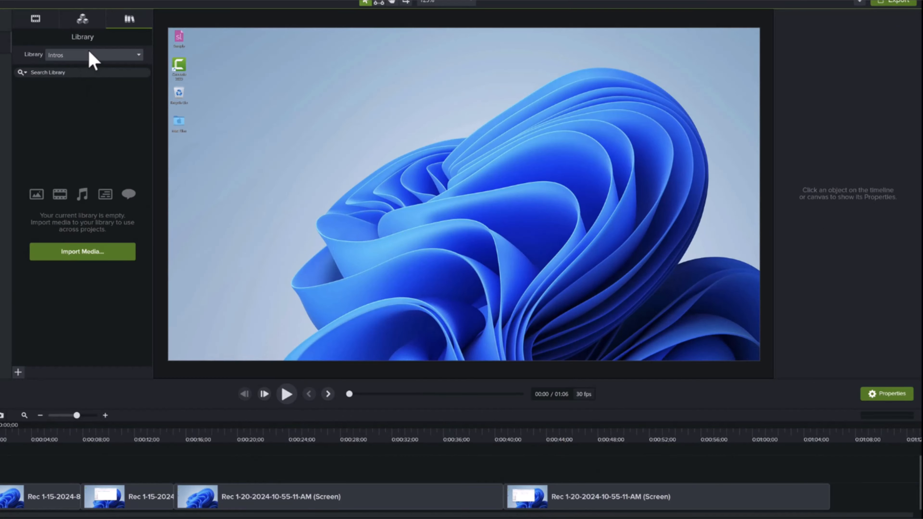
{"action": "left_click", "coordinate": [114, 62]}
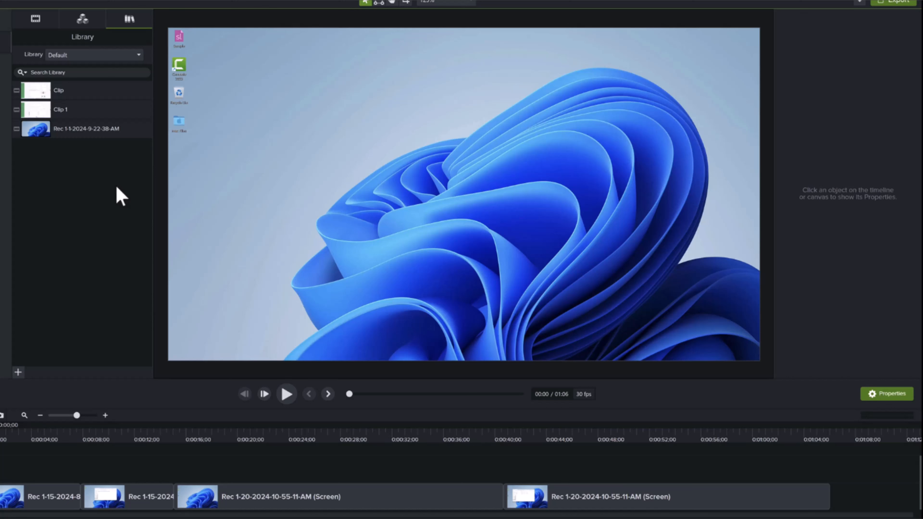
Step: Add the second Track 1 clip to the Default library as "Sample Clip", using the canvas size
{"action": "left_click", "coordinate": [147, 495]}
{"action": "right_click", "coordinate": [148, 492]}
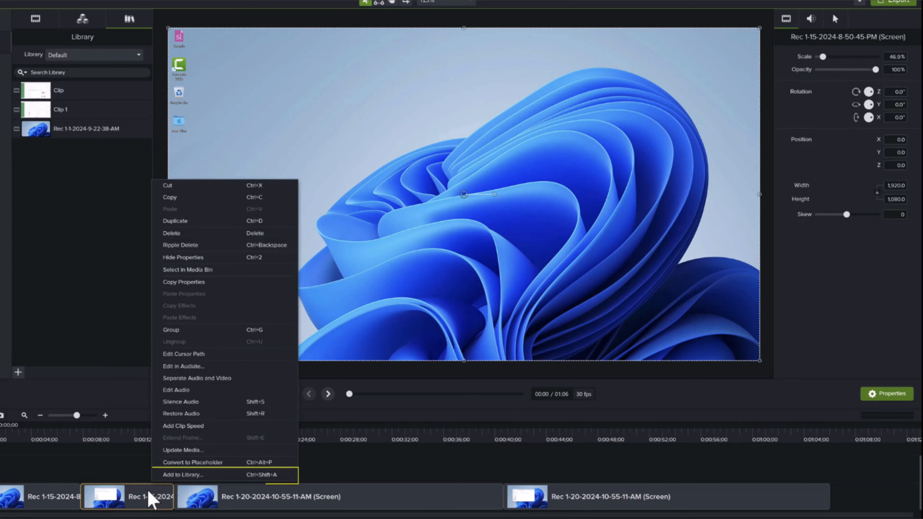
{"action": "left_click", "coordinate": [224, 477]}
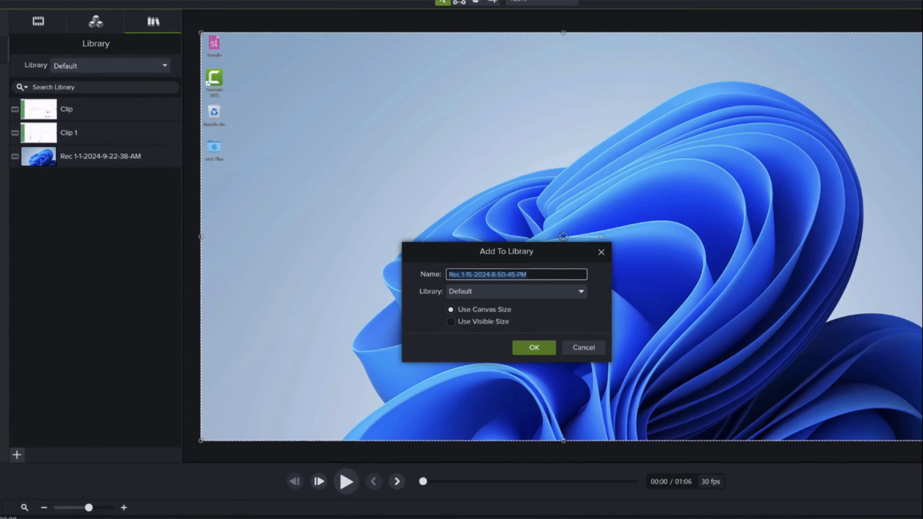
{"action": "type", "text": "Sample Clip"}
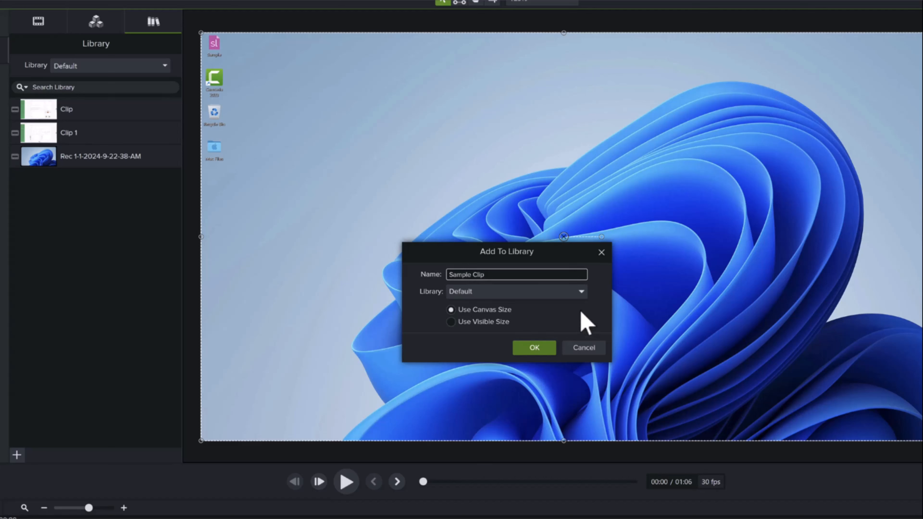
{"action": "left_click", "coordinate": [575, 292]}
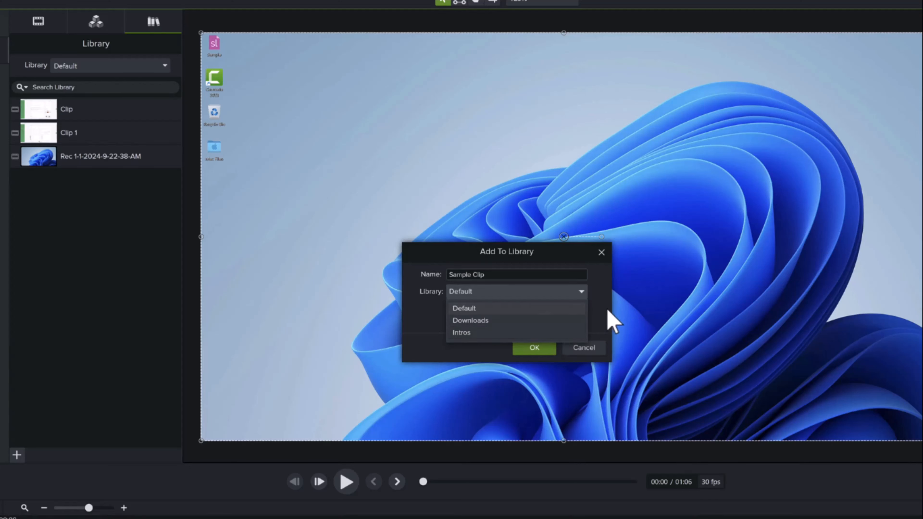
{"action": "left_click", "coordinate": [603, 321]}
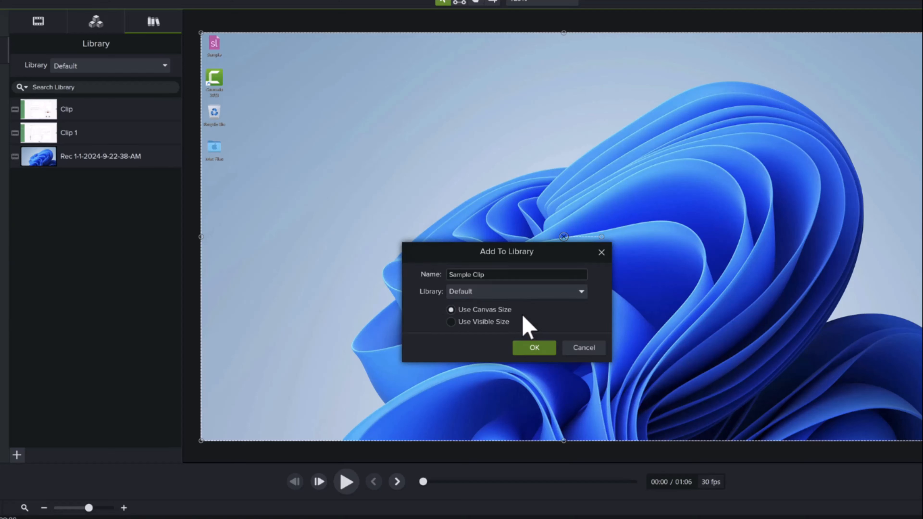
{"action": "left_click", "coordinate": [533, 348]}
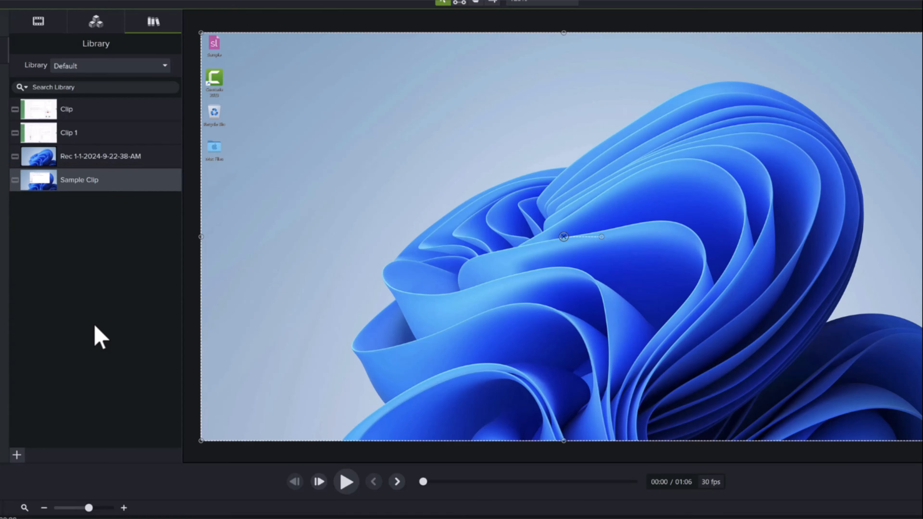
Step: Check the Add to Library option for the Rec 1-20-2024 recording in the Media Bin, and return to the Library
{"action": "left_click", "coordinate": [54, 26]}
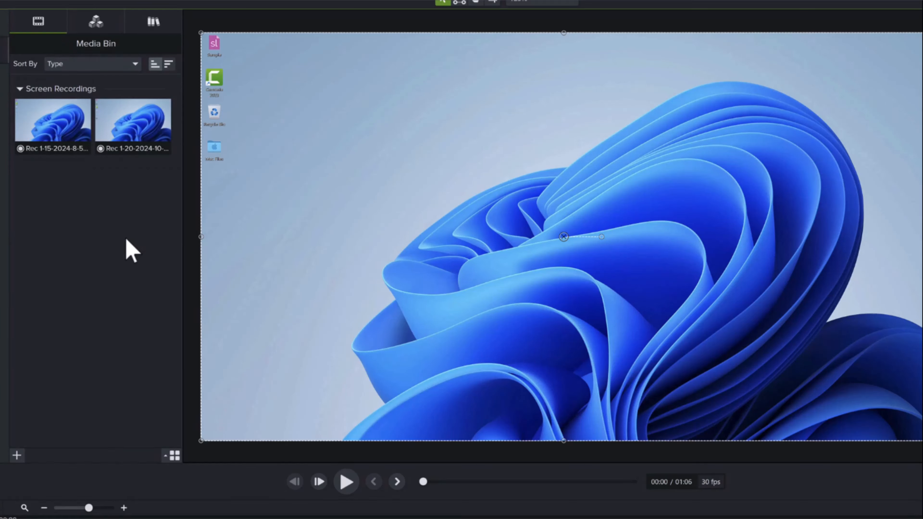
{"action": "right_click", "coordinate": [142, 128]}
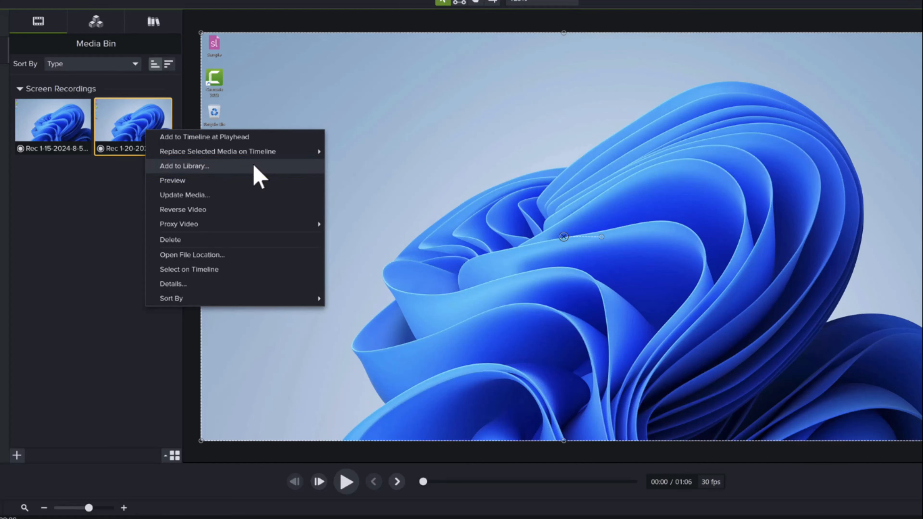
{"action": "left_click", "coordinate": [179, 26]}
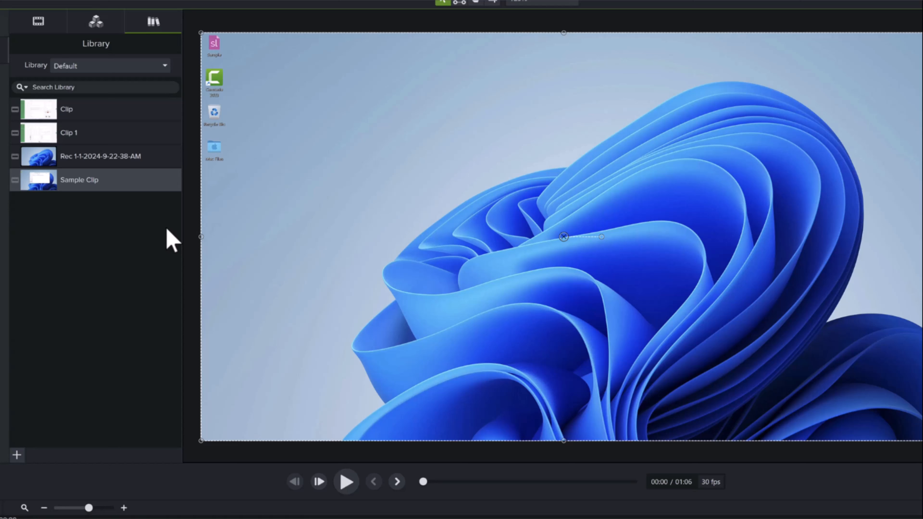
{"action": "left_click", "coordinate": [161, 66]}
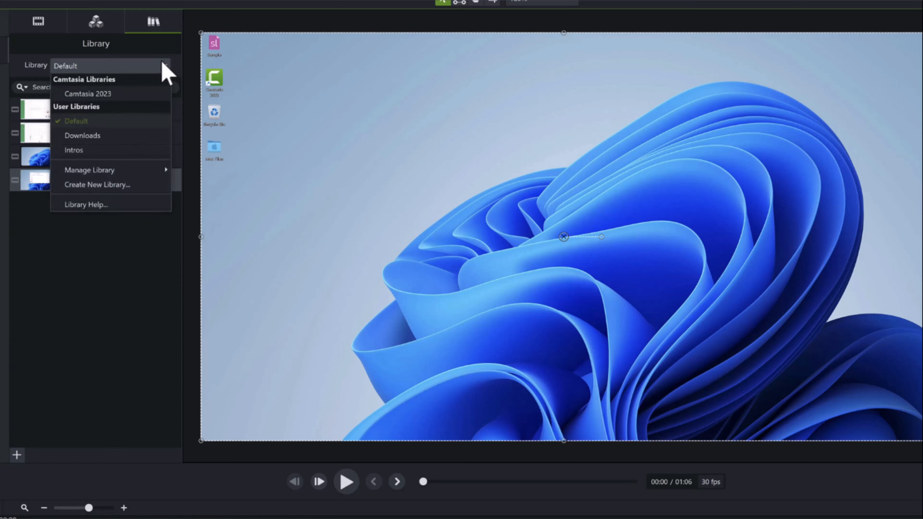
{"action": "mouse_move", "coordinate": [168, 172]}
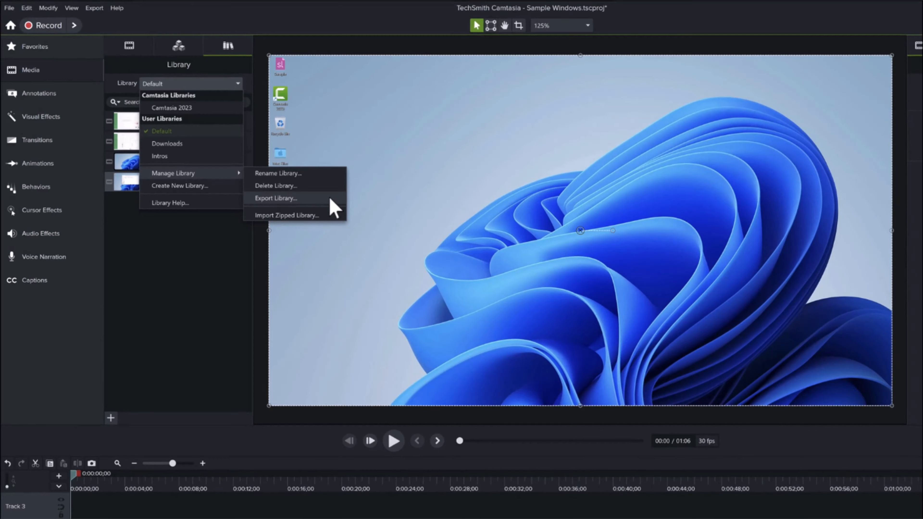
{"action": "left_click", "coordinate": [330, 198]}
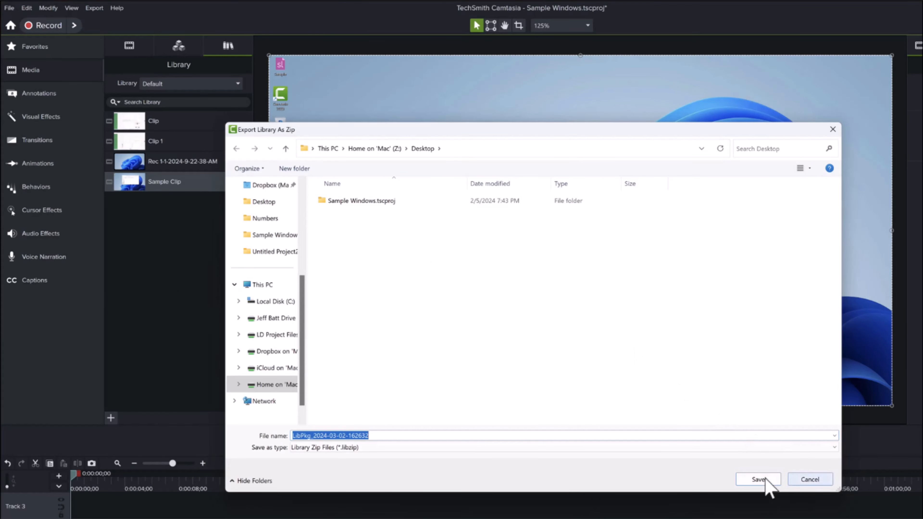
{"action": "left_click", "coordinate": [765, 480]}
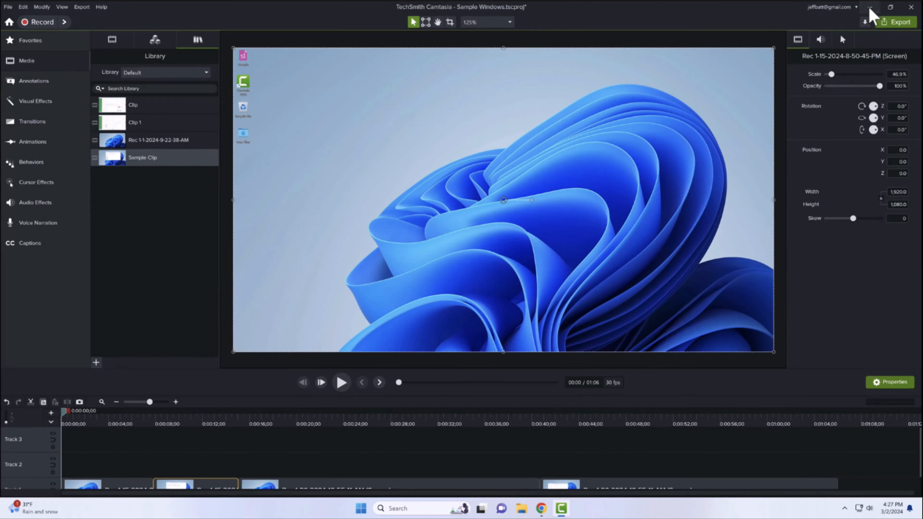
Step: Minimize the editor to view the exported library package on the desktop, and restore the editor
{"action": "left_click", "coordinate": [865, 22]}
{"action": "left_click", "coordinate": [871, 9]}
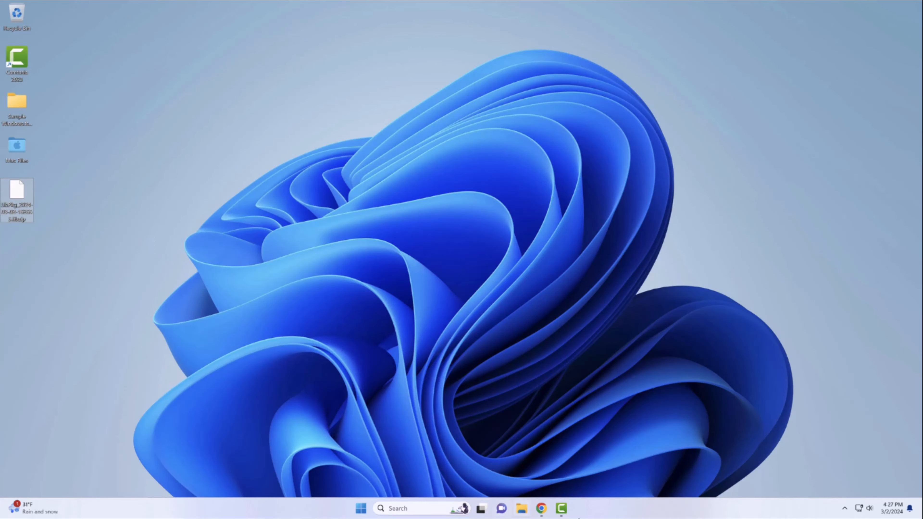
{"action": "left_click", "coordinate": [569, 509]}
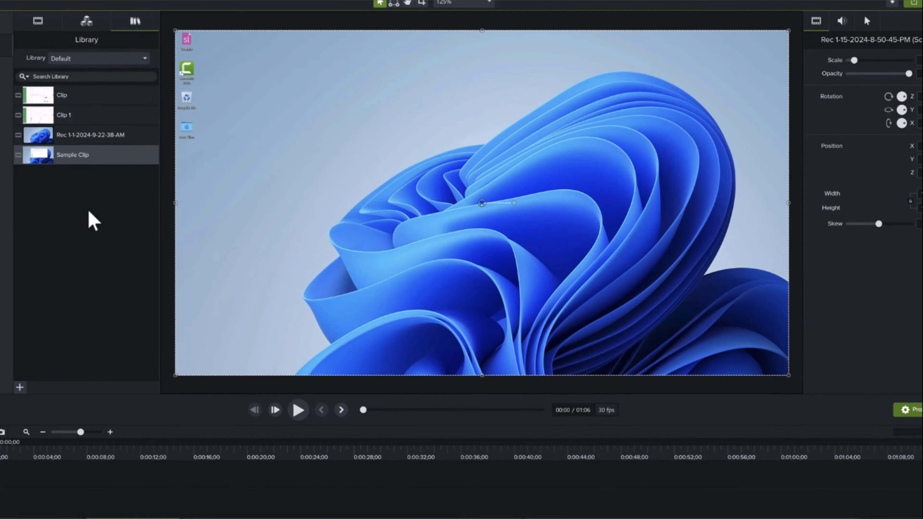
Step: Open the zipped library import, choose LibPkg_2024-03-02-162655.libzip on the Desktop, and cancel the import
{"action": "left_click", "coordinate": [127, 59]}
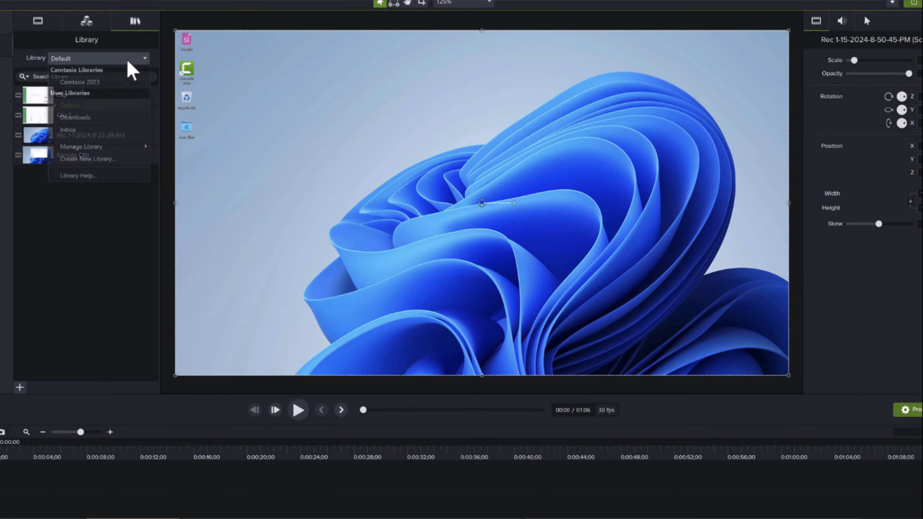
{"action": "mouse_move", "coordinate": [135, 147]}
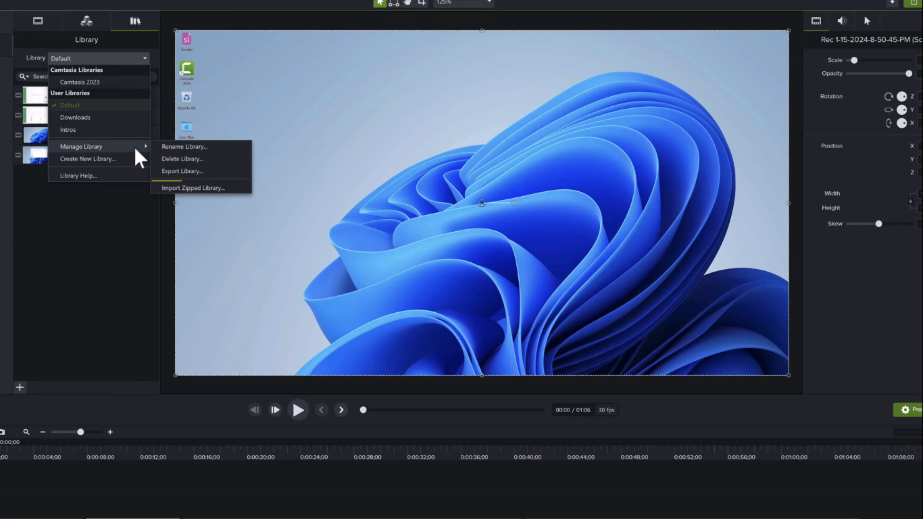
{"action": "left_click", "coordinate": [242, 190]}
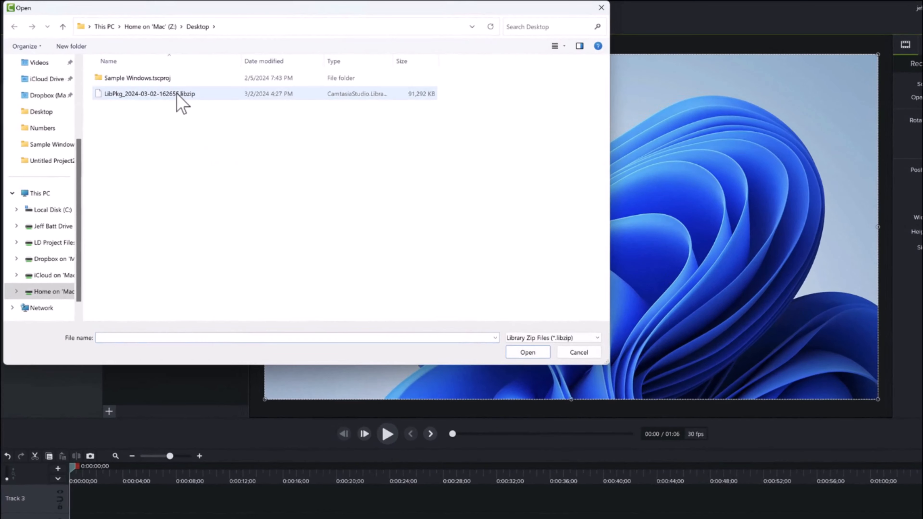
{"action": "left_click", "coordinate": [88, 70]}
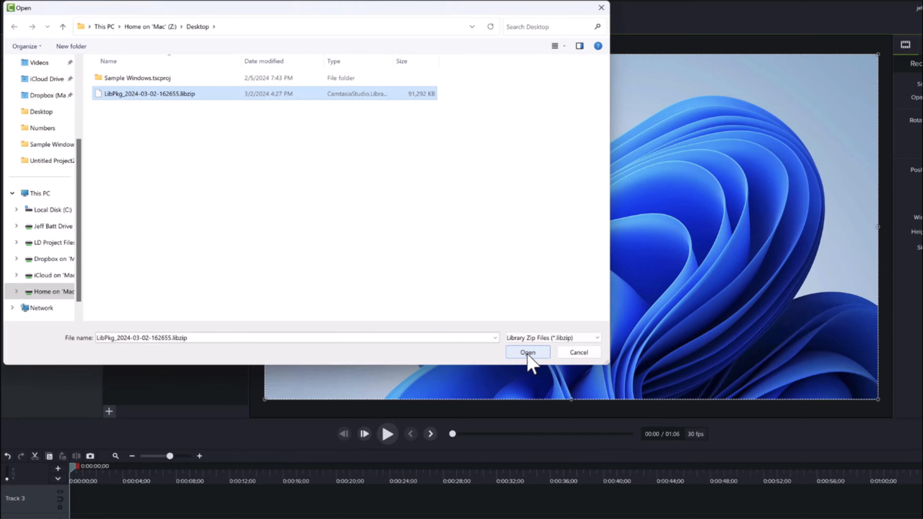
{"action": "left_click", "coordinate": [582, 354]}
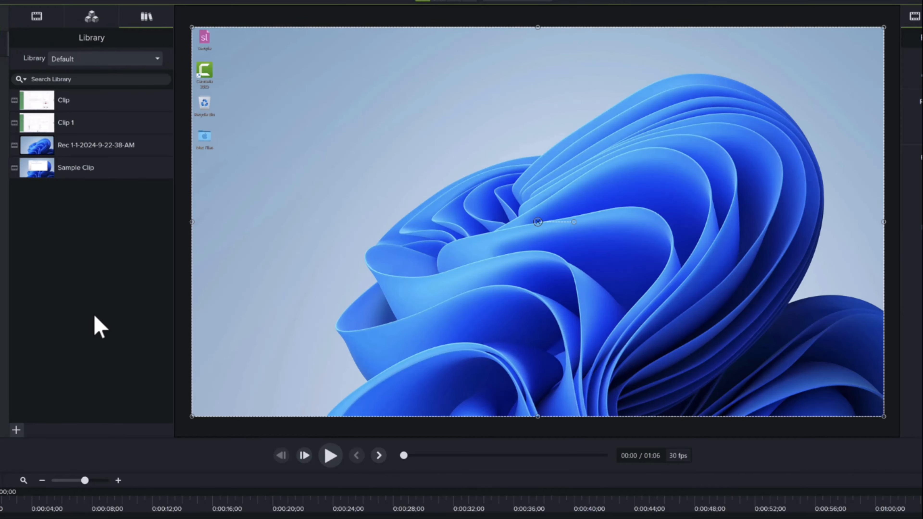
Step: Switch to the Camtasia 2023 library and expand its Dynamic Backgrounds folder
{"action": "left_click", "coordinate": [152, 59]}
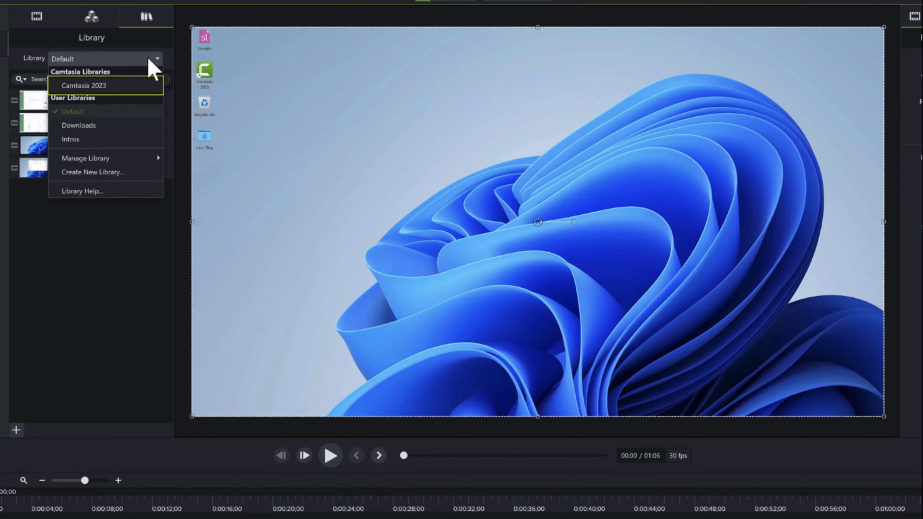
{"action": "left_click", "coordinate": [146, 87]}
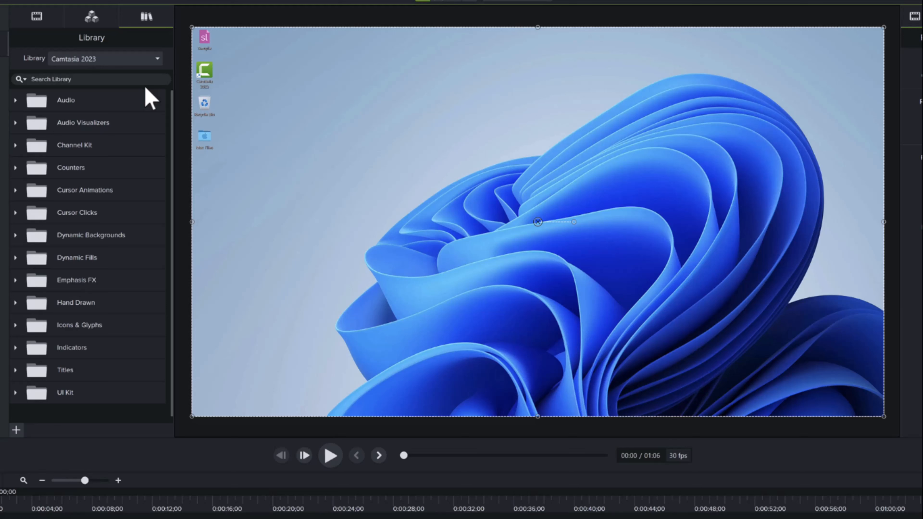
{"action": "left_click", "coordinate": [15, 235]}
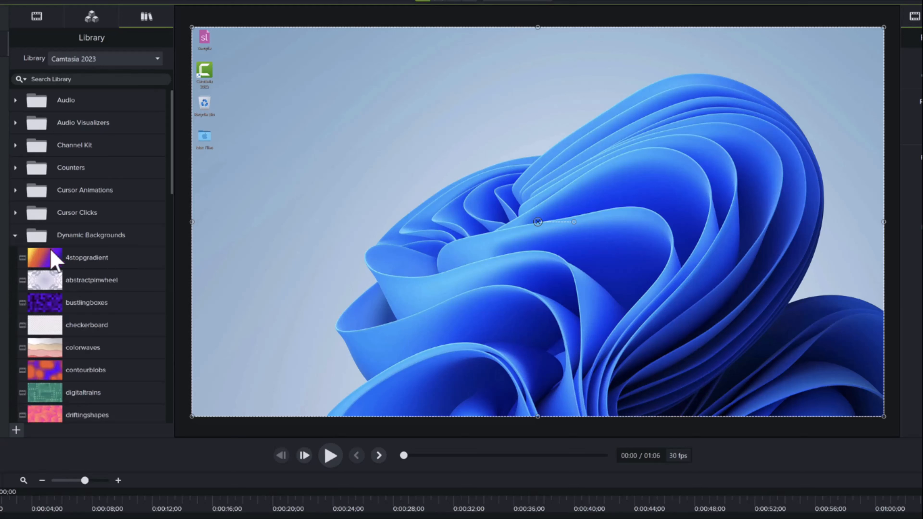
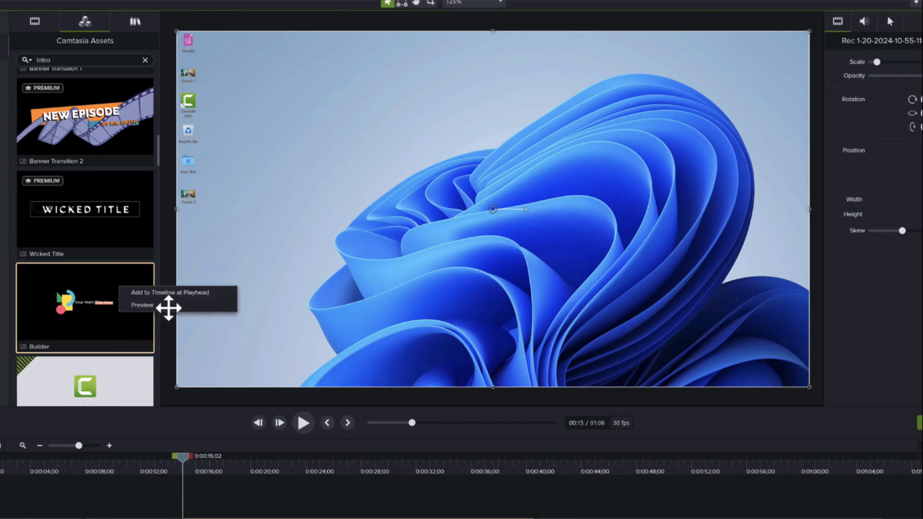
Step: Preview the Builder intro asset, try placing it on Track 3, and delete it from the timeline
{"action": "left_click", "coordinate": [166, 306]}
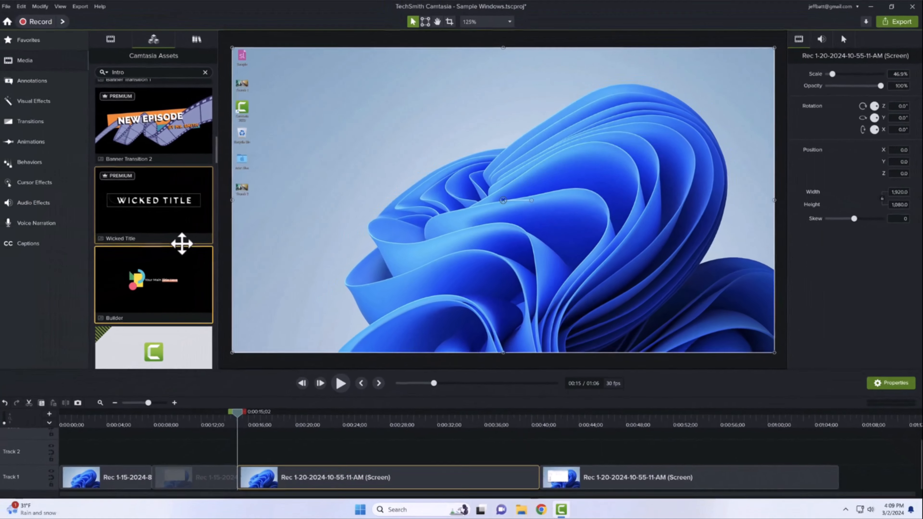
{"action": "left_click_drag", "start_coordinate": [171, 280], "coordinate": [231, 441]}
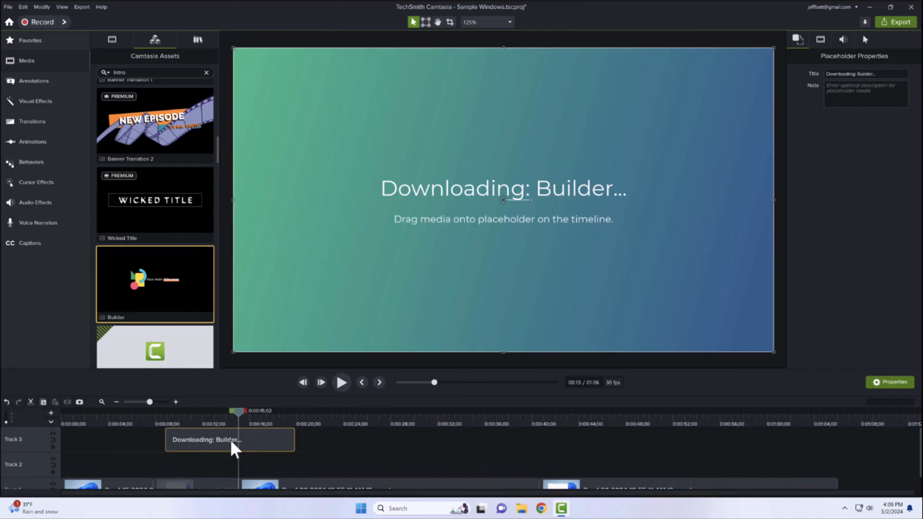
{"action": "key", "text": "Delete"}
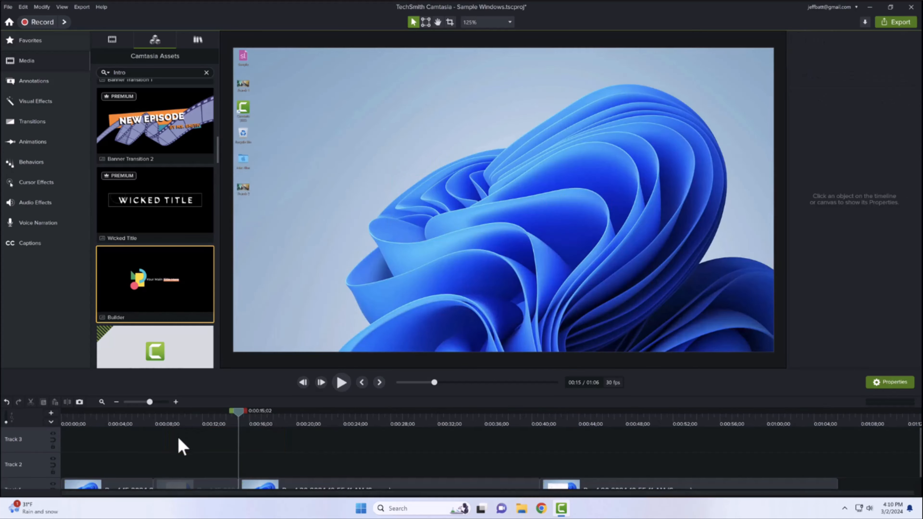
Step: Add the Builder intro asset to the timeline at the playhead and move it to the start of Track 2
{"action": "right_click", "coordinate": [160, 284]}
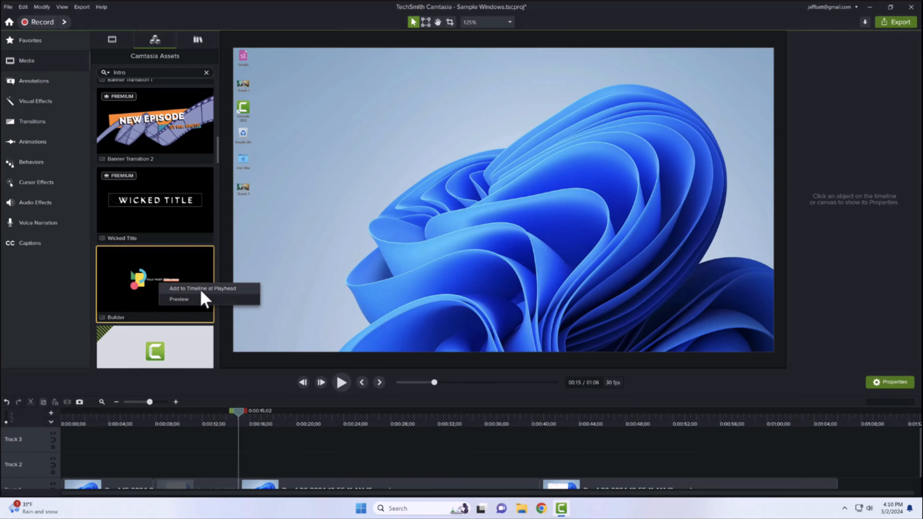
{"action": "left_click", "coordinate": [210, 289]}
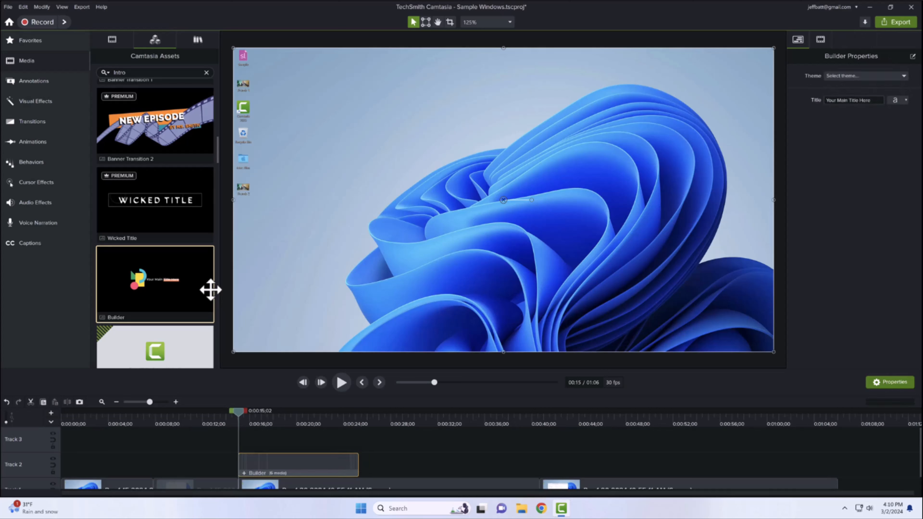
{"action": "left_click_drag", "start_coordinate": [284, 470], "coordinate": [66, 470]}
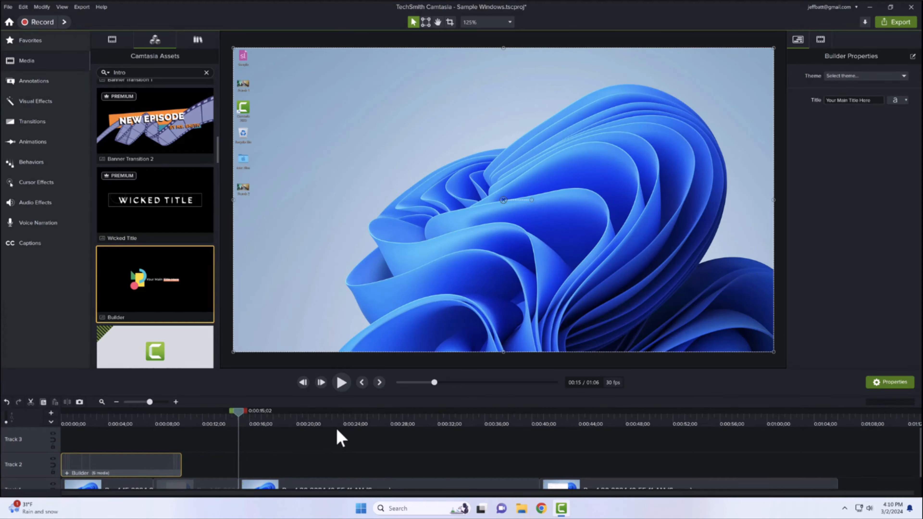
Step: Insert the Builder intro at the start of Track 1, with the existing recording clips shifted after it
{"action": "scroll", "coordinate": [328, 442], "scroll_direction": "down", "scroll_amount": 1}
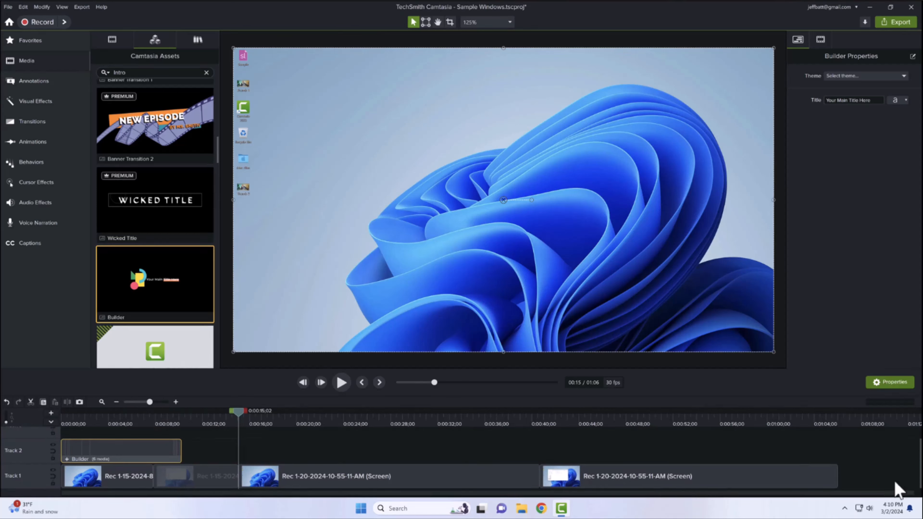
{"action": "left_click_drag", "start_coordinate": [862, 475], "coordinate": [248, 478]}
{"action": "left_click_drag", "start_coordinate": [153, 453], "coordinate": [139, 479]}
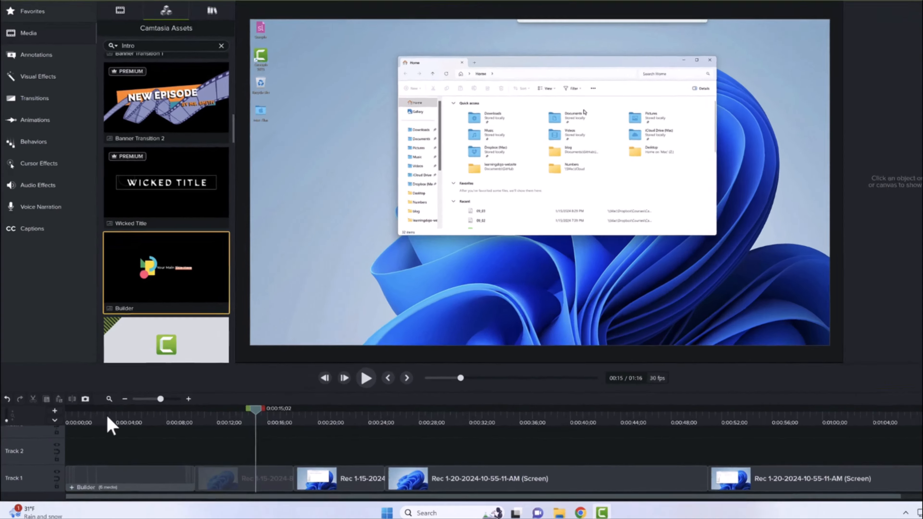
Step: Open the Builder group, replace its title text with "Video Introduction", and close the group
{"action": "left_click", "coordinate": [106, 420]}
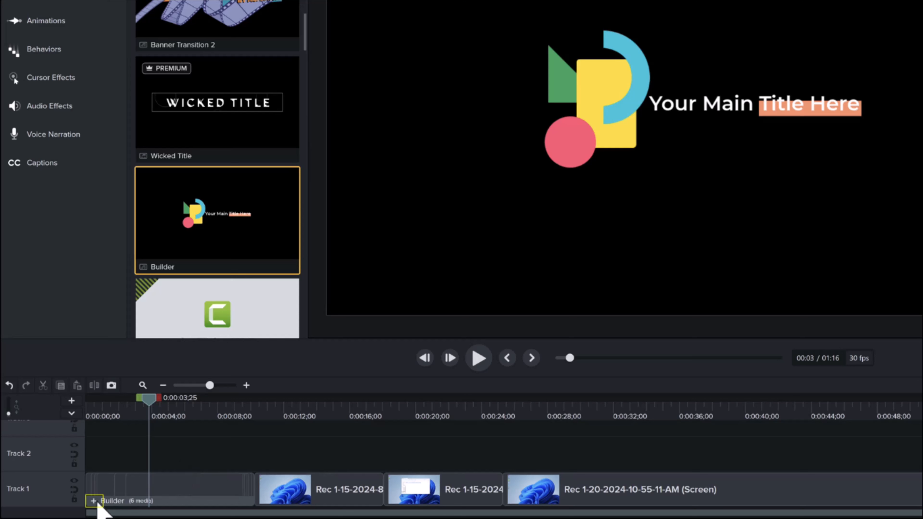
{"action": "left_click", "coordinate": [94, 501]}
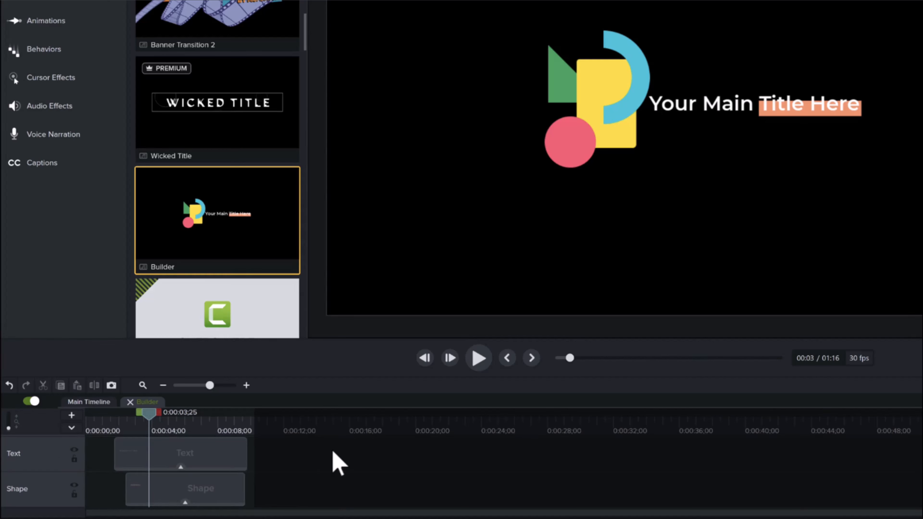
{"action": "left_click", "coordinate": [240, 460]}
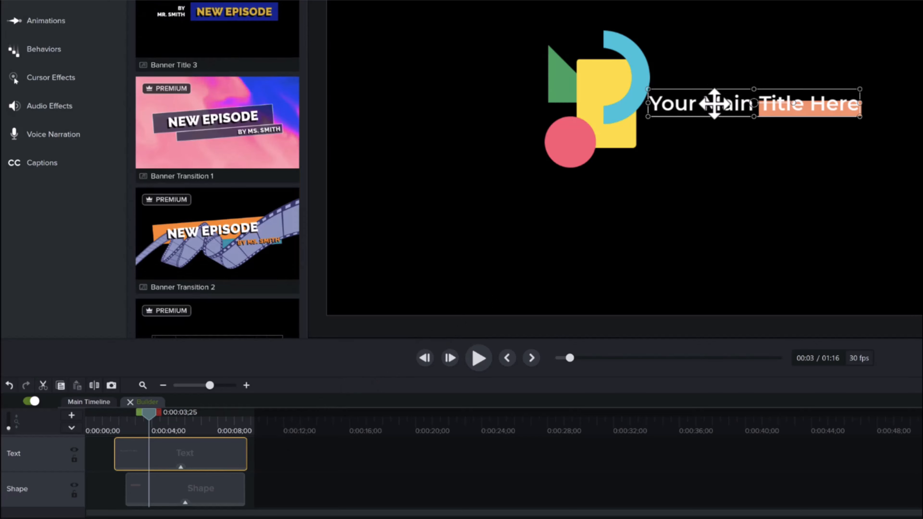
{"action": "double_click", "coordinate": [714, 104]}
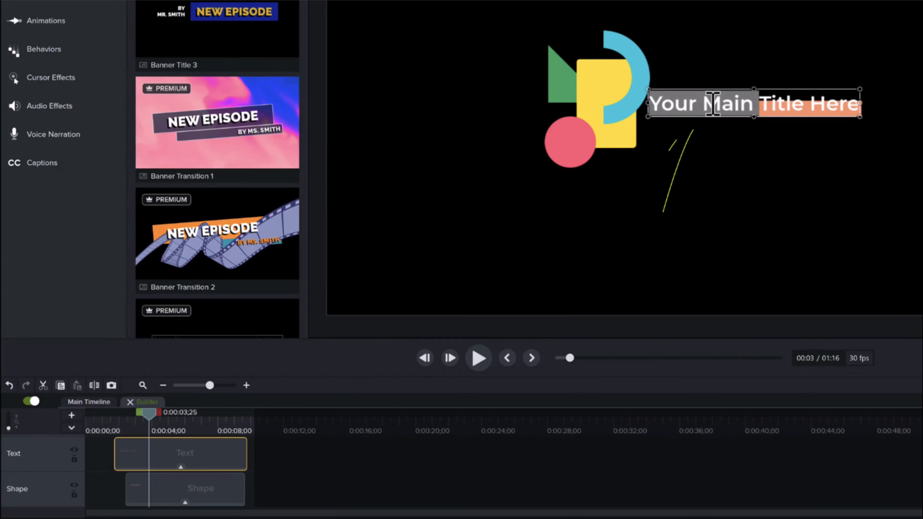
{"action": "key", "text": "ctrl+a"}
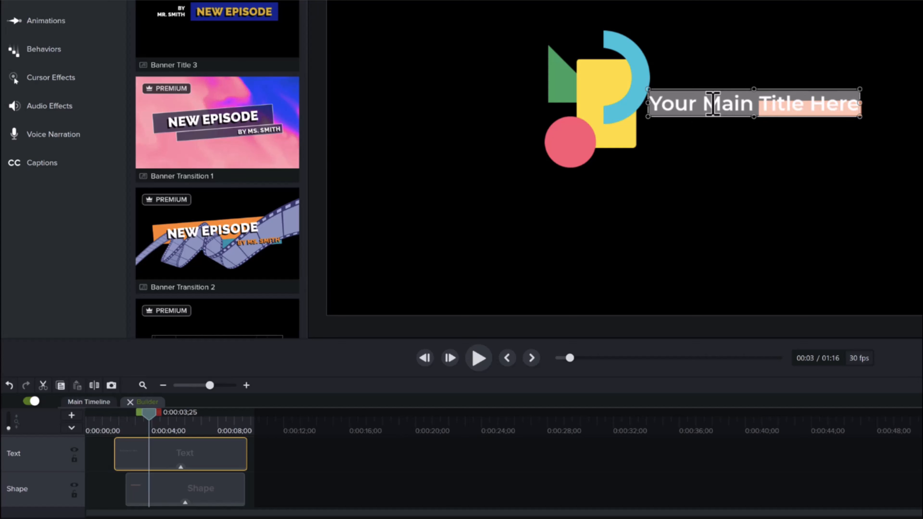
{"action": "key", "text": "BackSpace"}
{"action": "type", "text": "V"}
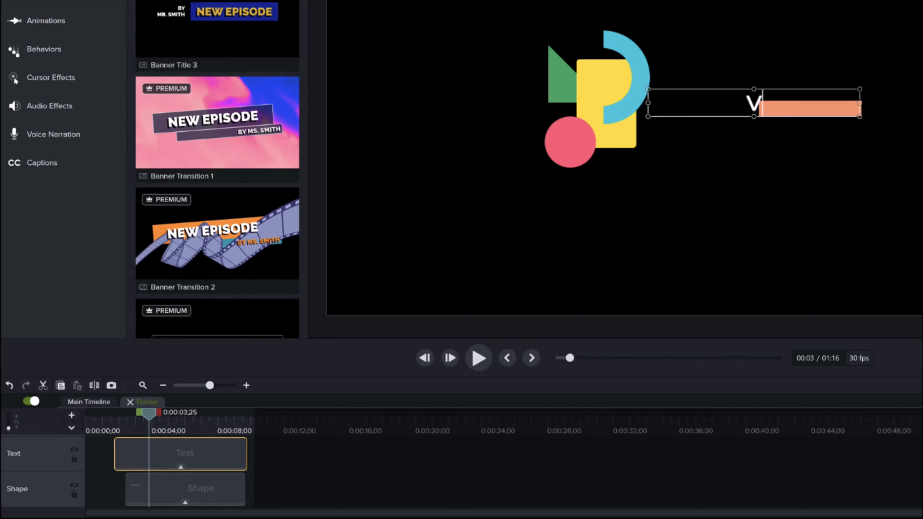
{"action": "type", "text": "ideo Introduction"}
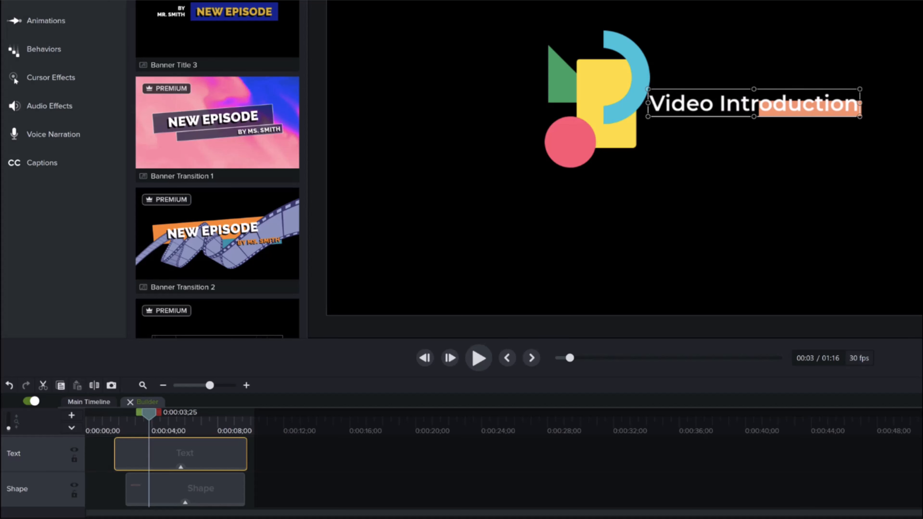
{"action": "left_click", "coordinate": [679, 226]}
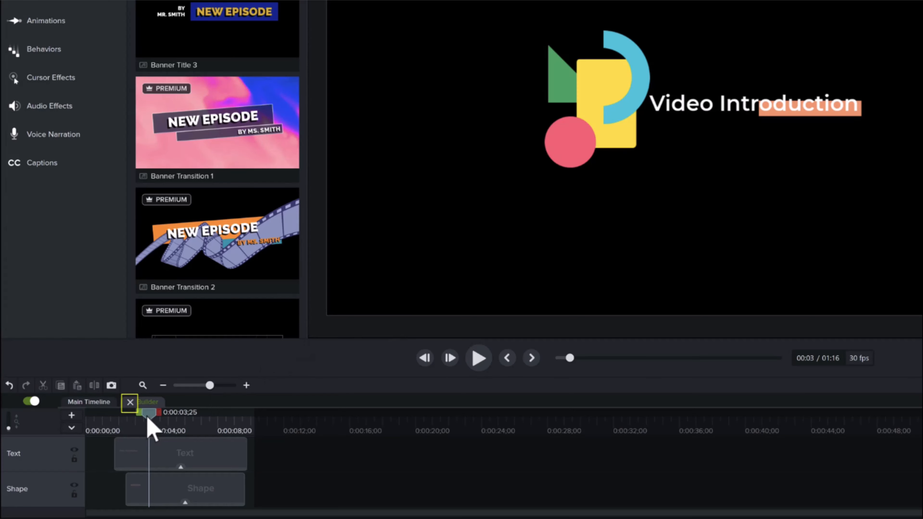
{"action": "left_click", "coordinate": [130, 402]}
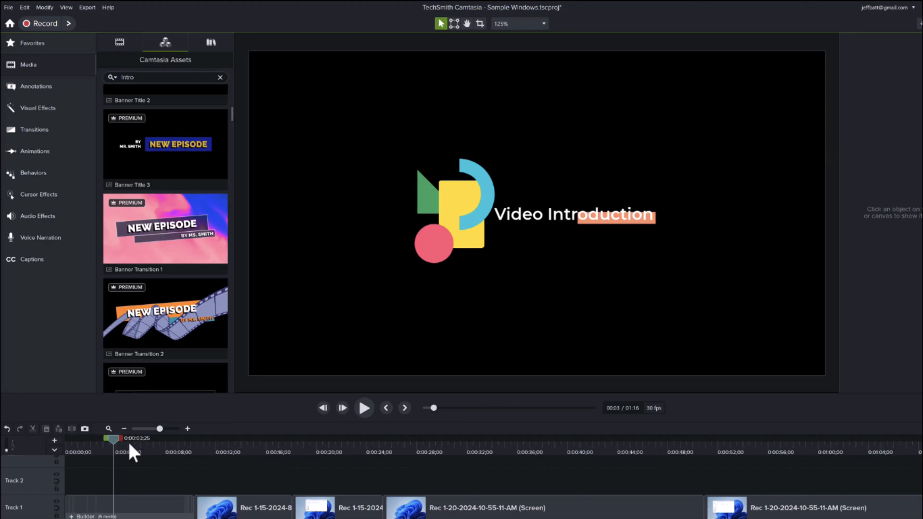
Step: Play the timeline from the beginning to review the edited intro and its lead-in to the first recording
{"action": "left_click_drag", "start_coordinate": [115, 439], "coordinate": [67, 439]}
{"action": "key", "text": "space"}
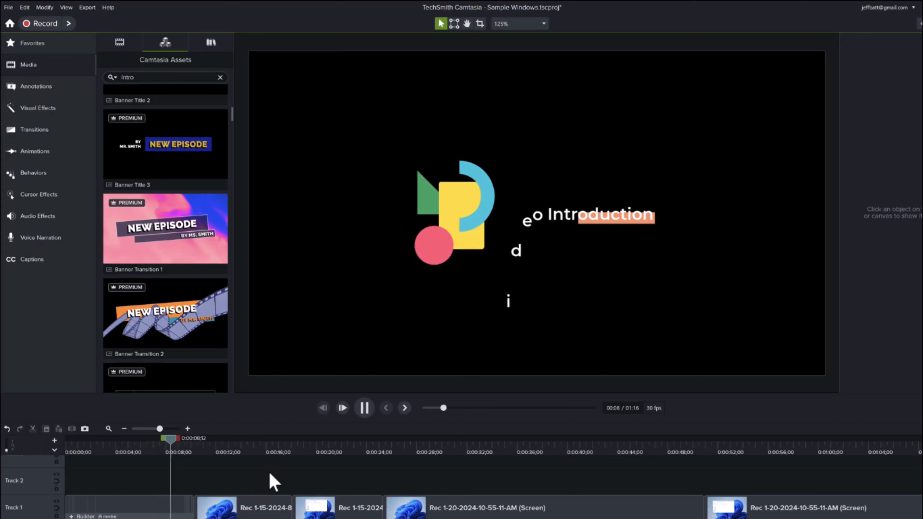
{"action": "key", "text": "space"}
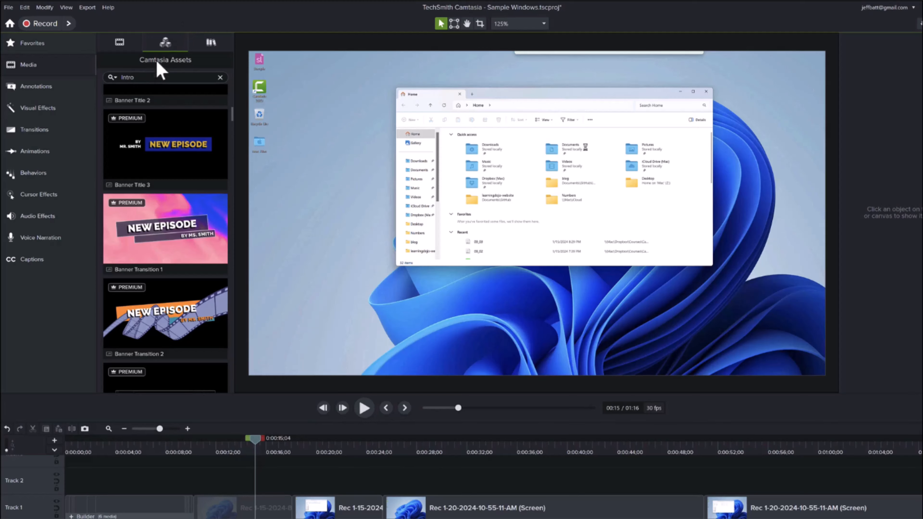
Step: Clear the Intro search in Camtasia Assets and examine the Customizable and Video filter options
{"action": "left_click", "coordinate": [220, 77]}
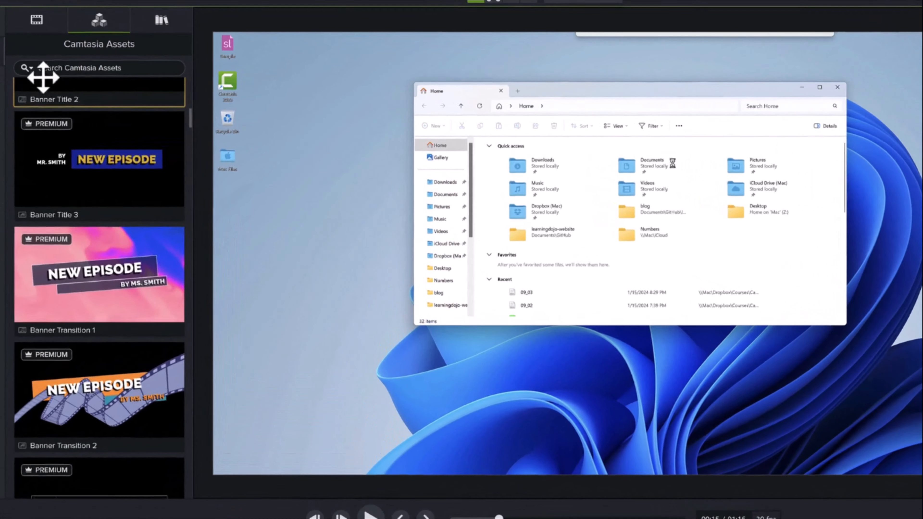
{"action": "left_click", "coordinate": [30, 69]}
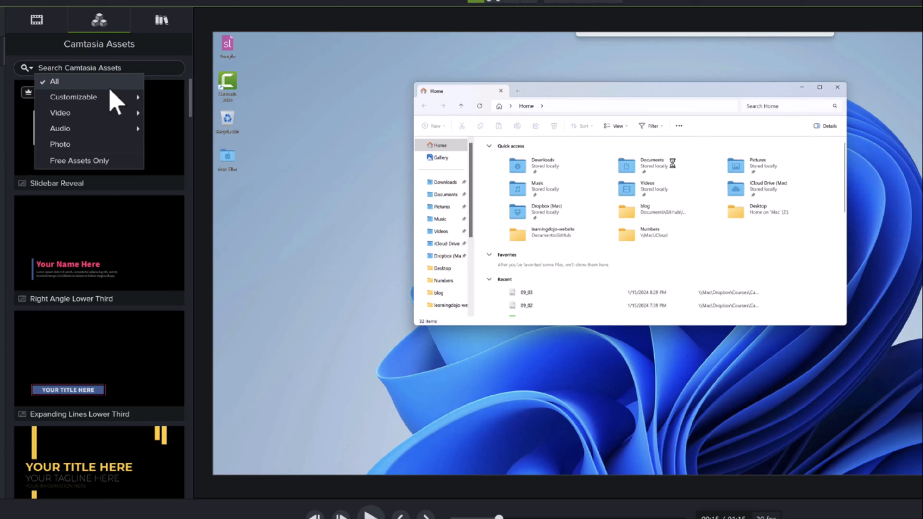
{"action": "mouse_move", "coordinate": [117, 98]}
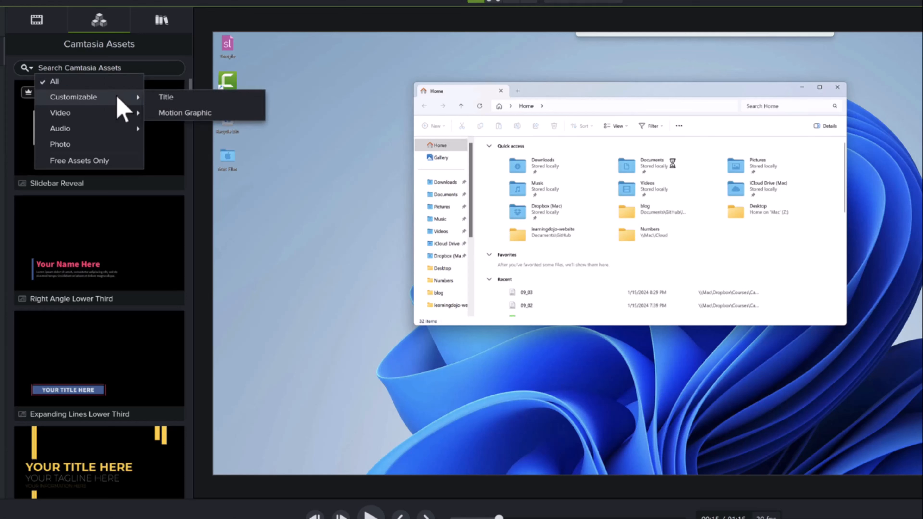
{"action": "mouse_move", "coordinate": [123, 115]}
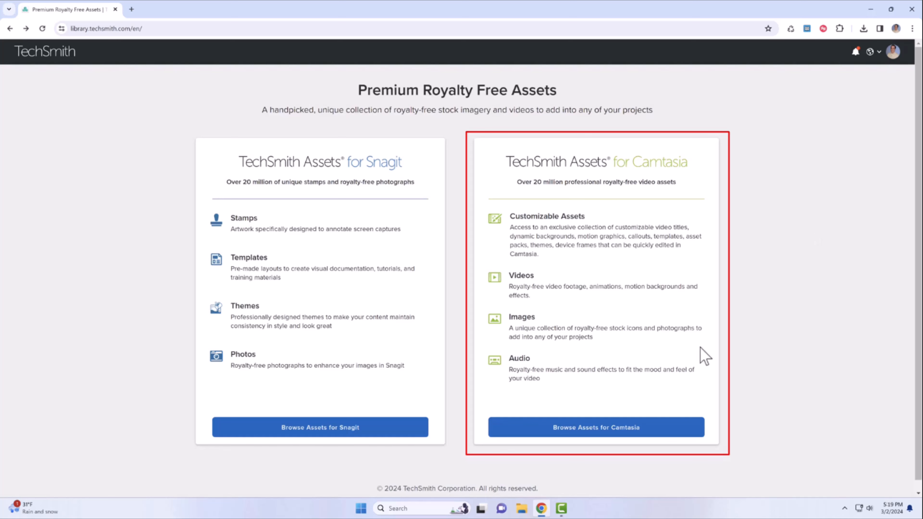
Step: Search the TechSmith Assets for Camtasia site for "Intro" and look through the Customizable, Videos, Images and Audio results
{"action": "left_click", "coordinate": [689, 433]}
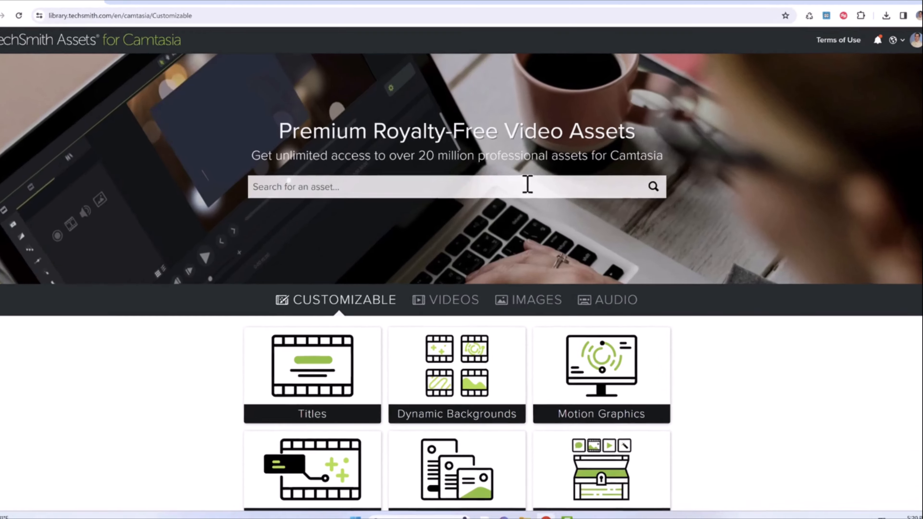
{"action": "left_click", "coordinate": [553, 198]}
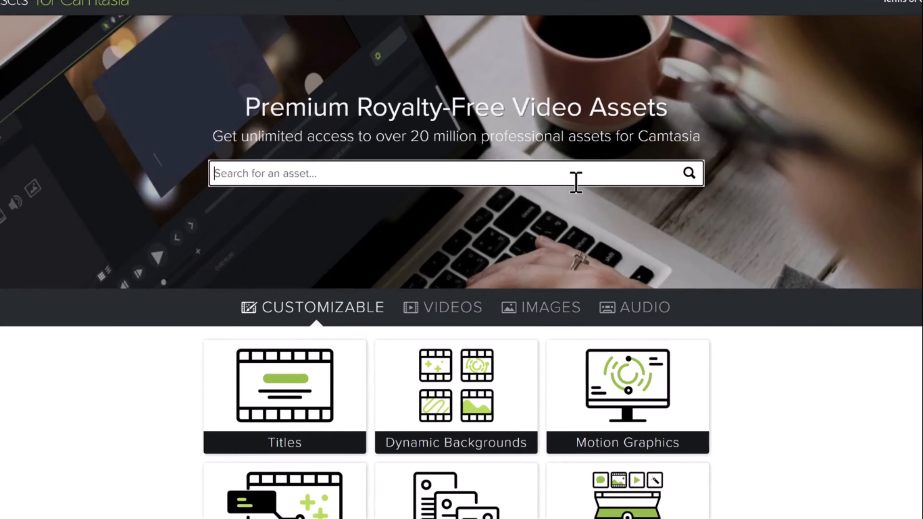
{"action": "type", "text": "Intro"}
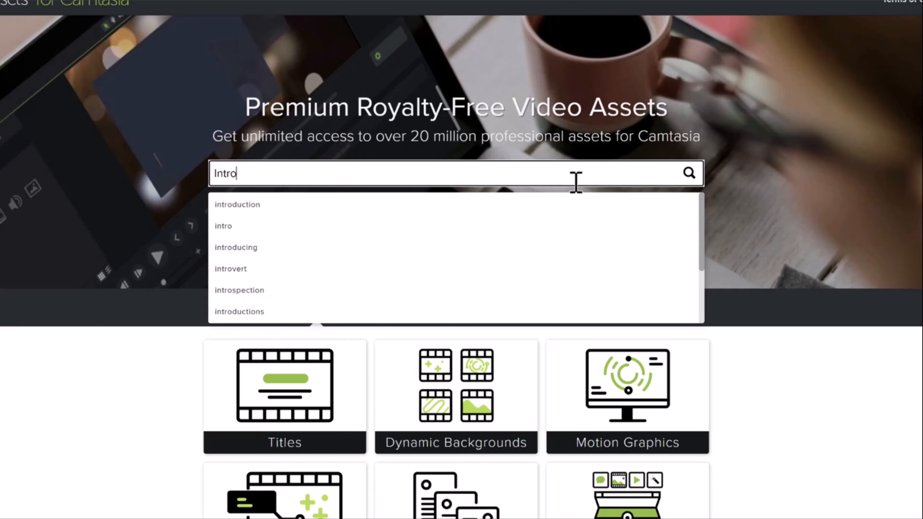
{"action": "key", "text": "Return"}
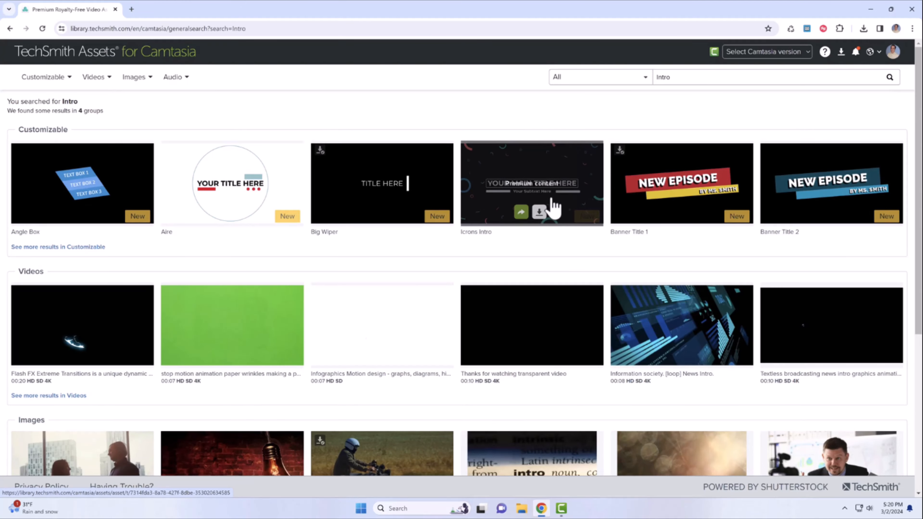
{"action": "mouse_move", "coordinate": [555, 208]}
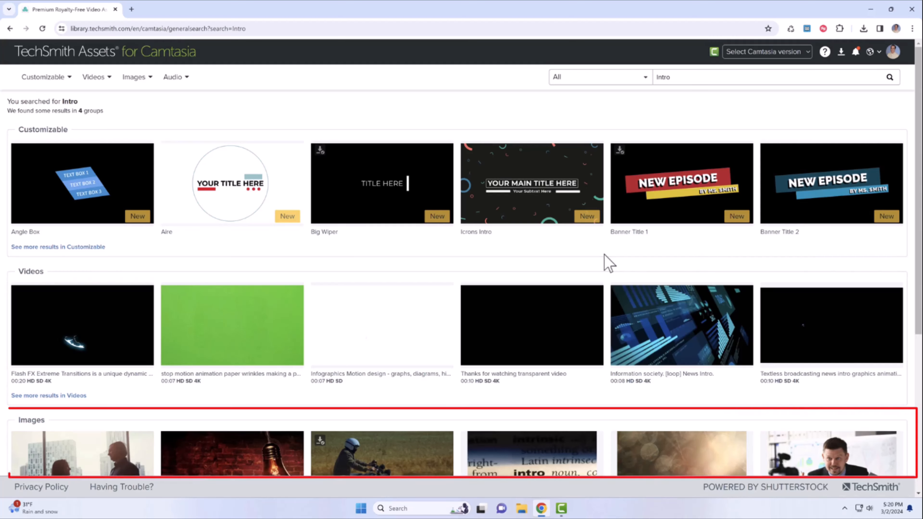
{"action": "scroll", "coordinate": [607, 263], "scroll_direction": "down", "scroll_amount": 1}
{"action": "scroll", "coordinate": [607, 262], "scroll_direction": "down", "scroll_amount": 6}
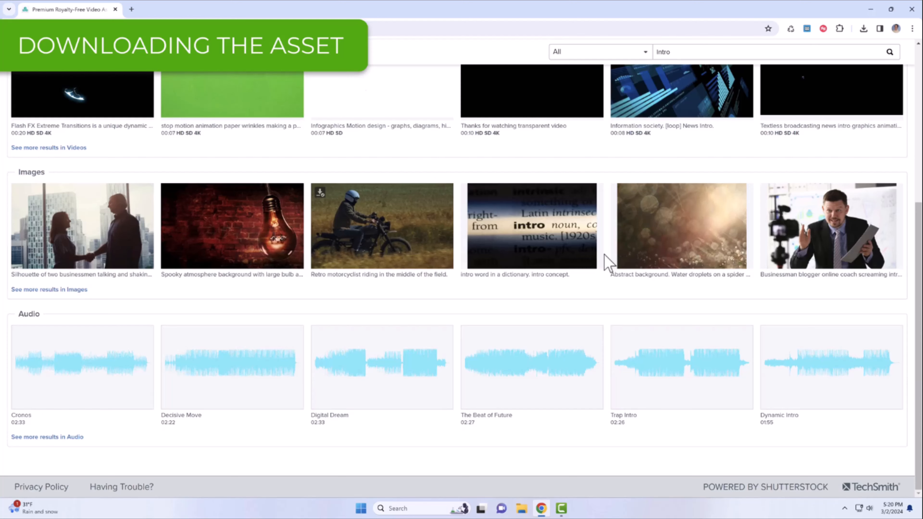
{"action": "scroll", "coordinate": [607, 263], "scroll_direction": "up", "scroll_amount": 7}
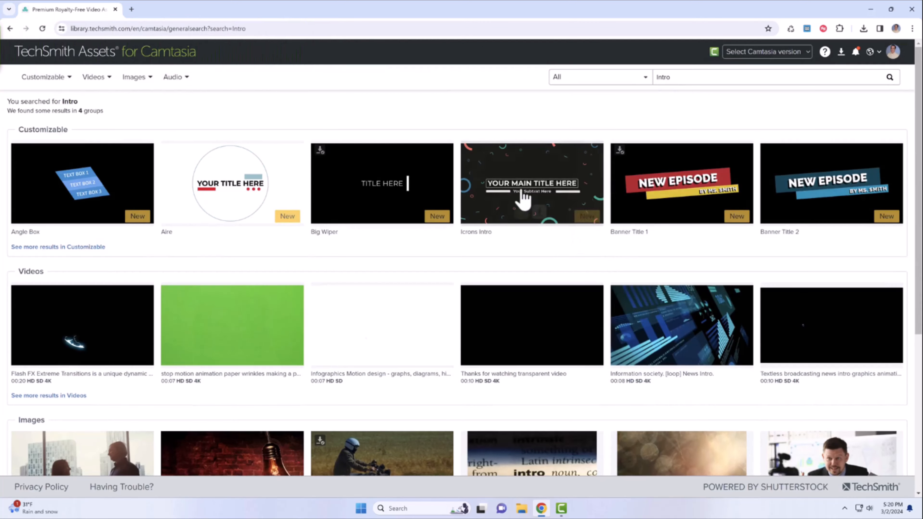
Step: Send the Big Wiper title to Camtasia 2023, pick it in the Downloads library, and close its details on the website
{"action": "left_click", "coordinate": [435, 175]}
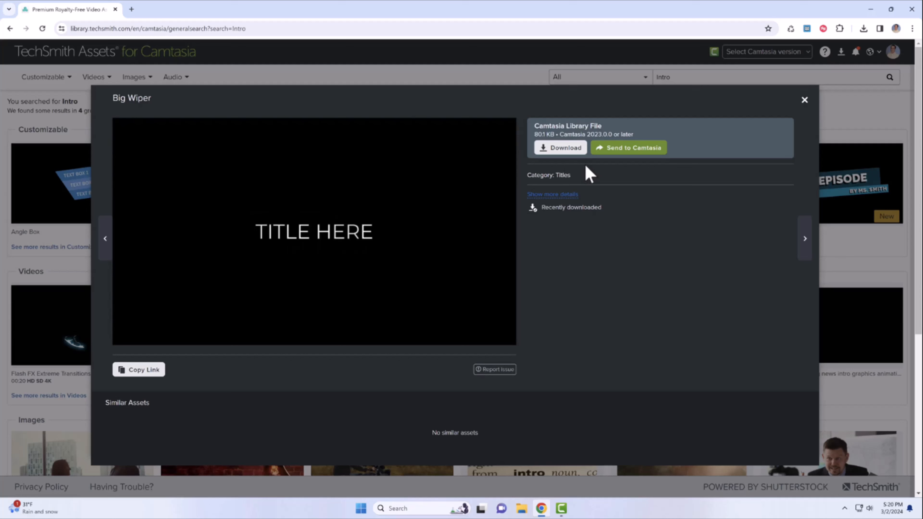
{"action": "left_click", "coordinate": [651, 155]}
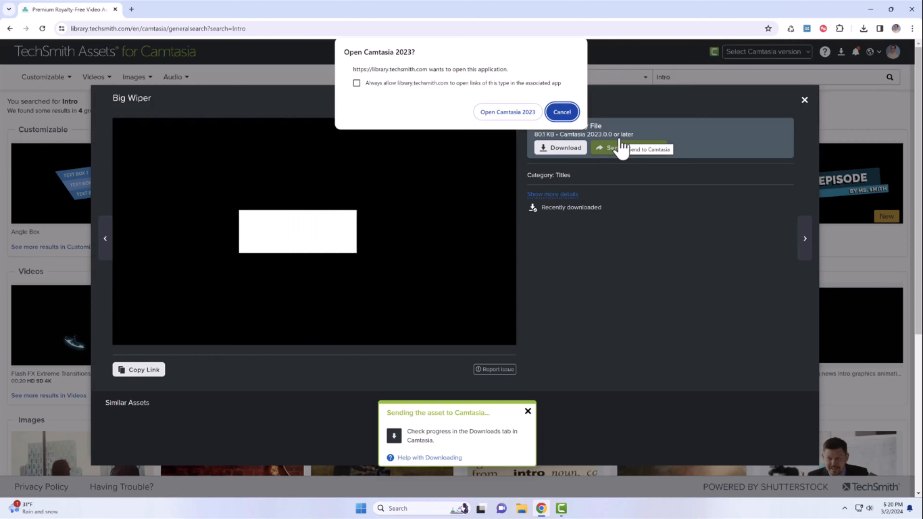
{"action": "left_click", "coordinate": [508, 113]}
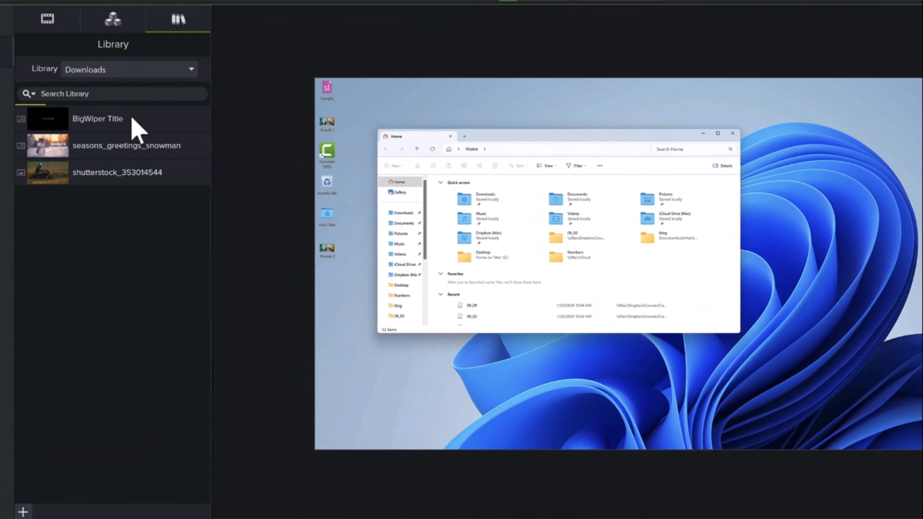
{"action": "left_click", "coordinate": [131, 117]}
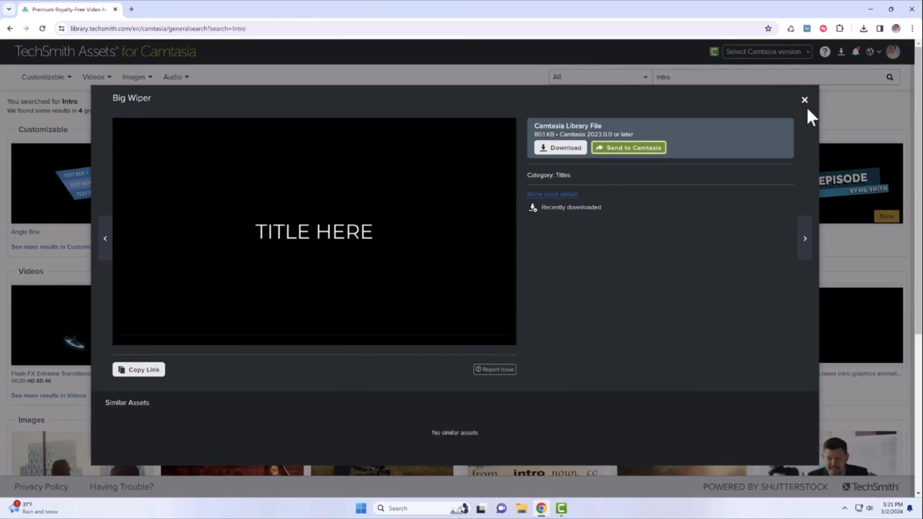
{"action": "left_click", "coordinate": [805, 101]}
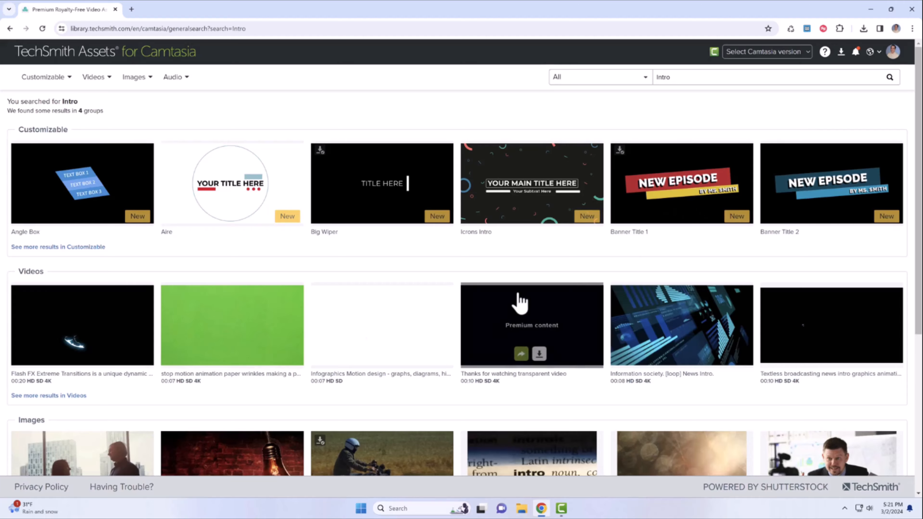
Step: Download the retro motorcyclist photo as the 4000 x 2160 px JPG
{"action": "scroll", "coordinate": [520, 303], "scroll_direction": "down", "scroll_amount": 4}
{"action": "left_click", "coordinate": [439, 309]}
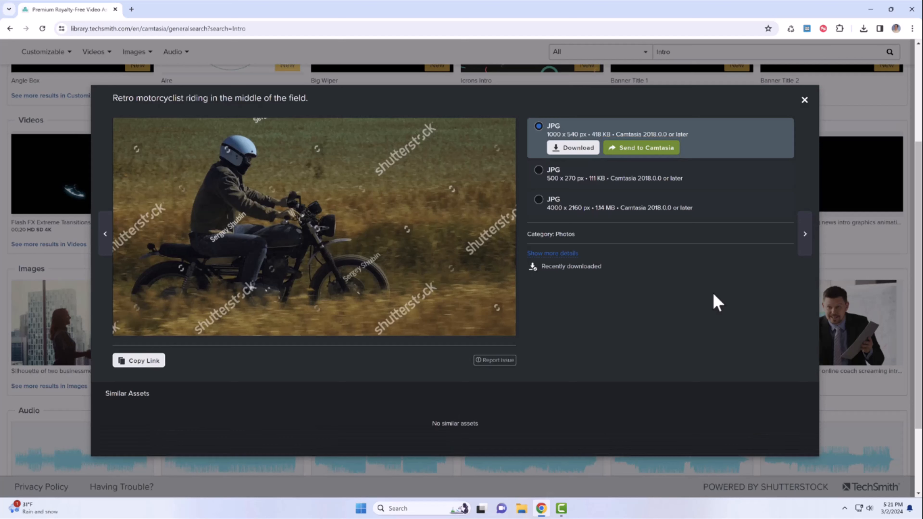
{"action": "left_click", "coordinate": [538, 199]}
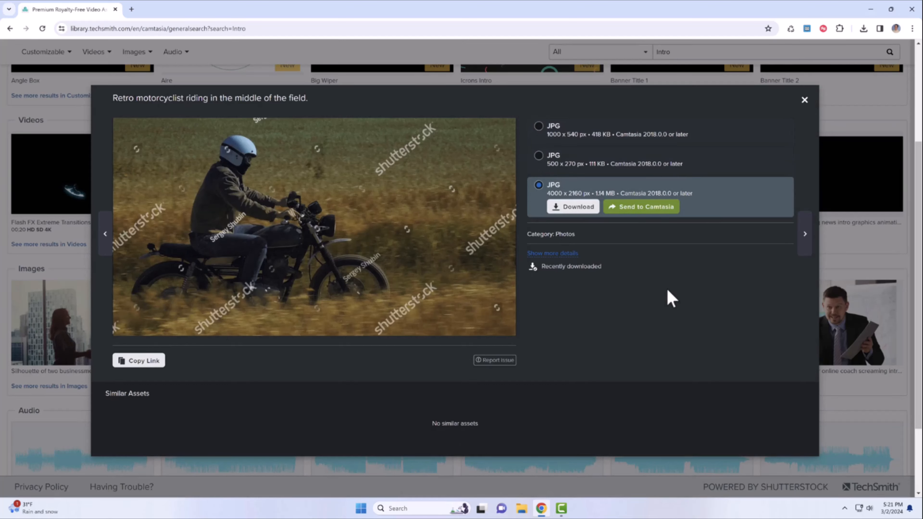
{"action": "left_click", "coordinate": [590, 210]}
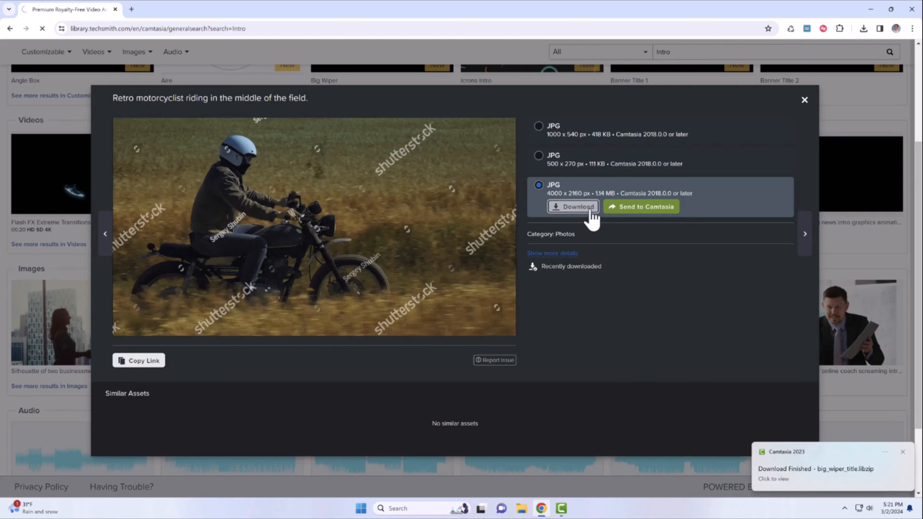
Step: Browse through the image assets that follow the motorcyclist photo in the Intro results
{"action": "left_click", "coordinate": [810, 242]}
{"action": "left_click", "coordinate": [805, 249]}
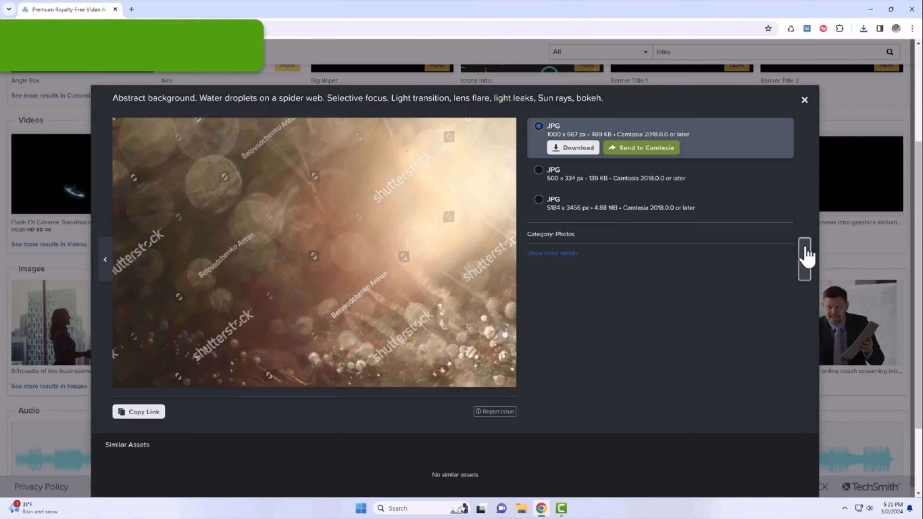
{"action": "left_click", "coordinate": [805, 255]}
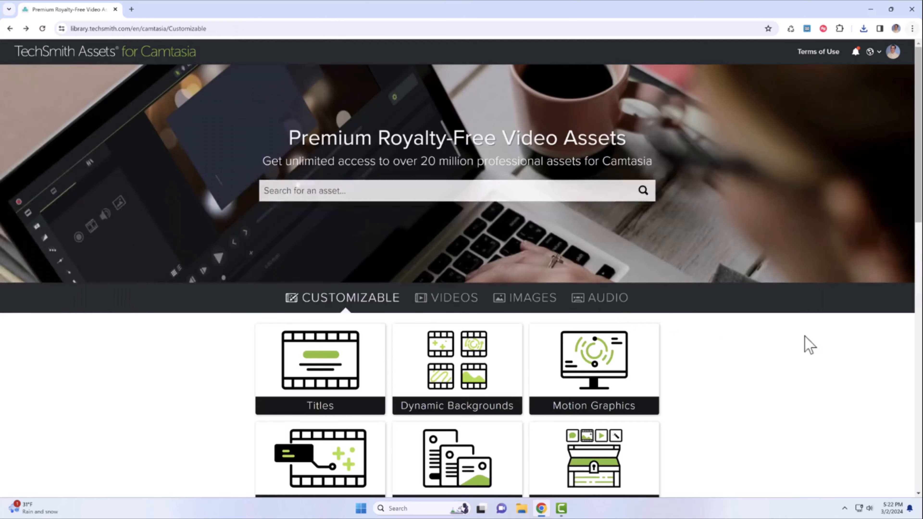
Step: Open the Music category of the audio assets and examine the mood and genre filter options
{"action": "left_click", "coordinate": [602, 302]}
{"action": "scroll", "coordinate": [645, 363], "scroll_direction": "down", "scroll_amount": 1}
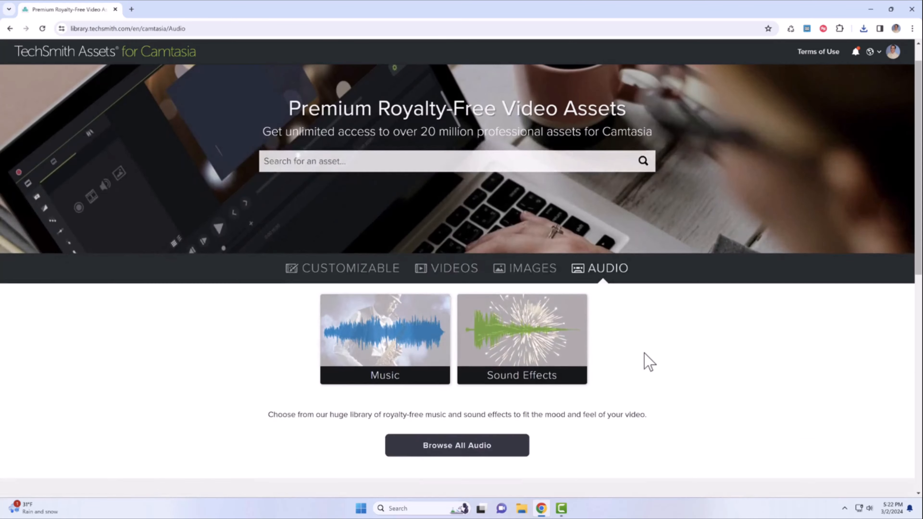
{"action": "left_click", "coordinate": [447, 378]}
{"action": "left_click", "coordinate": [74, 366]}
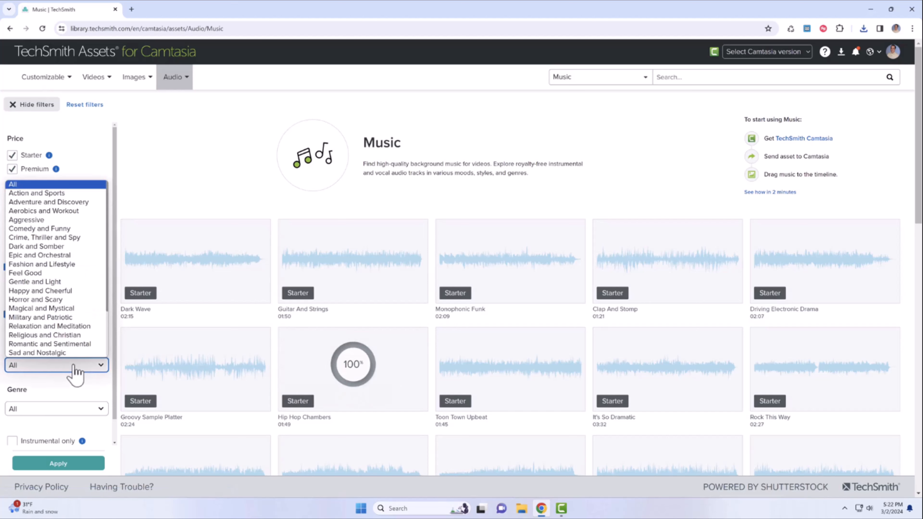
{"action": "left_click", "coordinate": [82, 408]}
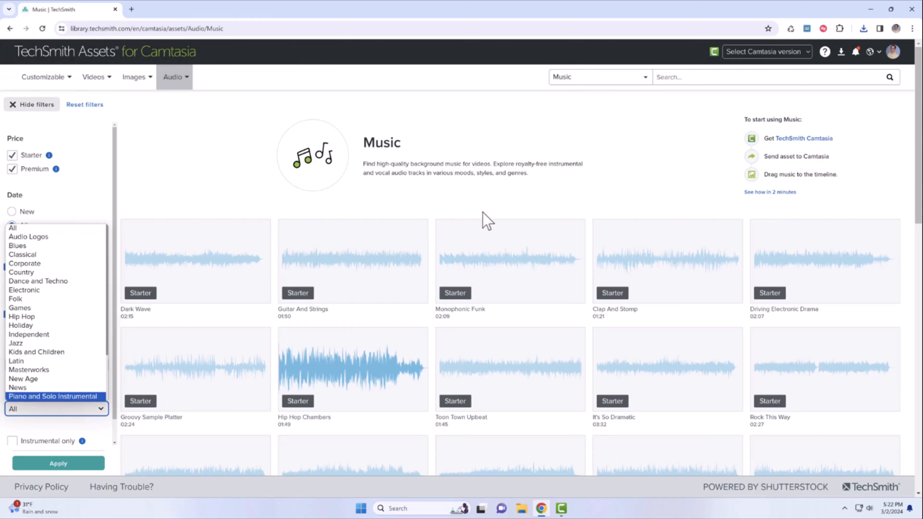
{"action": "left_click", "coordinate": [645, 200]}
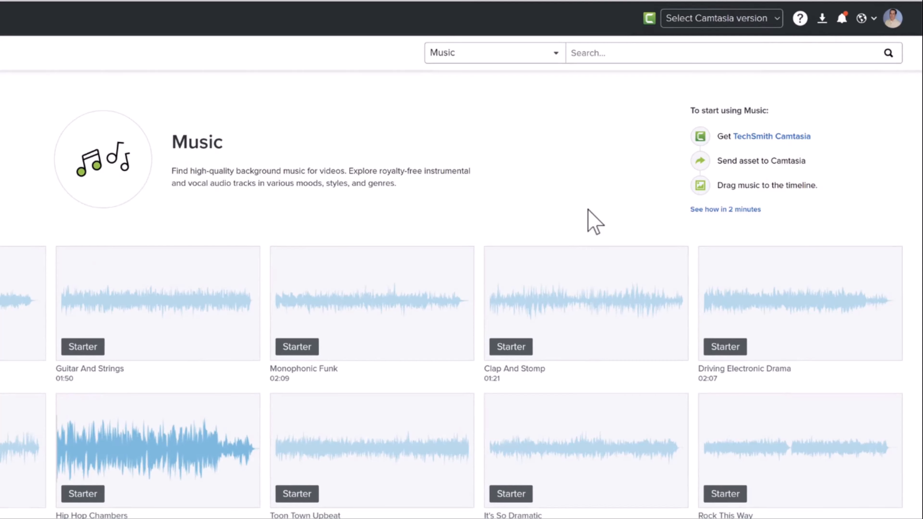
Step: Review the Downloads History of customizable assets and open the asset page of a previously downloaded Big Wiper title
{"action": "left_click", "coordinate": [822, 19]}
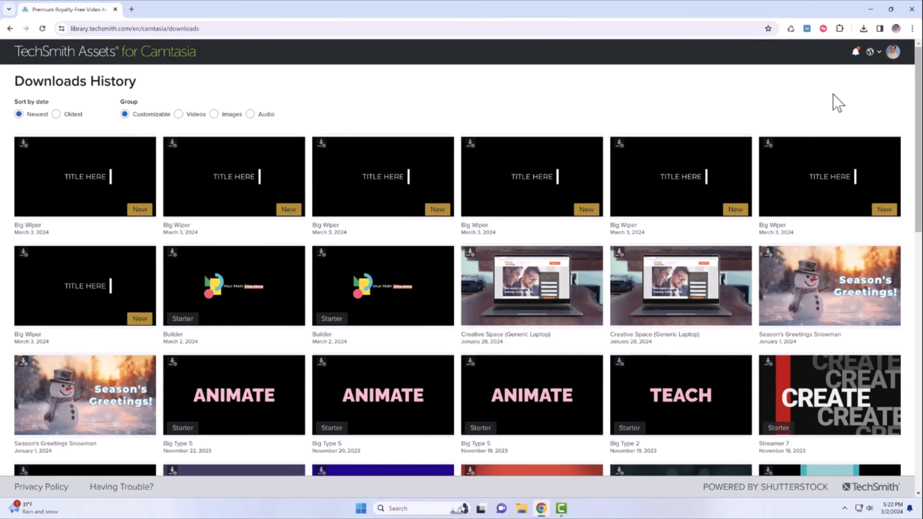
{"action": "scroll", "coordinate": [834, 102], "scroll_direction": "down", "scroll_amount": 5}
{"action": "scroll", "coordinate": [836, 103], "scroll_direction": "up", "scroll_amount": 5}
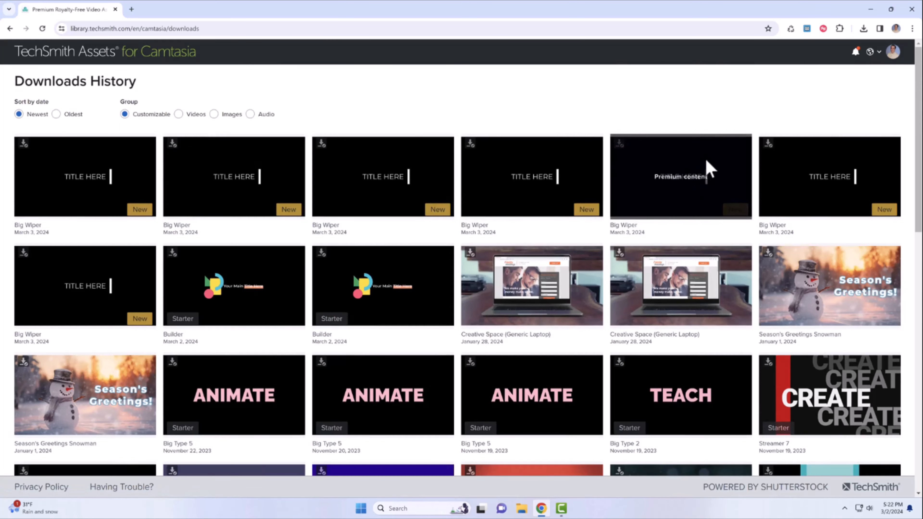
{"action": "left_click", "coordinate": [707, 167]}
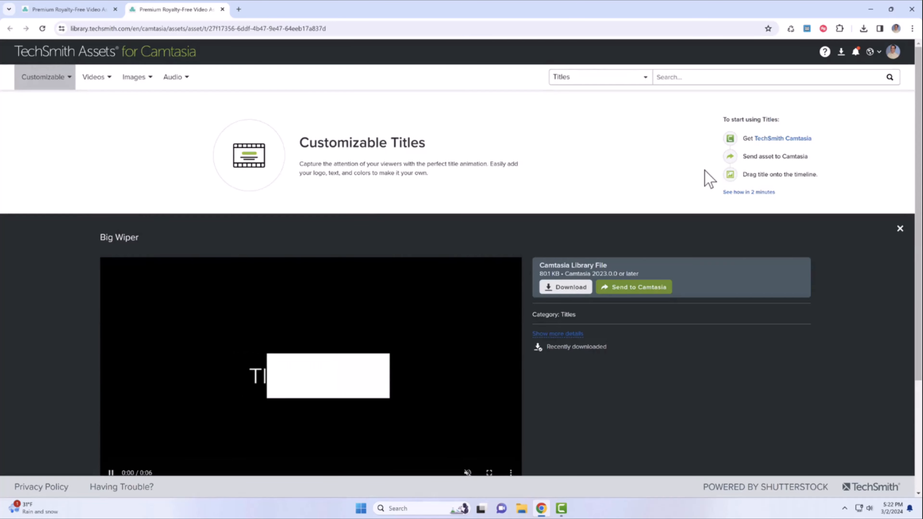
{"action": "scroll", "coordinate": [703, 171], "scroll_direction": "down", "scroll_amount": 2}
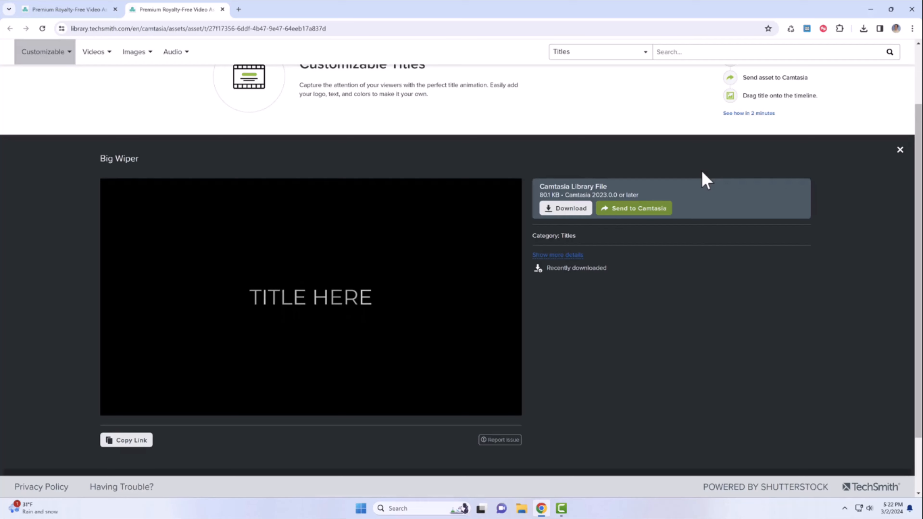
{"action": "scroll", "coordinate": [701, 172], "scroll_direction": "up", "scroll_amount": 2}
{"action": "left_click", "coordinate": [58, 54]}
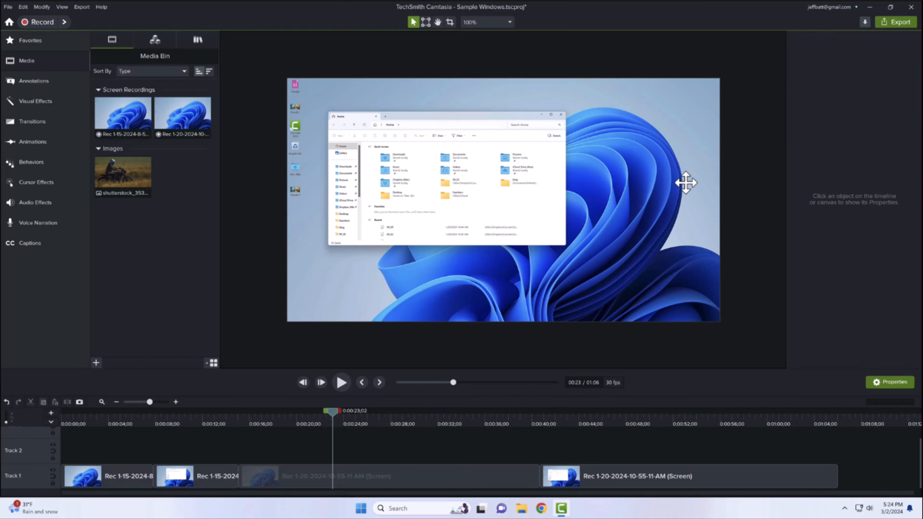
Step: In Camtasia, set the audio gain of the screen recording shown on the canvas to 152% and turn on Mix to mono
{"action": "left_click", "coordinate": [686, 184]}
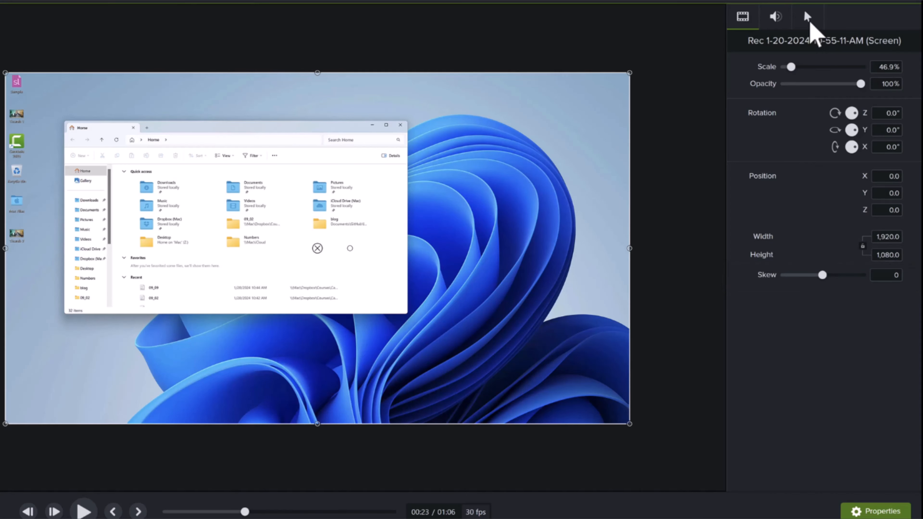
{"action": "left_click", "coordinate": [776, 17]}
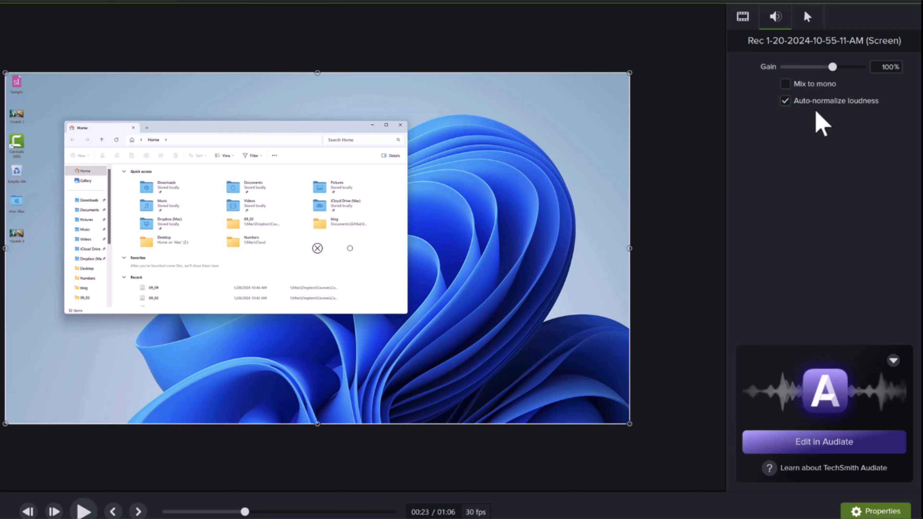
{"action": "left_click_drag", "start_coordinate": [832, 67], "coordinate": [844, 67]}
{"action": "left_click", "coordinate": [788, 85]}
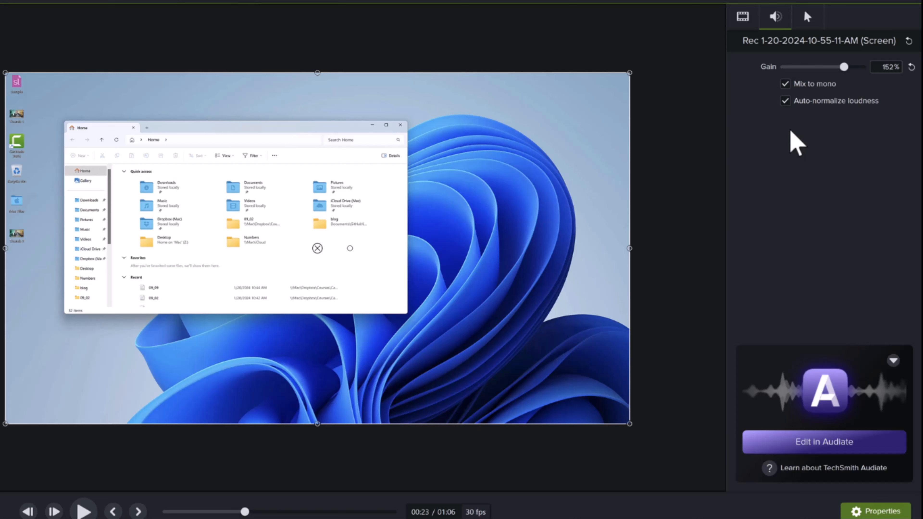
Step: Examine the recording's cursor properties, return to its visual properties, and deselect the recording
{"action": "left_click", "coordinate": [807, 18]}
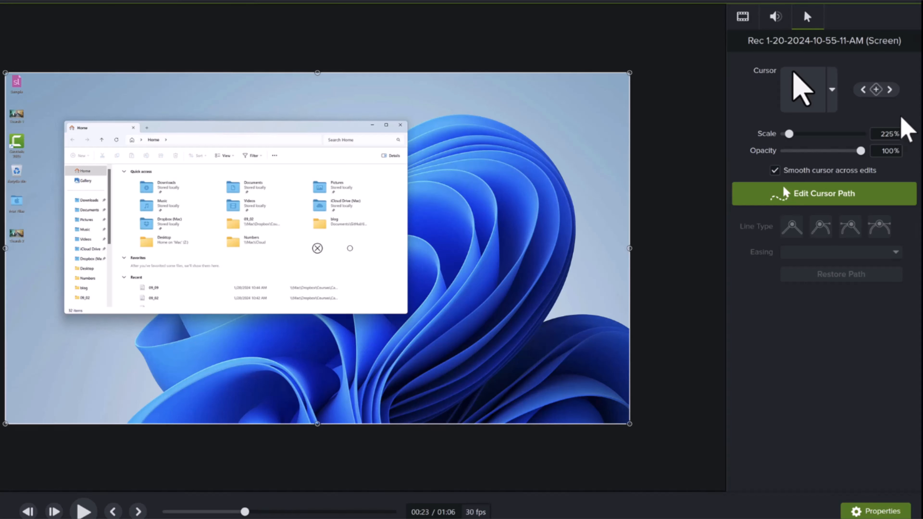
{"action": "left_click", "coordinate": [743, 25]}
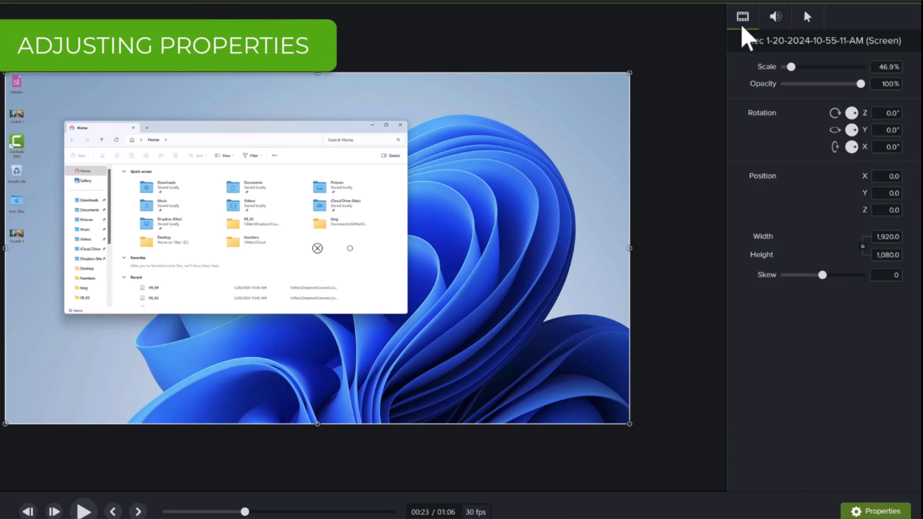
{"action": "left_click", "coordinate": [664, 141]}
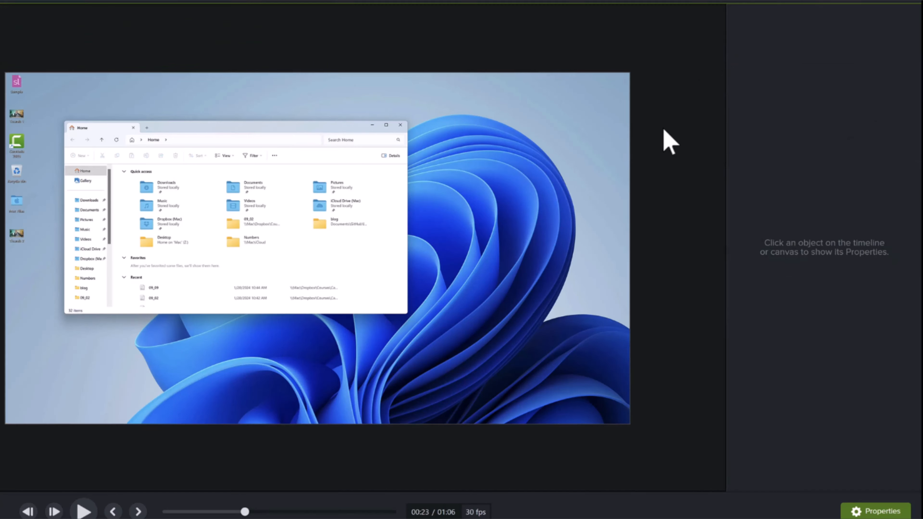
Step: Try enlarging the screen recording to a 49% scale, and reset its scale
{"action": "left_click", "coordinate": [619, 135]}
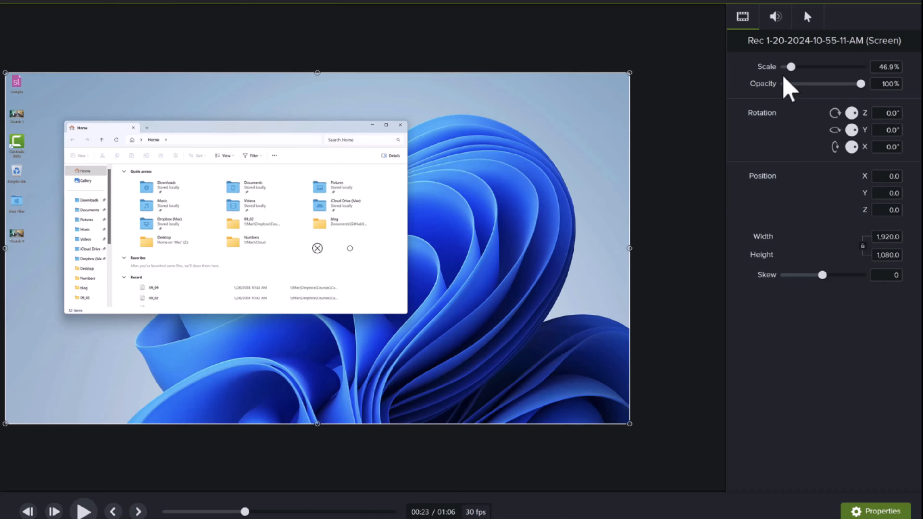
{"action": "left_click_drag", "start_coordinate": [792, 67], "coordinate": [793, 67]}
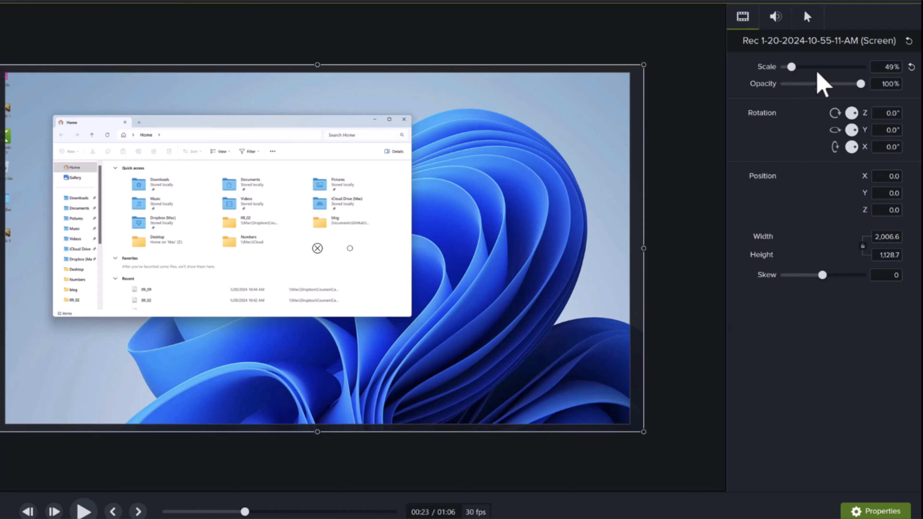
{"action": "left_click", "coordinate": [909, 68]}
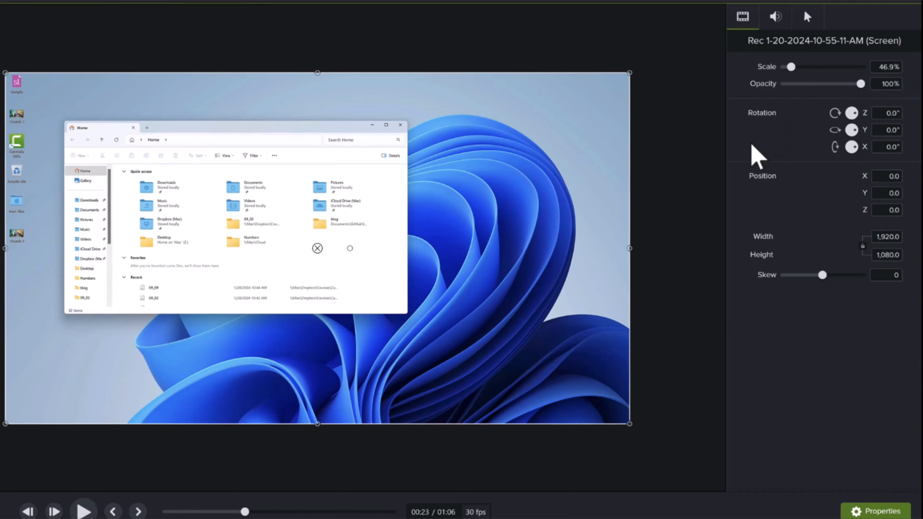
Step: Try lowering the screen recording's opacity to 69%, and undo the change
{"action": "mouse_move", "coordinate": [583, 149]}
{"action": "left_mouse_down"}
{"action": "mouse_move", "coordinate": [598, 136]}
{"action": "mouse_move", "coordinate": [595, 144]}
{"action": "left_mouse_up"}
{"action": "left_click", "coordinate": [837, 84]}
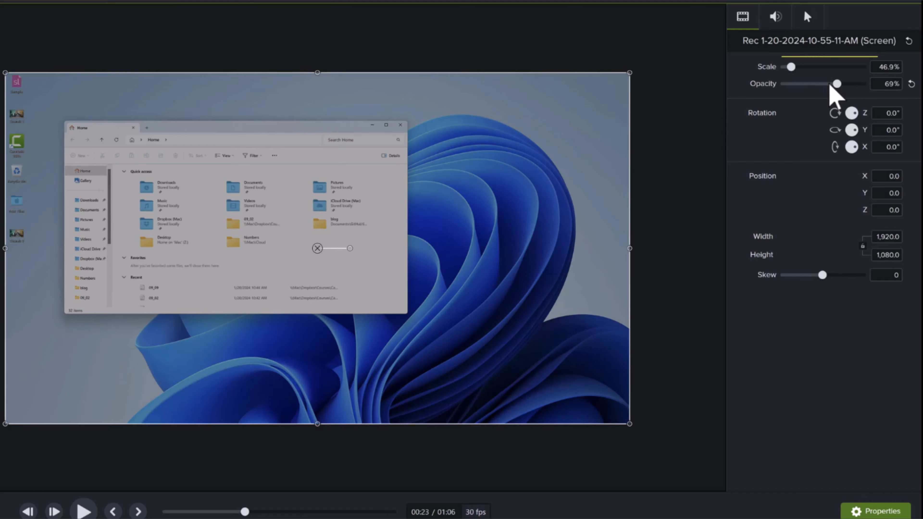
{"action": "key", "text": "ctrl+z"}
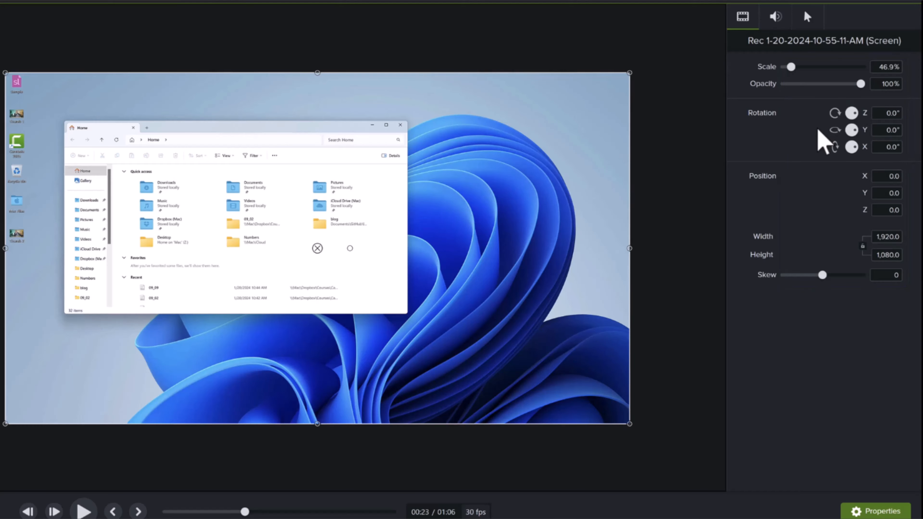
Step: Try rotating and skewing the screen recording, undoing each change
{"action": "left_click_drag", "start_coordinate": [851, 117], "coordinate": [857, 116]}
{"action": "key", "text": "ctrl+z"}
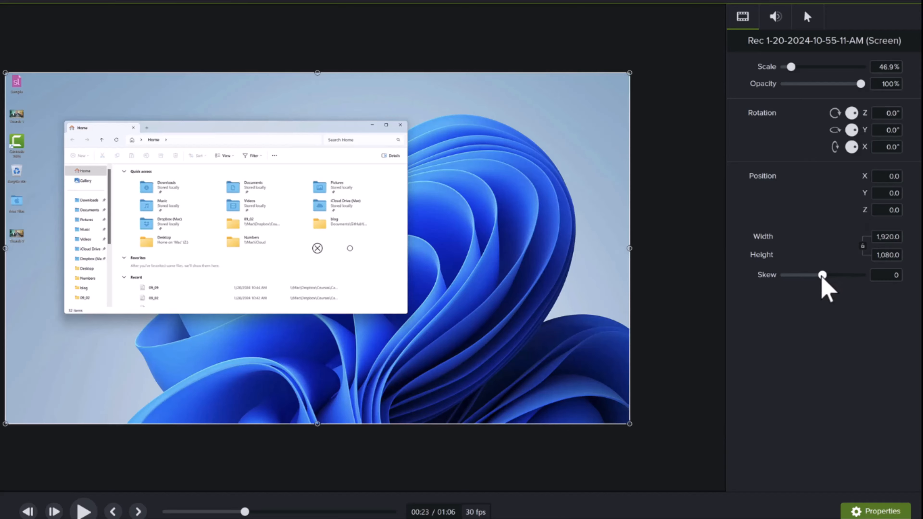
{"action": "left_click_drag", "start_coordinate": [822, 276], "coordinate": [805, 275]}
{"action": "key", "text": "ctrl+z"}
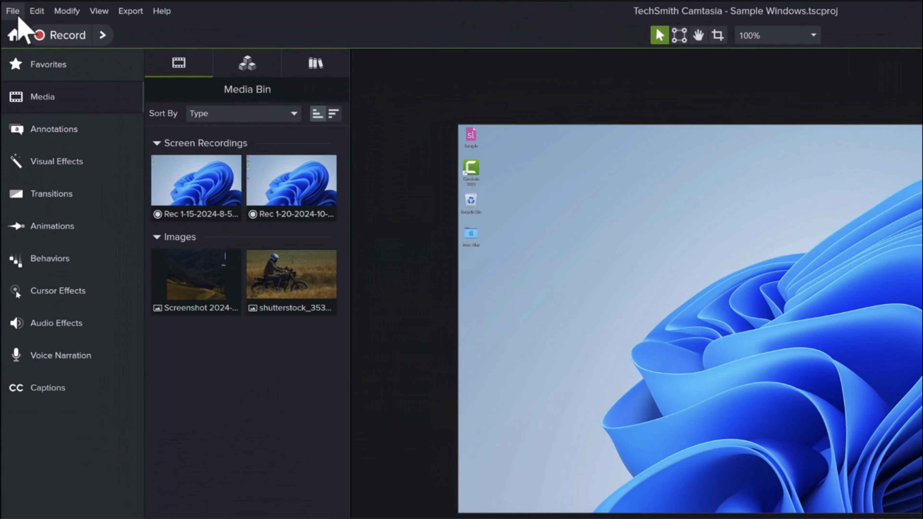
Step: Examine the file formats supported for importing captions, and close the import dialog without choosing a file
{"action": "left_click", "coordinate": [8, 7]}
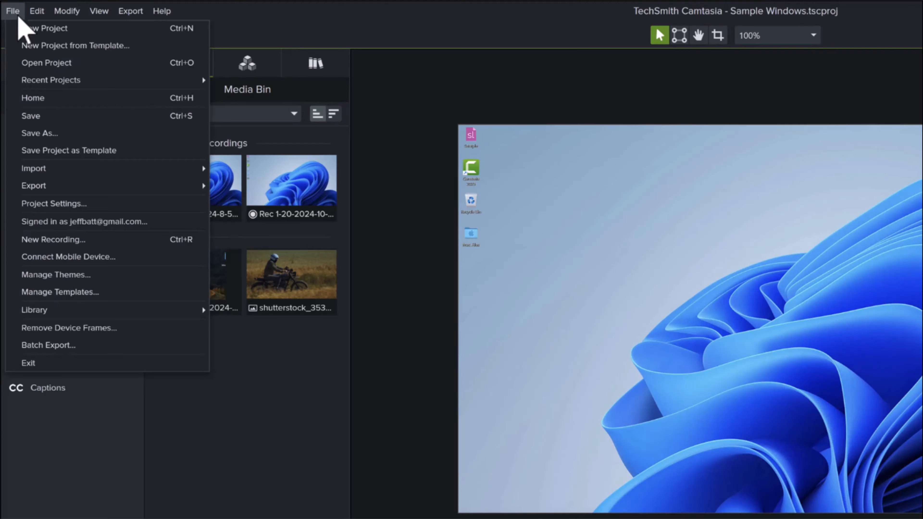
{"action": "mouse_move", "coordinate": [140, 168]}
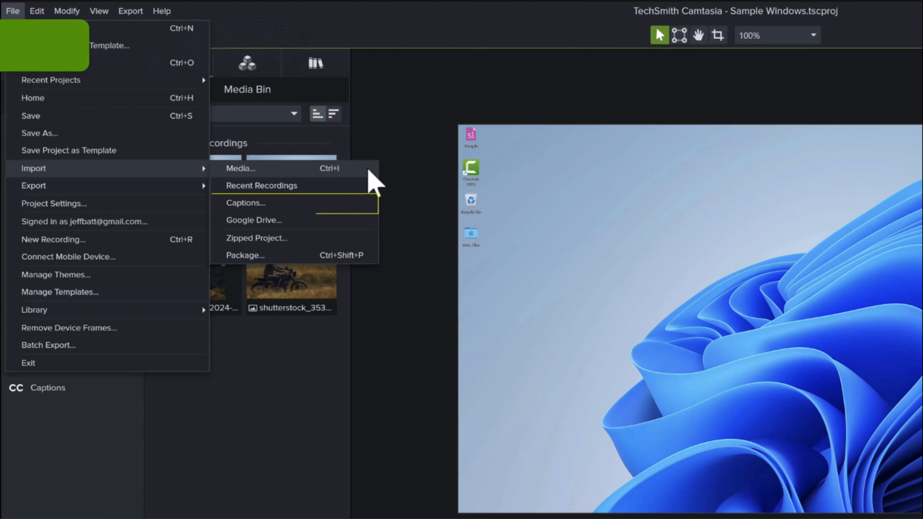
{"action": "left_click", "coordinate": [344, 207]}
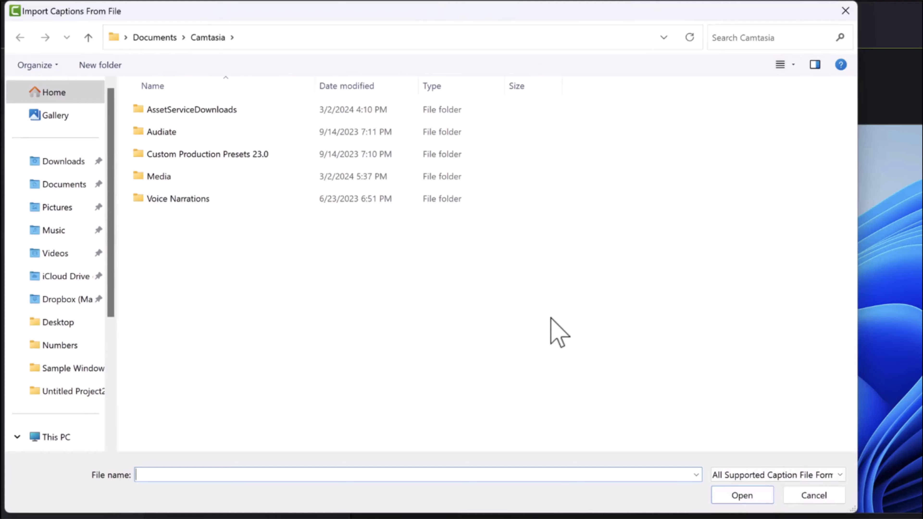
{"action": "left_click", "coordinate": [835, 475]}
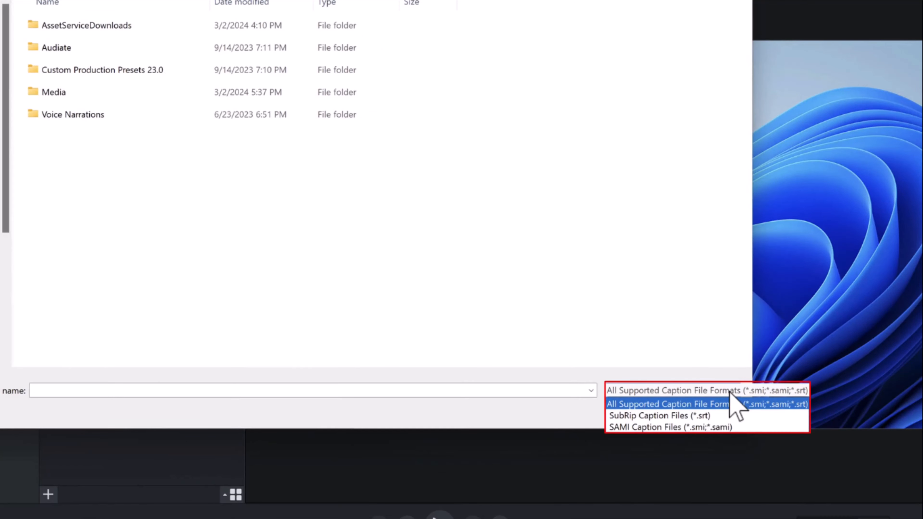
{"action": "left_click", "coordinate": [731, 403]}
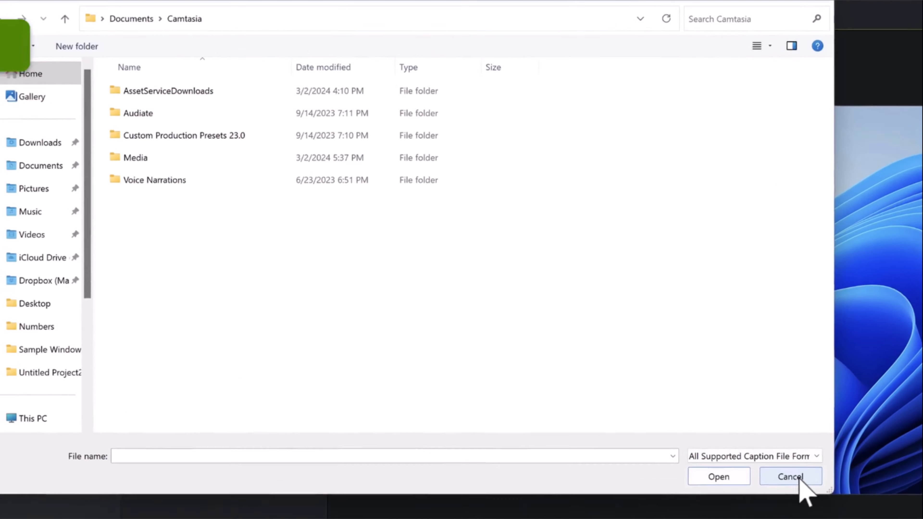
{"action": "left_click", "coordinate": [718, 413]}
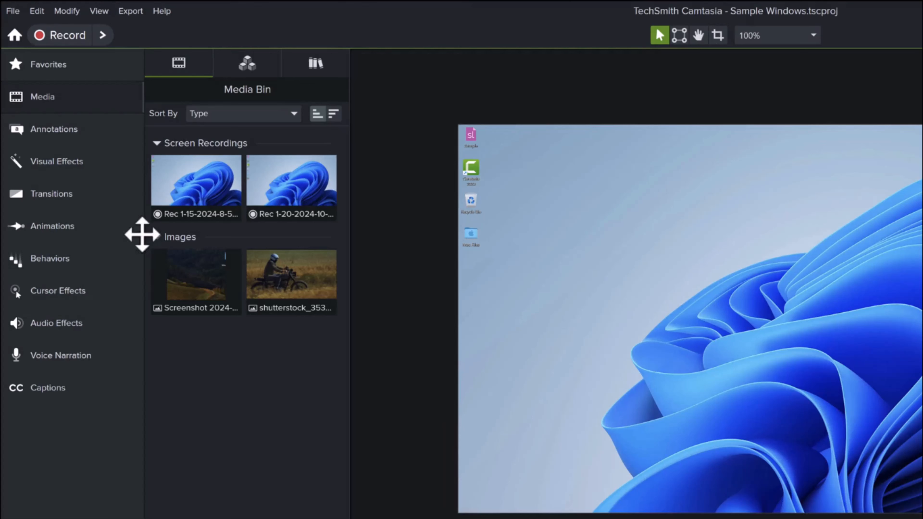
{"action": "left_click", "coordinate": [12, 10]}
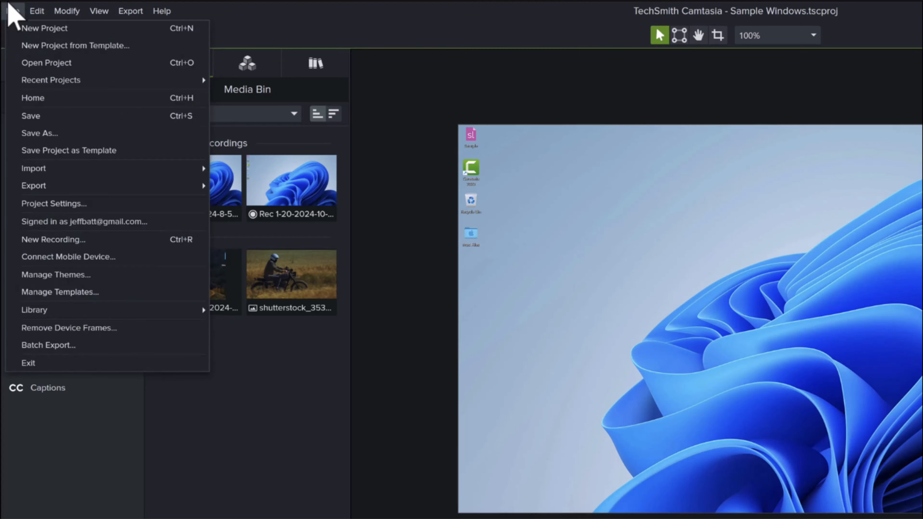
{"action": "mouse_move", "coordinate": [196, 171]}
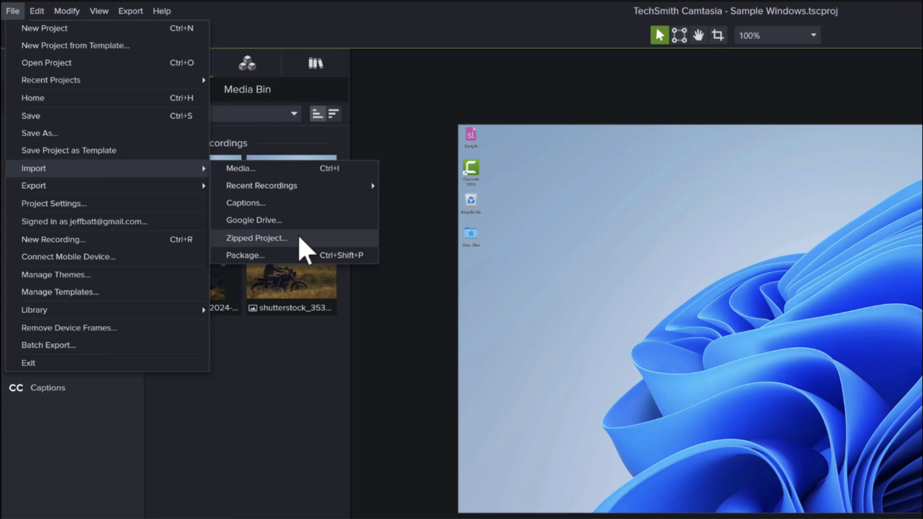
{"action": "left_click", "coordinate": [334, 364]}
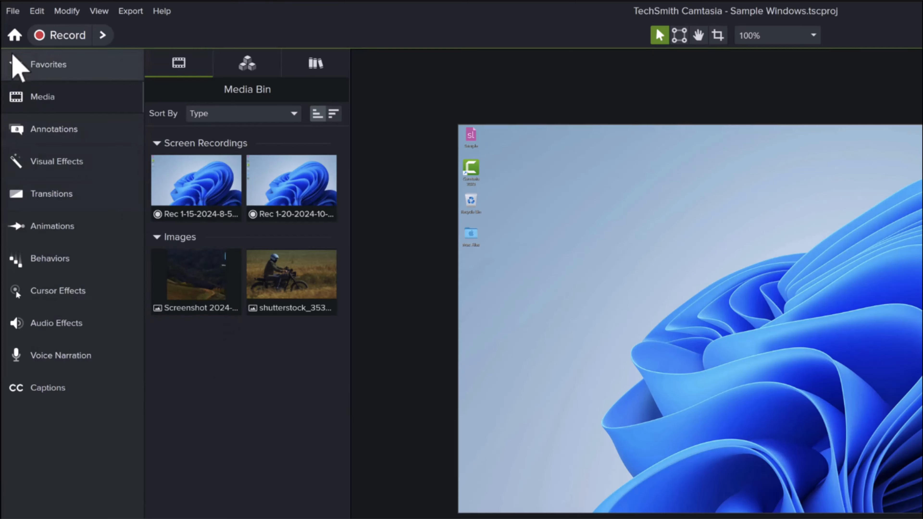
Step: Export the project as a zipped project named Sample Windows to the Desktop
{"action": "left_click", "coordinate": [12, 10]}
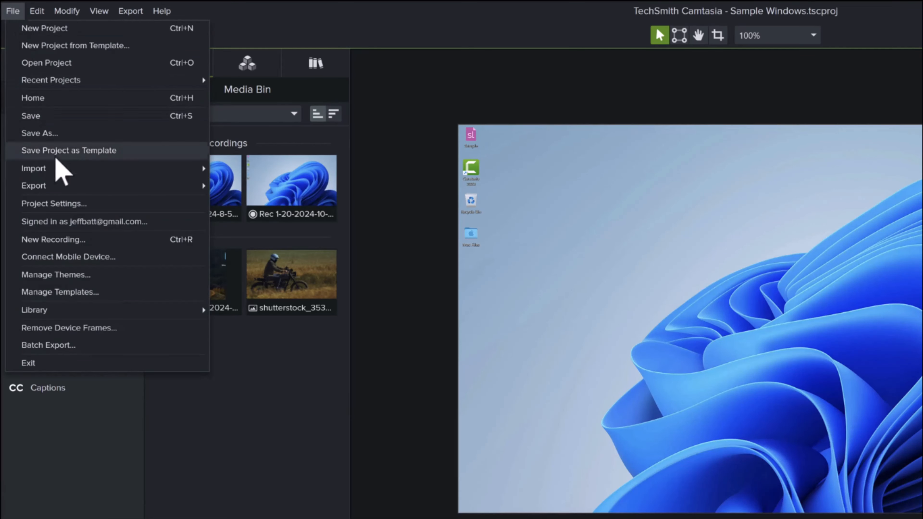
{"action": "mouse_move", "coordinate": [65, 186]}
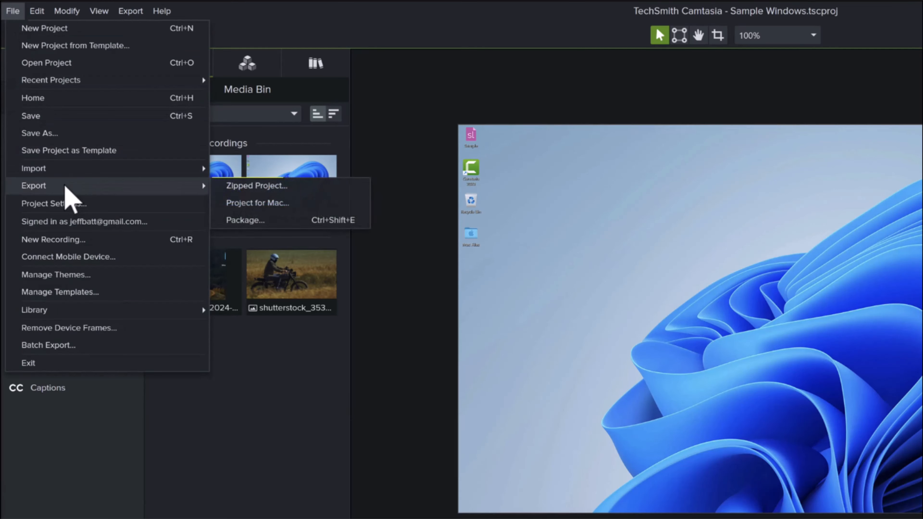
{"action": "left_click", "coordinate": [350, 187]}
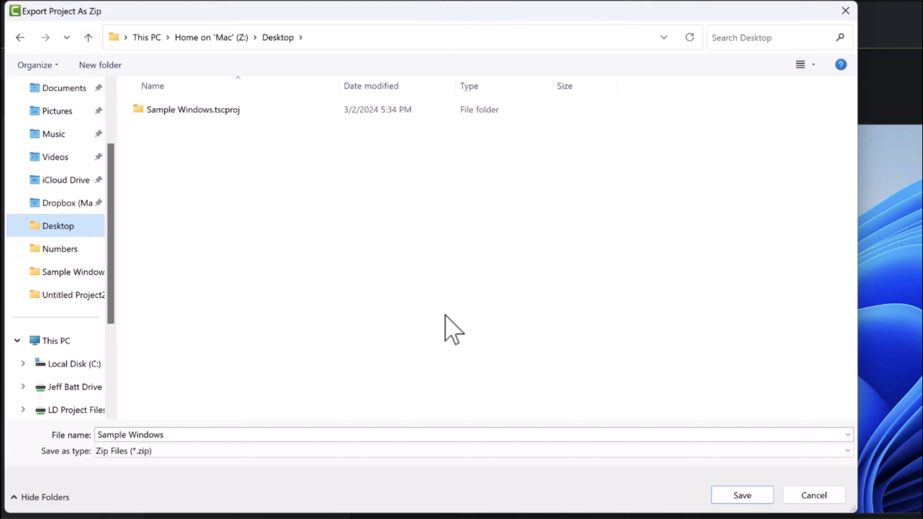
{"action": "left_click", "coordinate": [731, 499]}
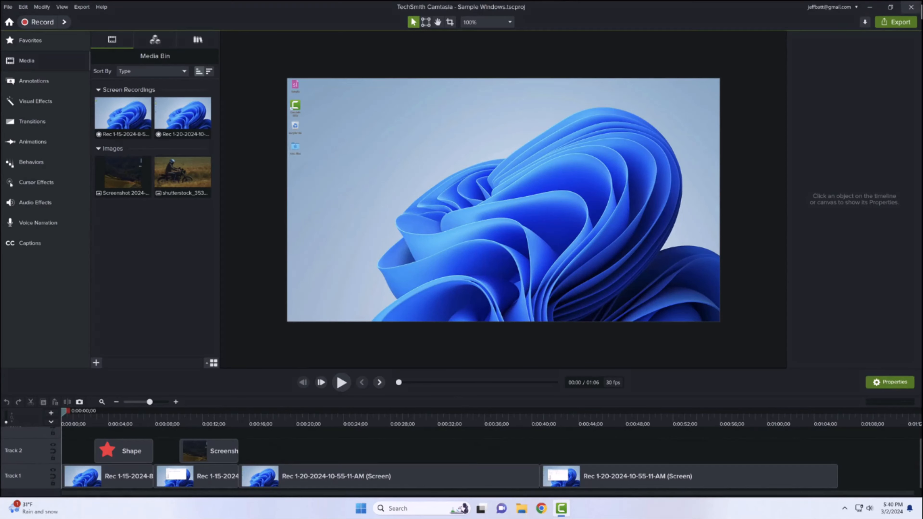
Step: Close the Sample Windows project, relaunch Camtasia and create a new blank project
{"action": "left_click", "coordinate": [911, 7]}
{"action": "double_click", "coordinate": [18, 58]}
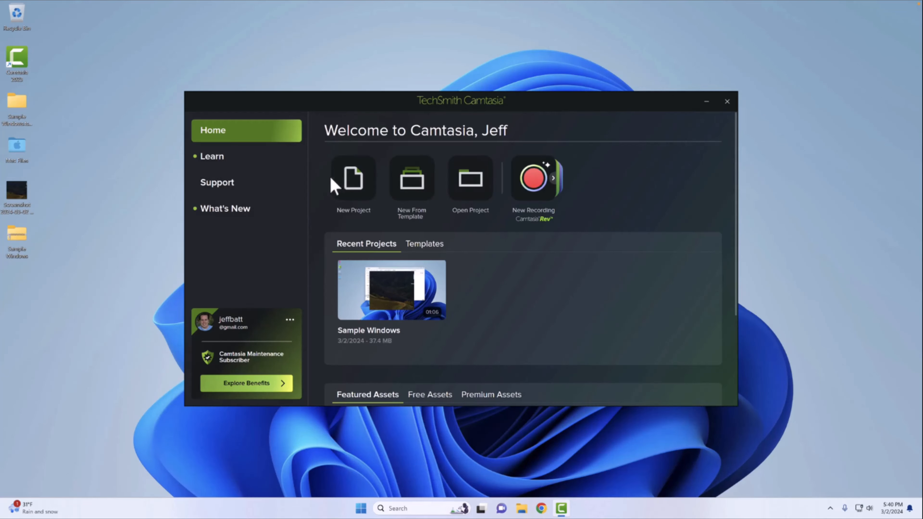
{"action": "left_click", "coordinate": [345, 176]}
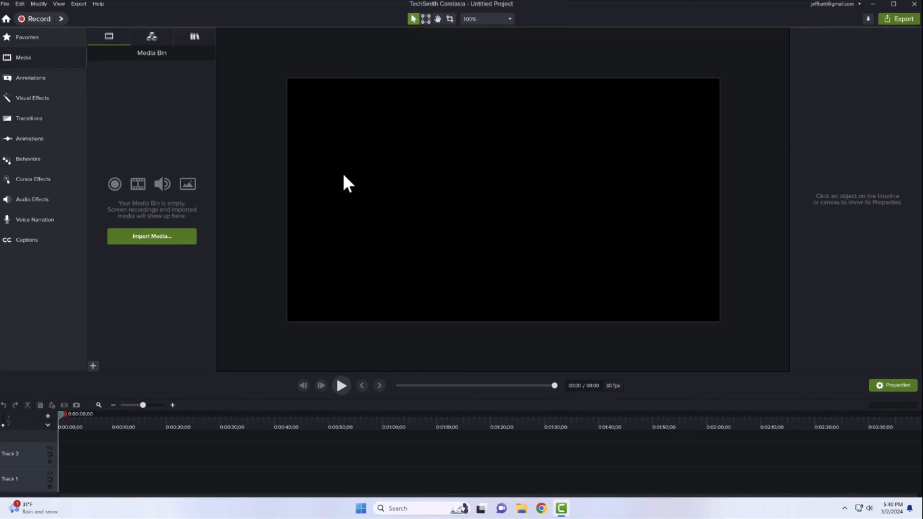
Step: Save the new project on the Desktop as Sample 2
{"action": "left_click", "coordinate": [5, 4]}
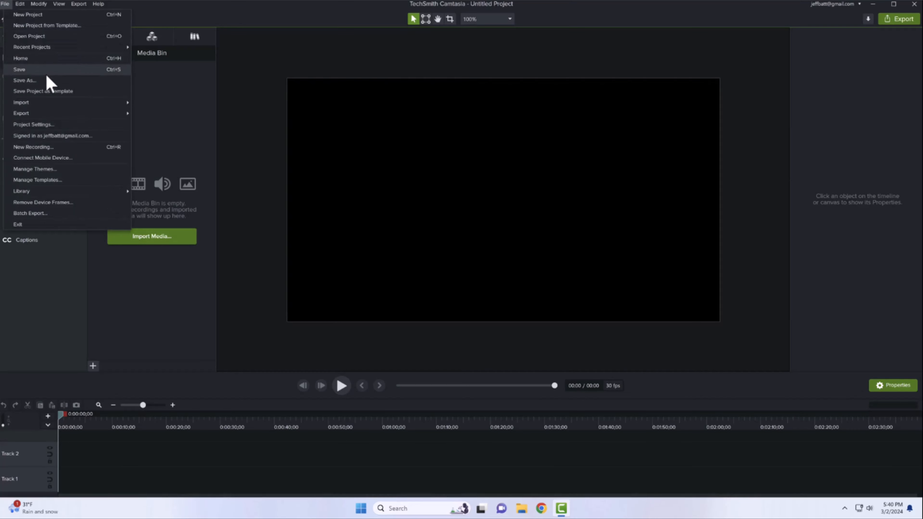
{"action": "left_click", "coordinate": [46, 71]}
{"action": "type", "text": "Sample 2"}
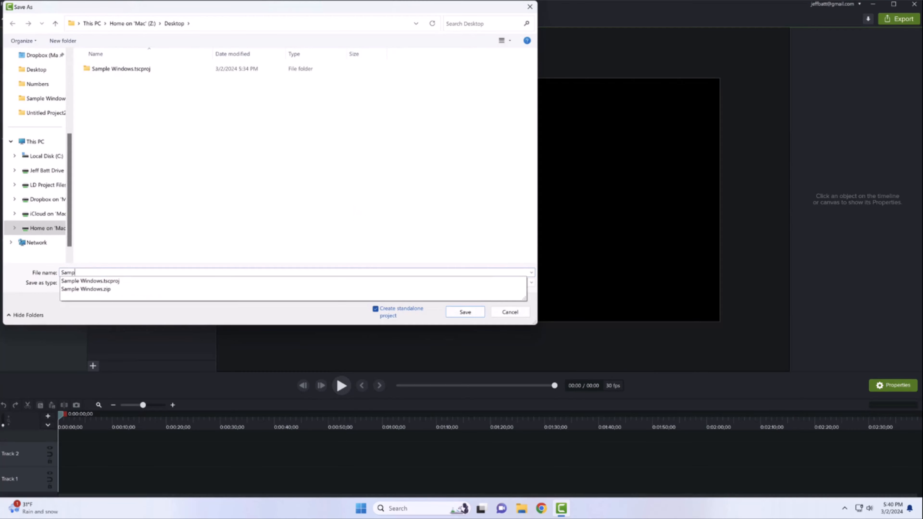
{"action": "key", "text": "Return"}
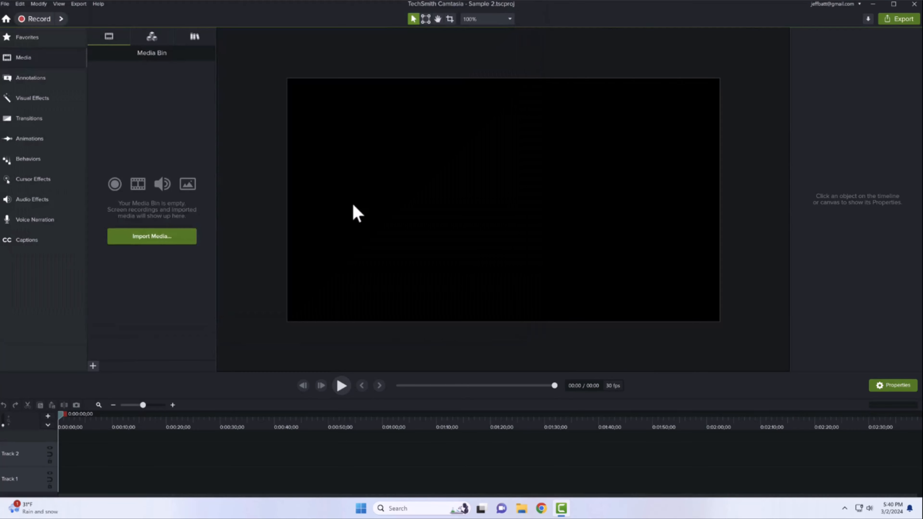
Step: Add the red star shape annotation at the start of Track 1 and move the playhead to 4 seconds
{"action": "left_click", "coordinate": [29, 77]}
{"action": "left_click", "coordinate": [162, 37]}
{"action": "left_click", "coordinate": [141, 37]}
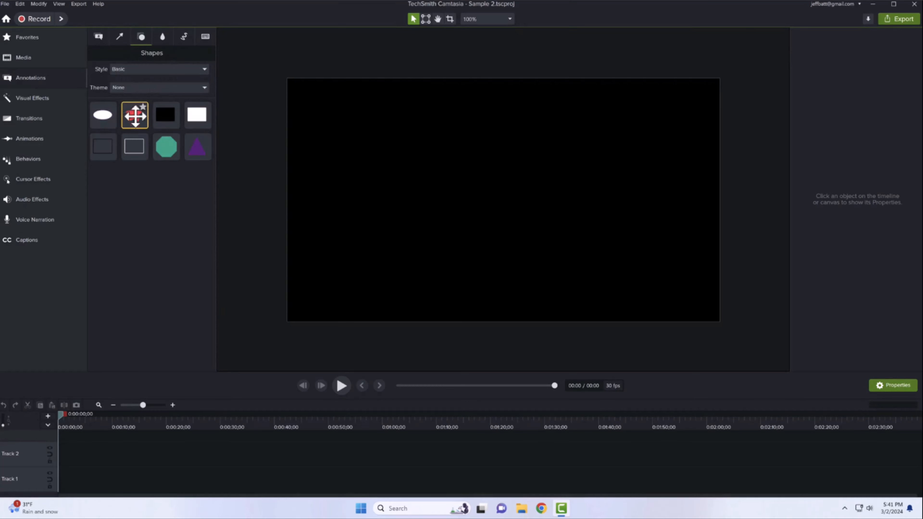
{"action": "left_click_drag", "start_coordinate": [134, 114], "coordinate": [55, 480]}
{"action": "left_click", "coordinate": [79, 422]}
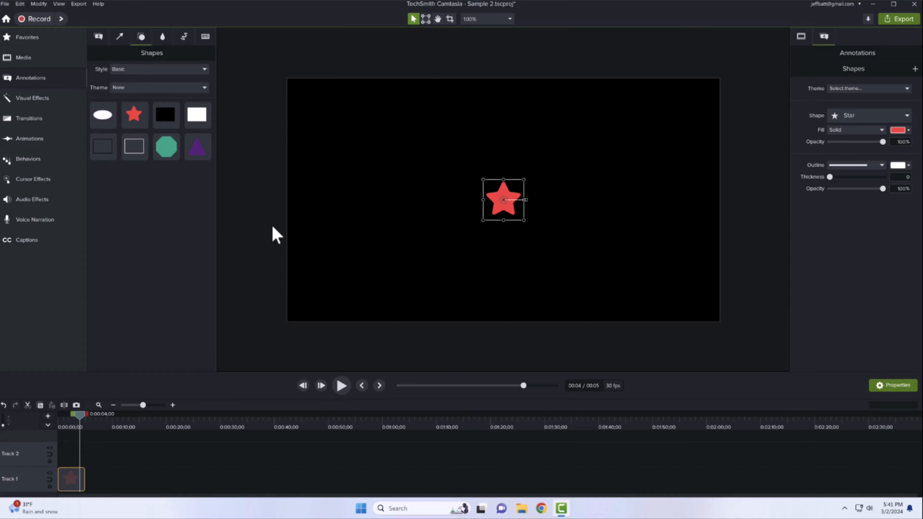
Step: Start a zipped project import and choose Sample Windows.zip on the Desktop as the file to import
{"action": "left_click", "coordinate": [5, 3]}
{"action": "mouse_move", "coordinate": [69, 103]}
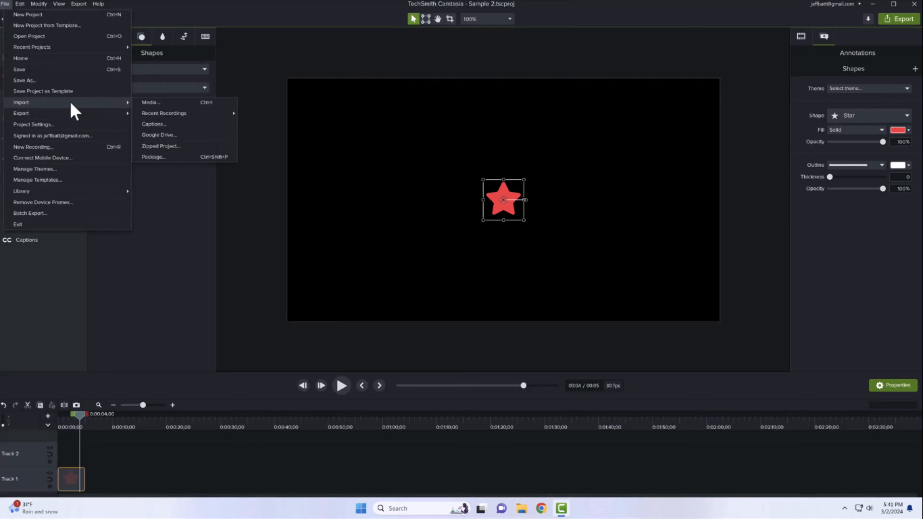
{"action": "left_click", "coordinate": [187, 145]}
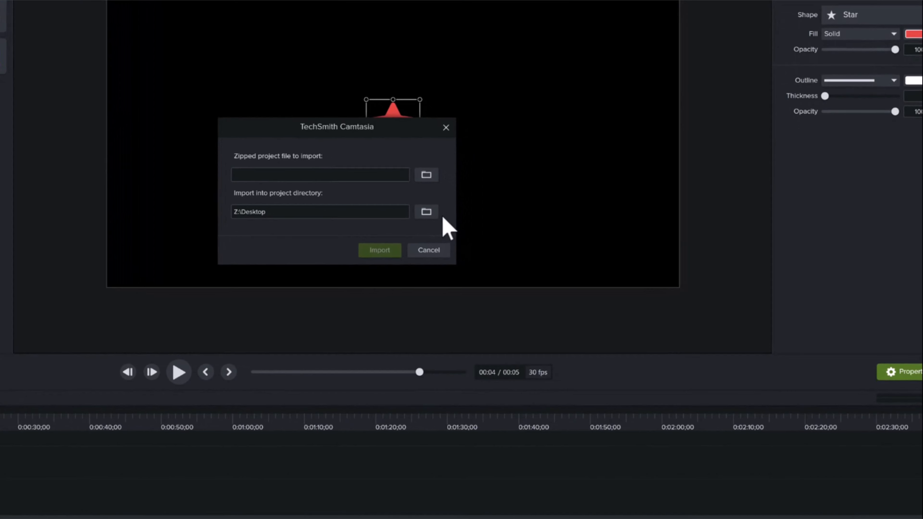
{"action": "left_click", "coordinate": [427, 176]}
{"action": "left_click", "coordinate": [418, 220]}
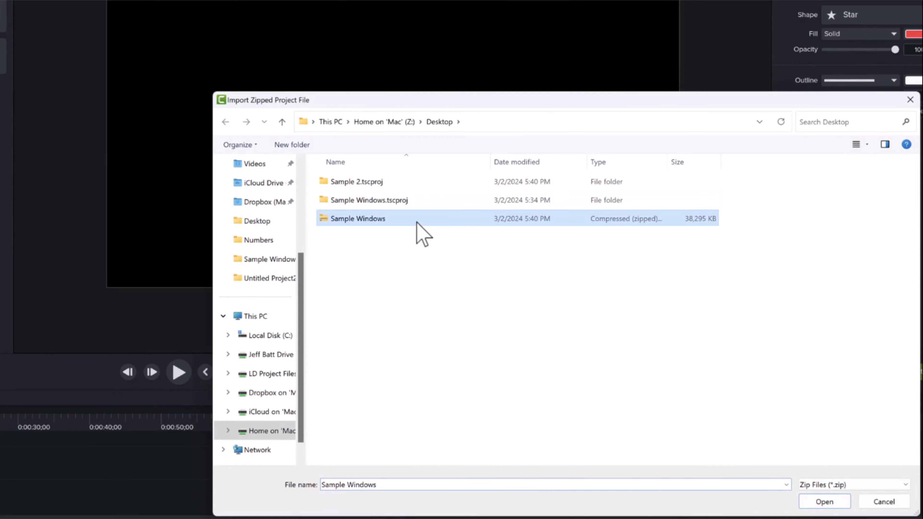
{"action": "left_click", "coordinate": [822, 501]}
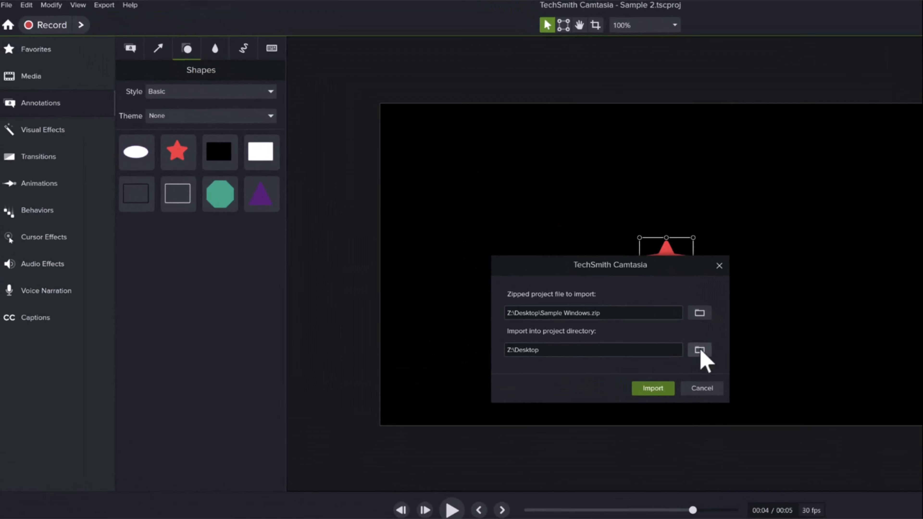
Step: Create a New Location folder on the Desktop and set it as the directory to import the project into
{"action": "left_click", "coordinate": [426, 211]}
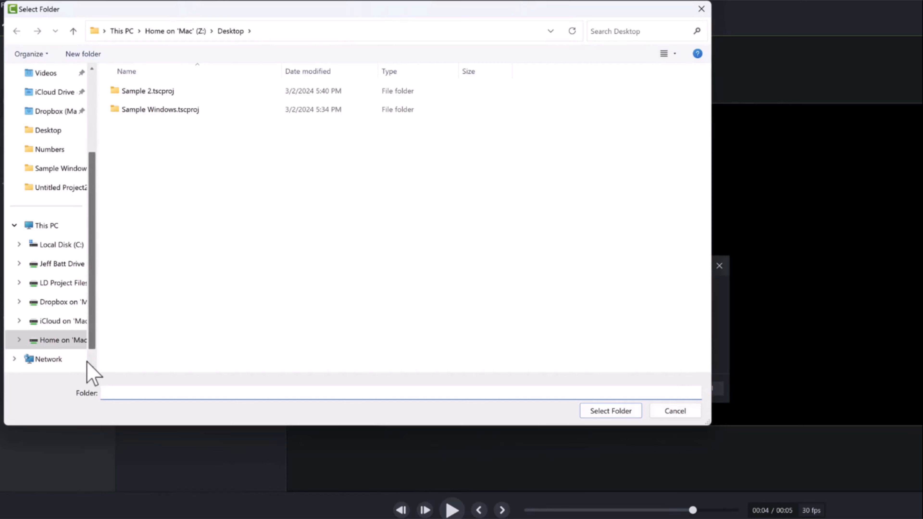
{"action": "right_click", "coordinate": [215, 290]}
{"action": "mouse_move", "coordinate": [327, 386]}
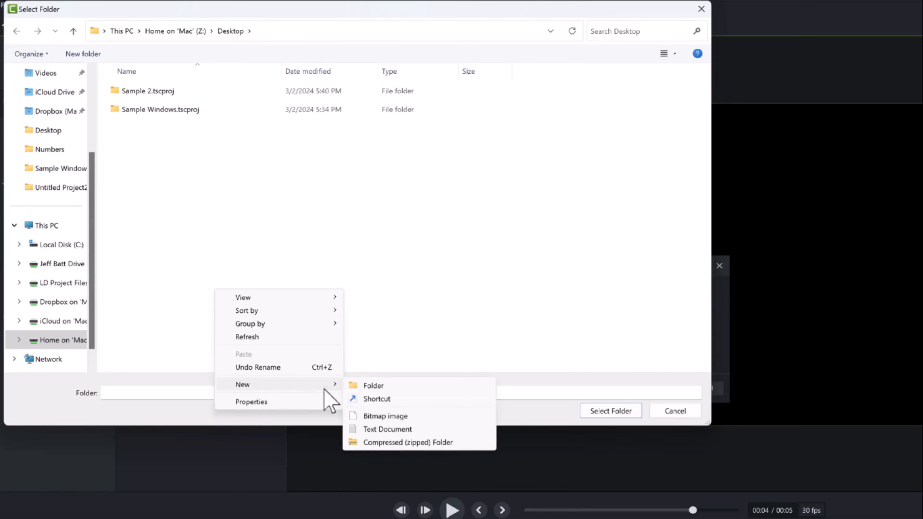
{"action": "left_click", "coordinate": [435, 385]}
{"action": "type", "text": "New Location"}
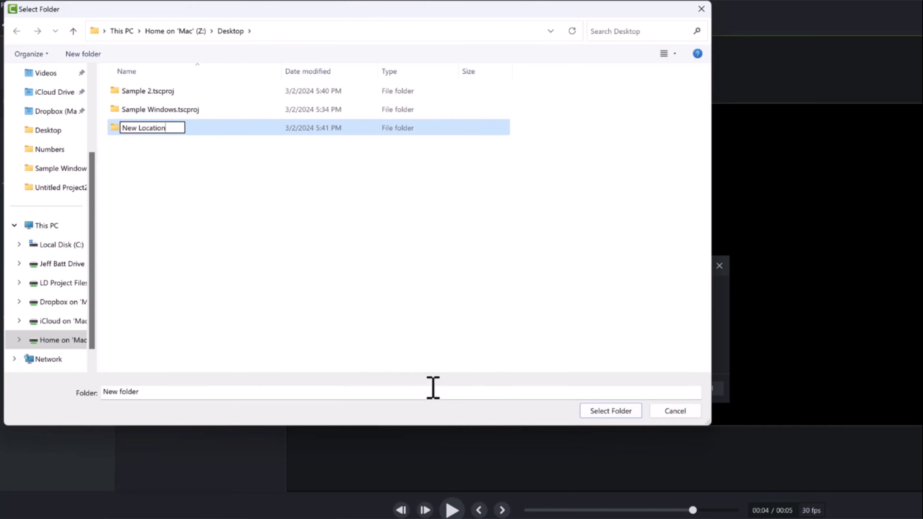
{"action": "key", "text": "Return"}
{"action": "left_click", "coordinate": [593, 412]}
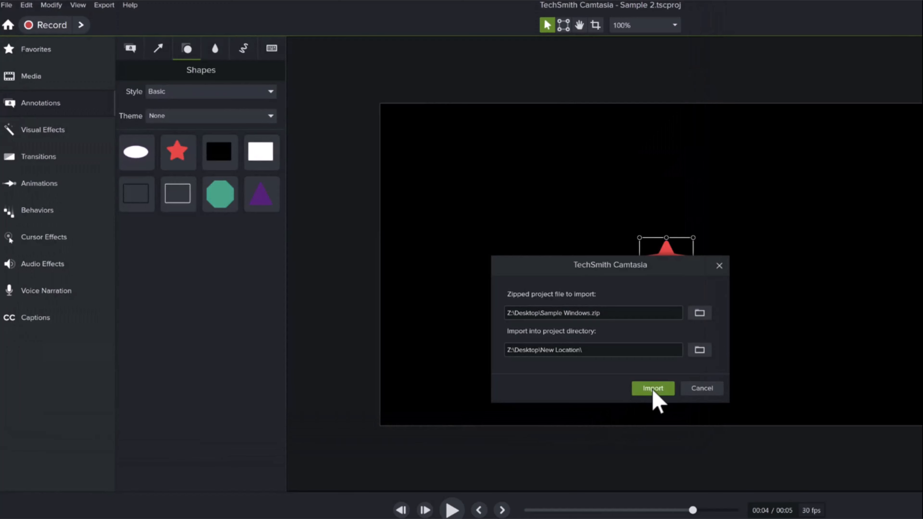
Step: Import the zipped project, loading its media files from the shared drive, and select both clips on Track 2
{"action": "left_click", "coordinate": [654, 389]}
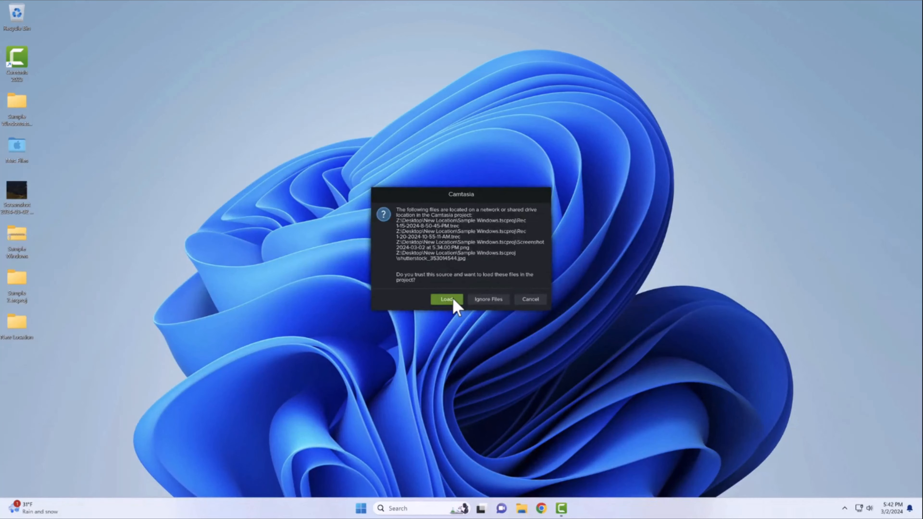
{"action": "left_click", "coordinate": [452, 298]}
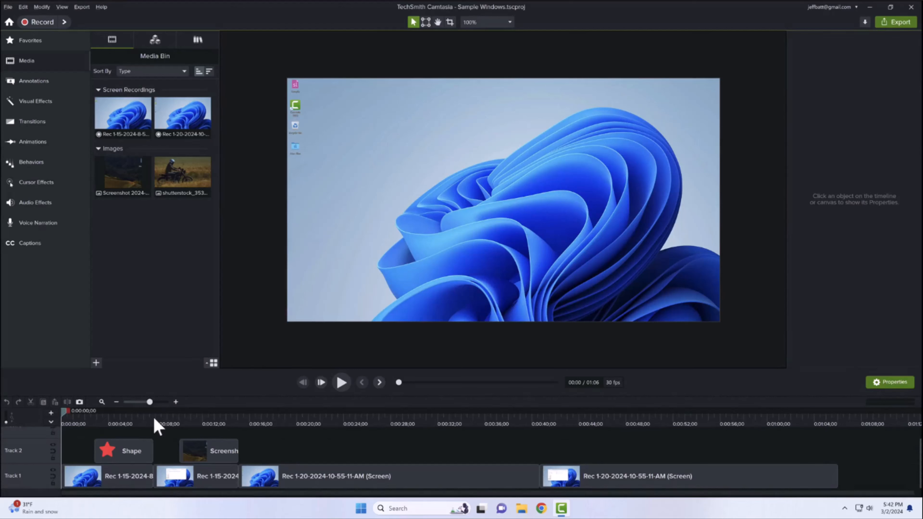
{"action": "left_click_drag", "start_coordinate": [290, 456], "coordinate": [60, 444]}
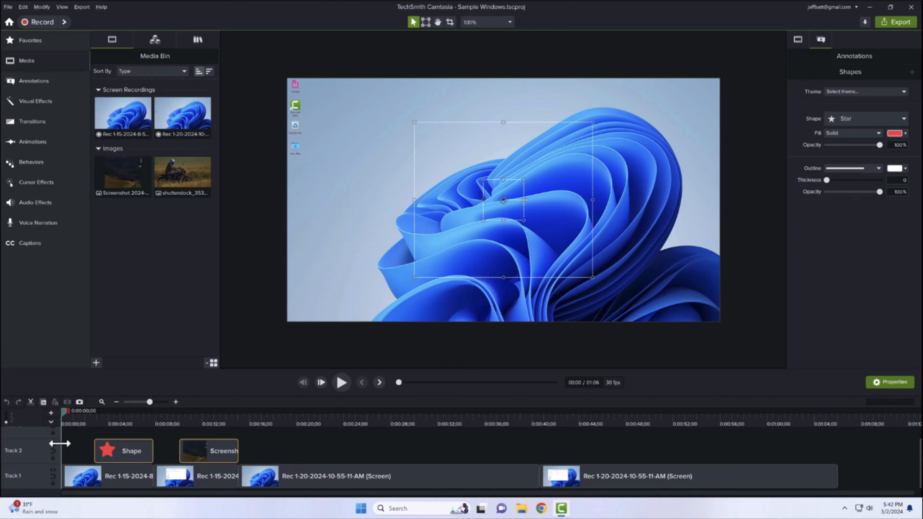
{"action": "left_click", "coordinate": [70, 442]}
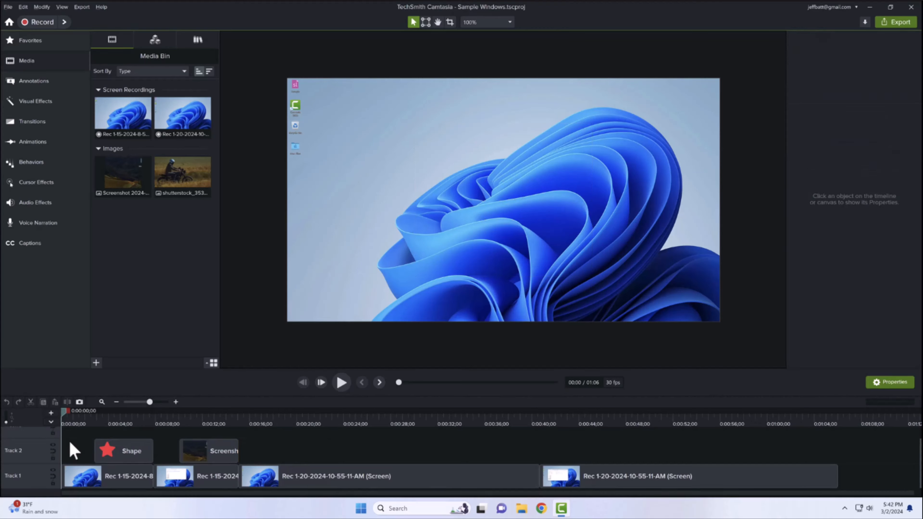
{"action": "left_click", "coordinate": [113, 451]}
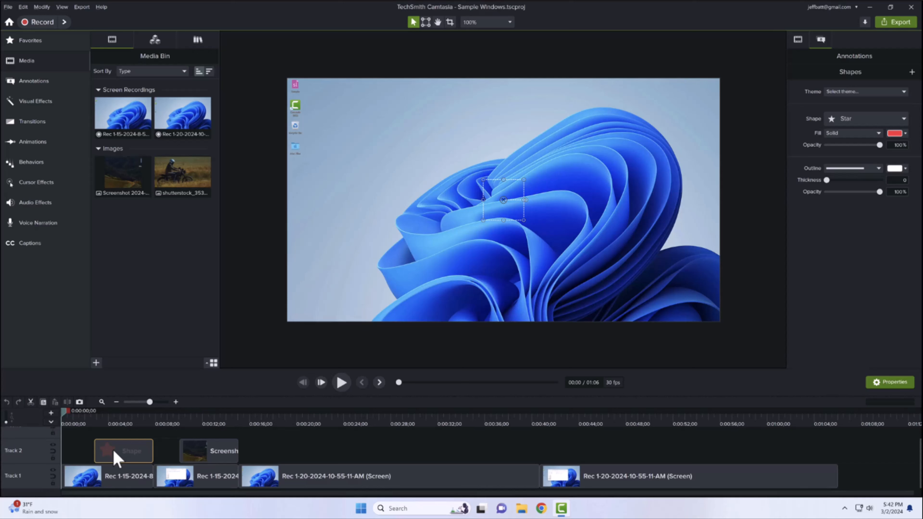
{"action": "left_click", "coordinate": [262, 432]}
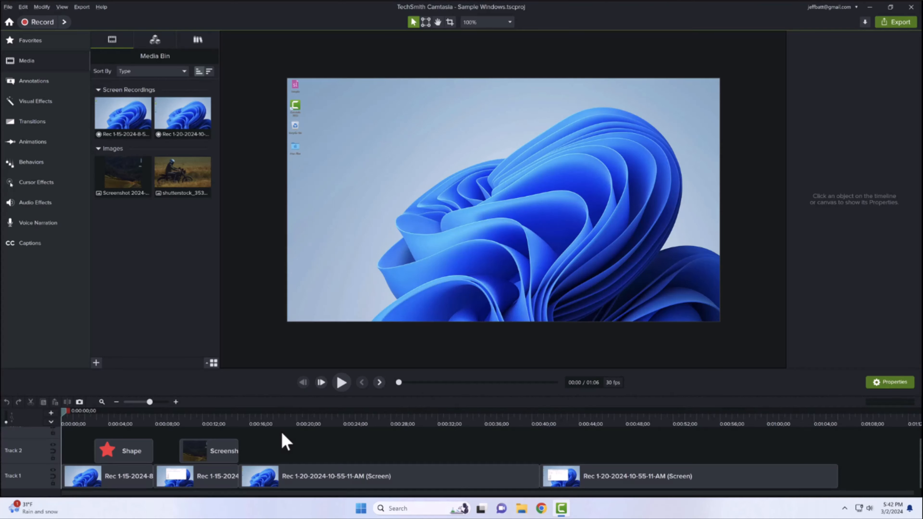
Step: Examine the files extracted into the Sample Windows.tscproj folder inside New Location on the Desktop, then close the folder and return to Camtasia
{"action": "left_click", "coordinate": [870, 7]}
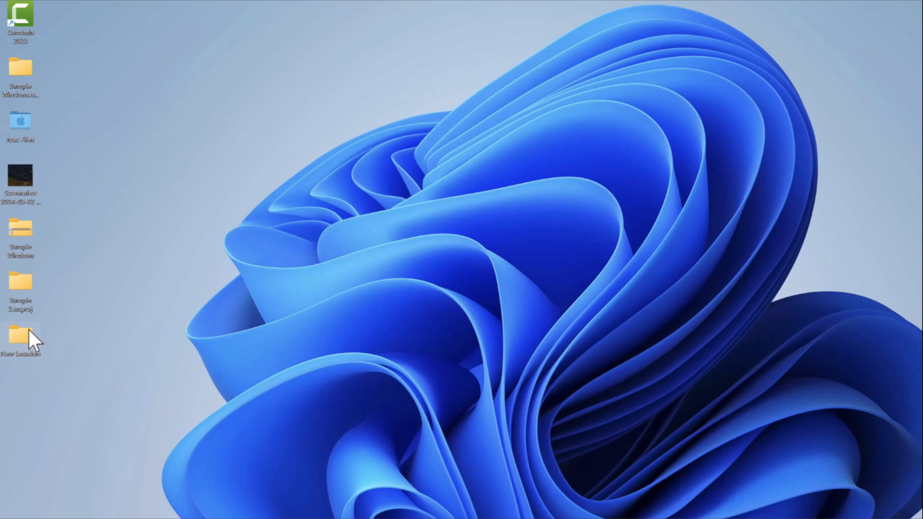
{"action": "double_click", "coordinate": [35, 342]}
{"action": "double_click", "coordinate": [467, 182]}
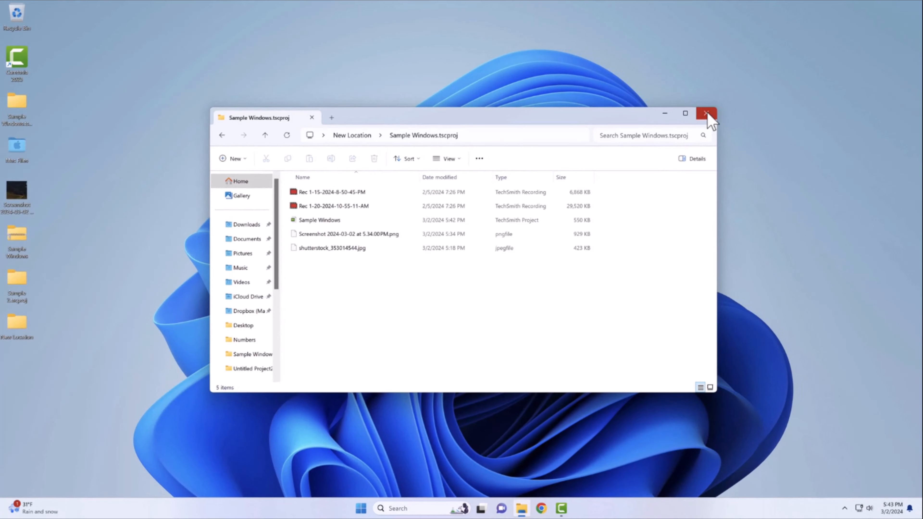
{"action": "left_click", "coordinate": [707, 114]}
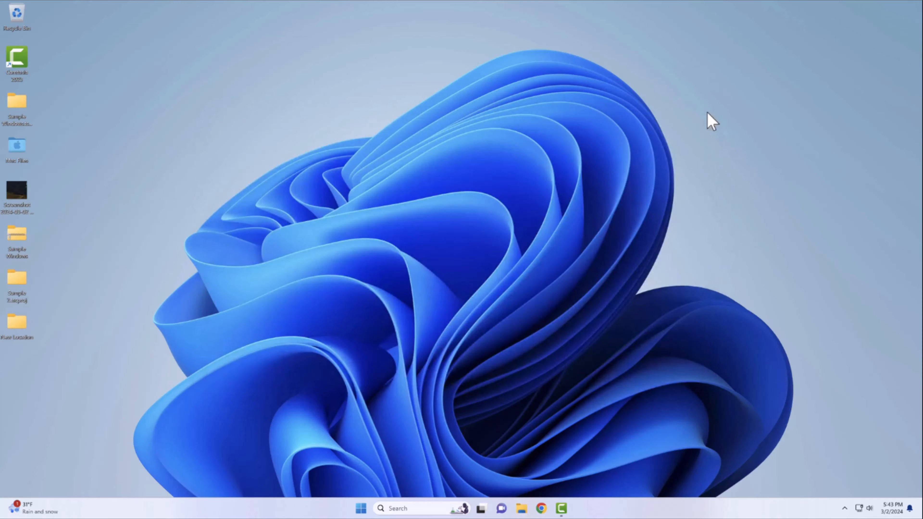
{"action": "left_click", "coordinate": [564, 511]}
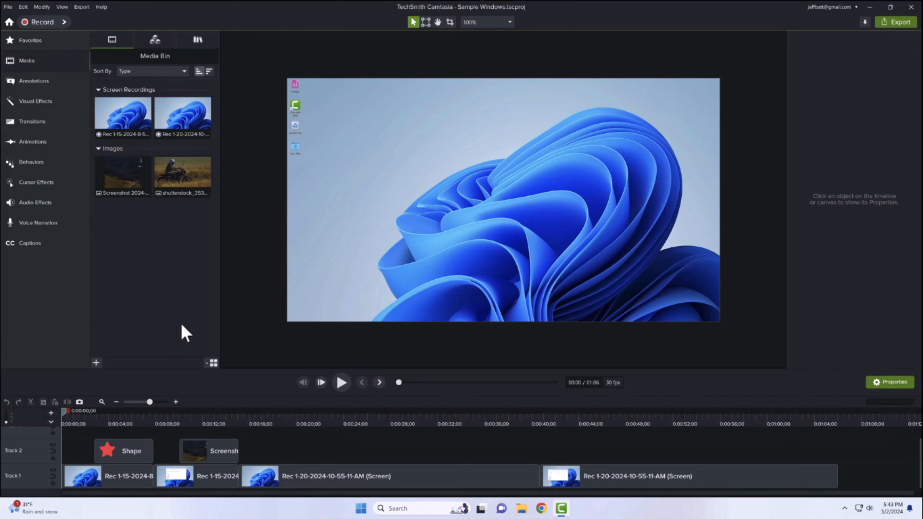
Step: Start a package export and include the Learning Dojo theme and the Default library
{"action": "left_click", "coordinate": [8, 7]}
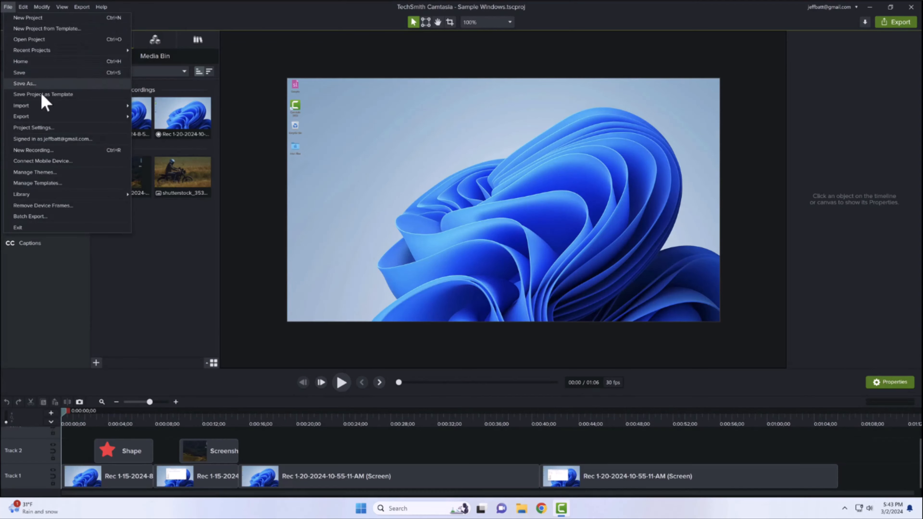
{"action": "mouse_move", "coordinate": [45, 116]}
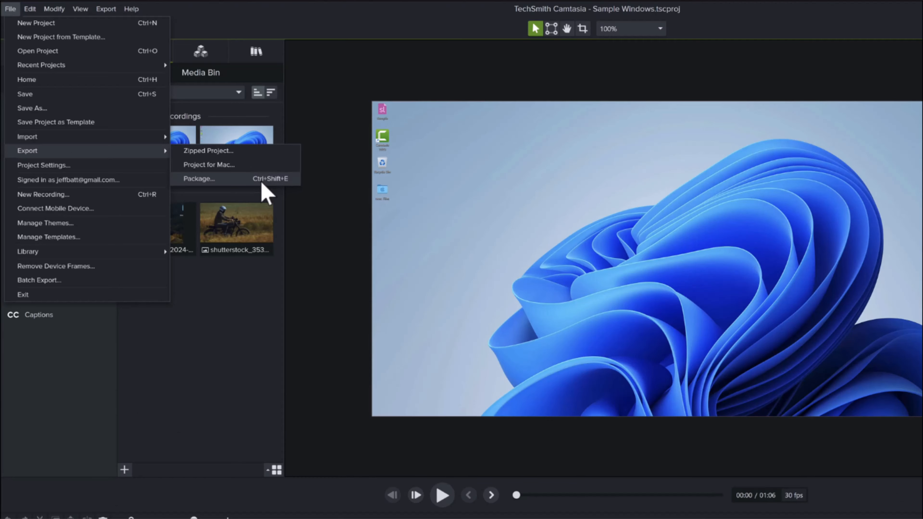
{"action": "left_click", "coordinate": [262, 182]}
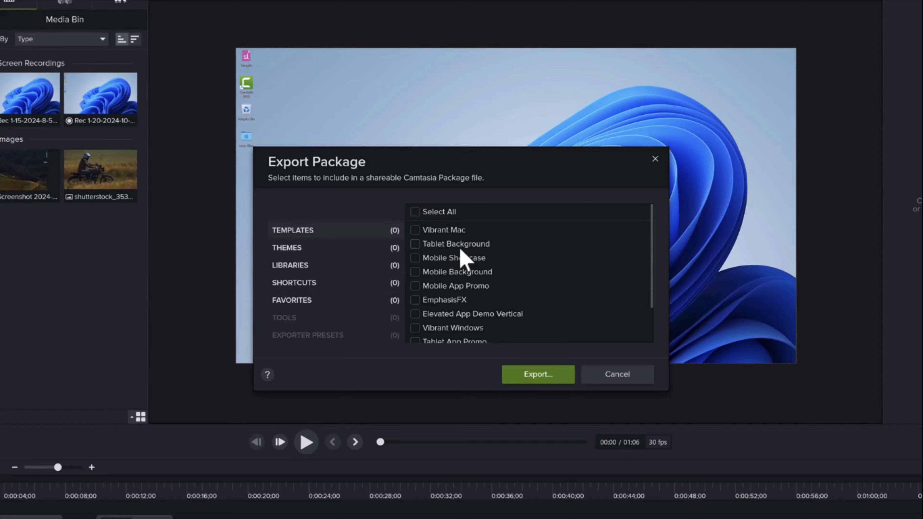
{"action": "left_click", "coordinate": [416, 246]}
{"action": "left_click", "coordinate": [358, 250]}
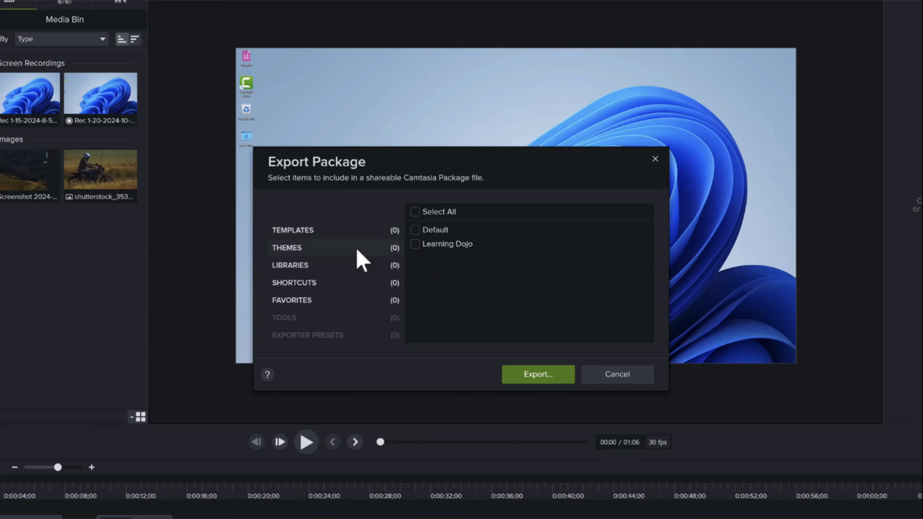
{"action": "left_click", "coordinate": [351, 271]}
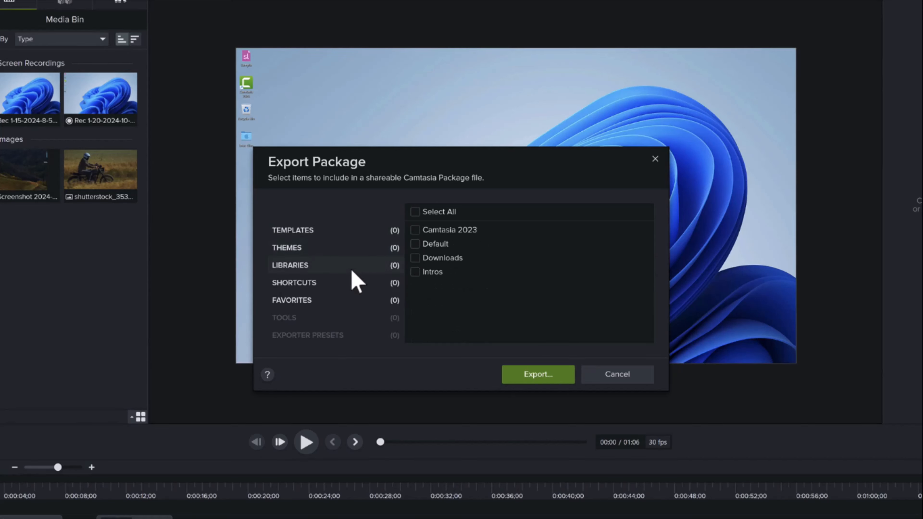
{"action": "left_click", "coordinate": [422, 245]}
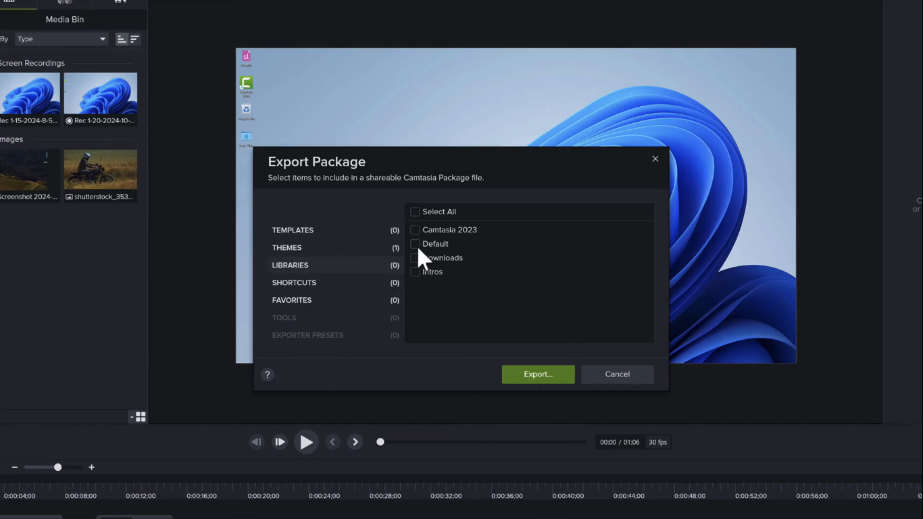
{"action": "left_click", "coordinate": [413, 244]}
Step: Export the package to the Desktop as Untitled Package and close the Desktop folder window
{"action": "left_click", "coordinate": [537, 375]}
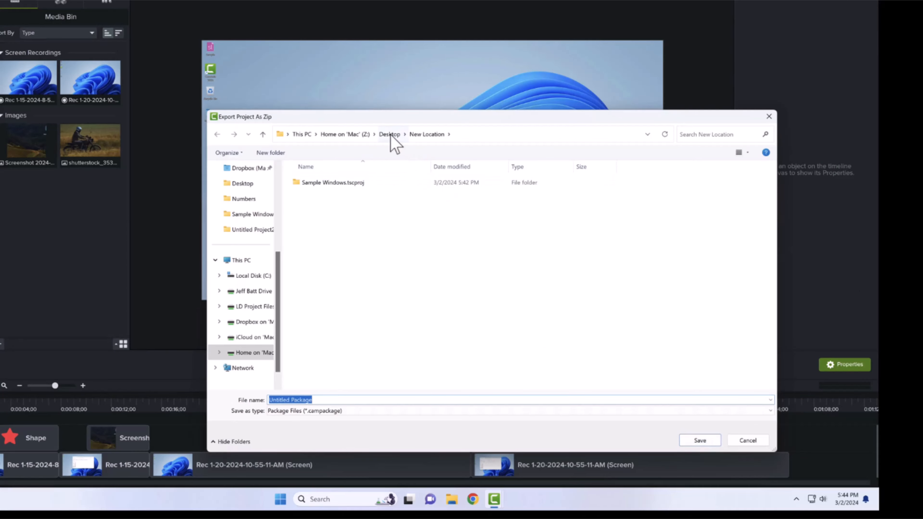
{"action": "left_click", "coordinate": [390, 135]}
{"action": "left_click", "coordinate": [700, 441]}
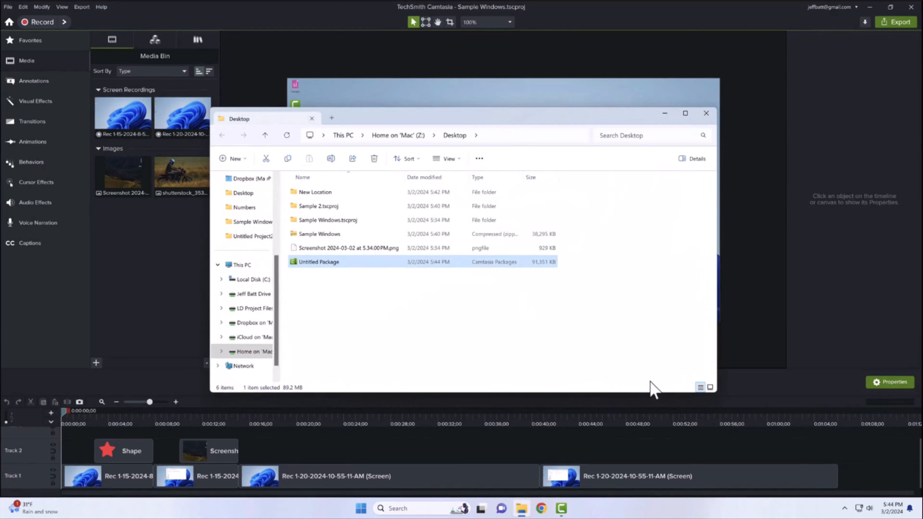
{"action": "left_click", "coordinate": [703, 115]}
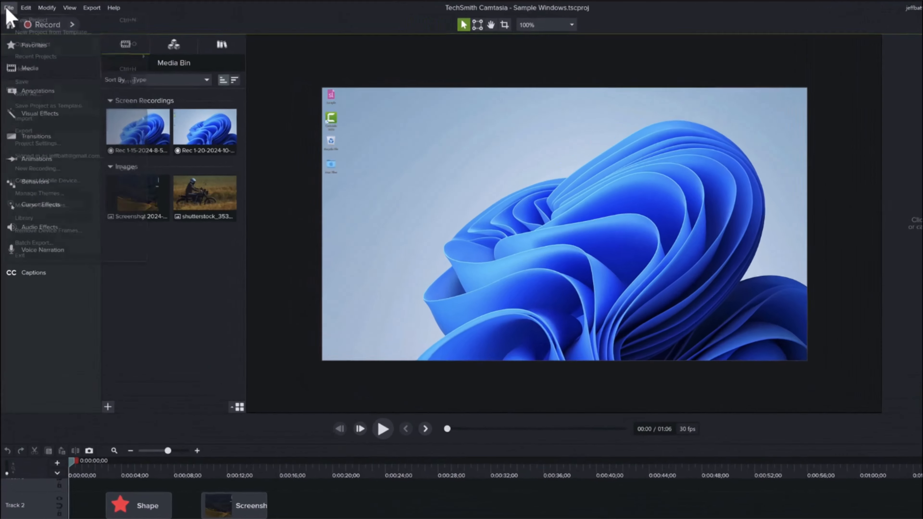
Step: Import the Untitled Package file from the Desktop and close the import progress dialog
{"action": "left_click", "coordinate": [8, 7]}
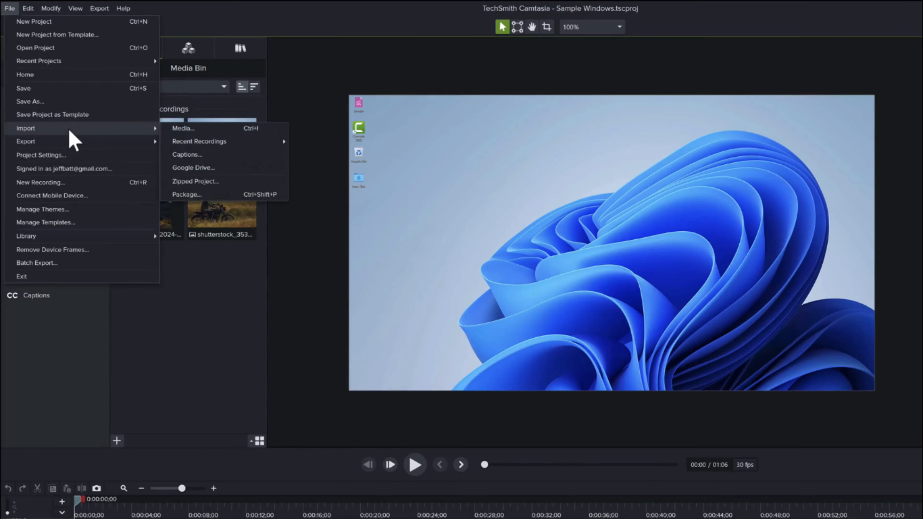
{"action": "left_click", "coordinate": [244, 204]}
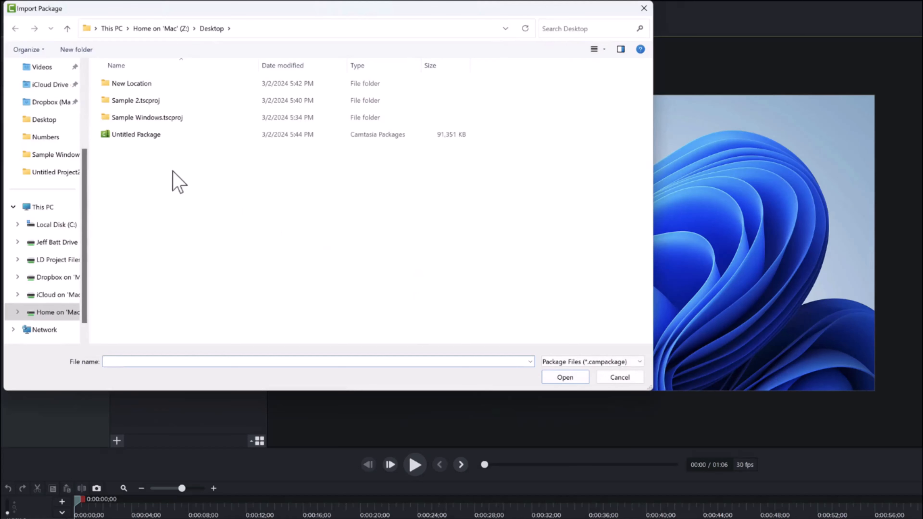
{"action": "left_click", "coordinate": [163, 136]}
{"action": "left_click", "coordinate": [573, 380]}
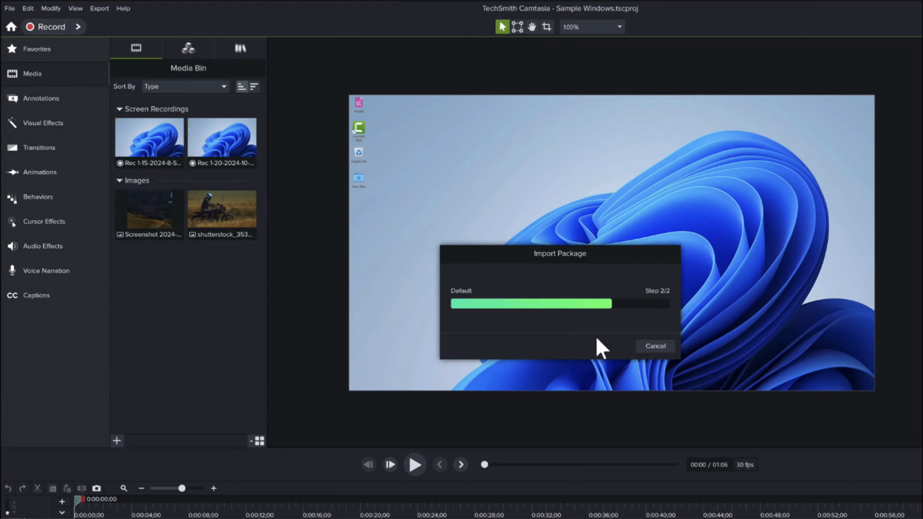
{"action": "left_click", "coordinate": [643, 350]}
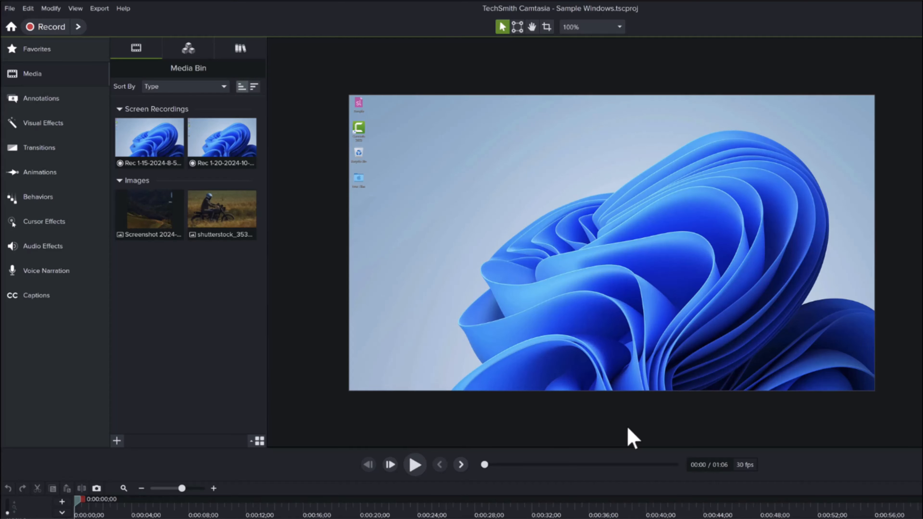
Step: Open the asset library and check the list of user libraries for the imported one
{"action": "left_click", "coordinate": [241, 49]}
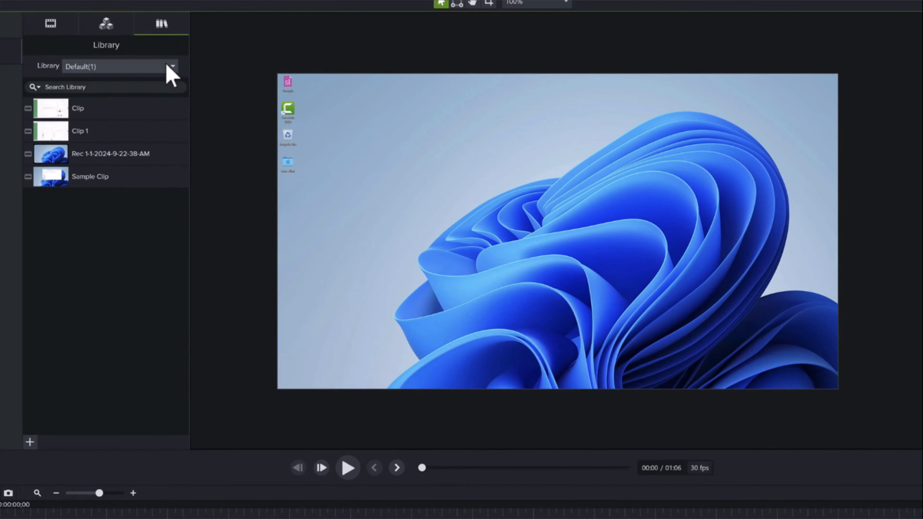
{"action": "left_click", "coordinate": [171, 67]}
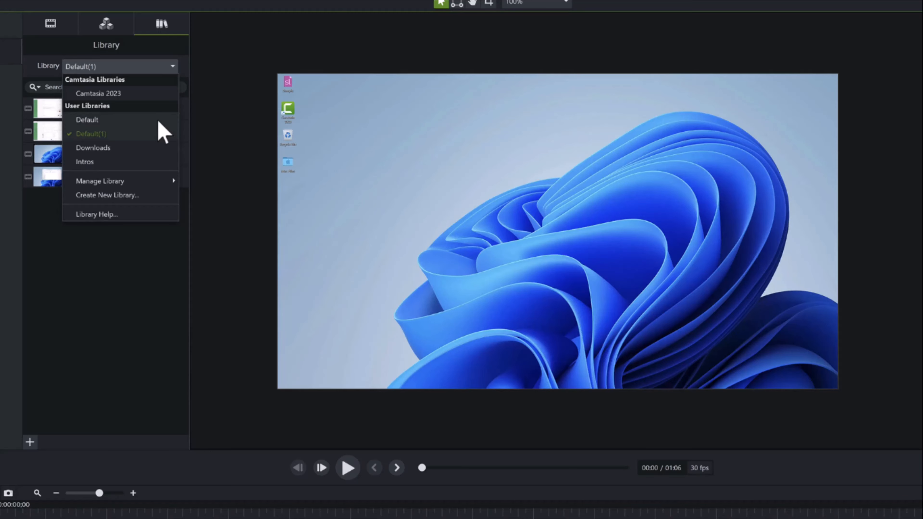
{"action": "left_click", "coordinate": [255, 131]}
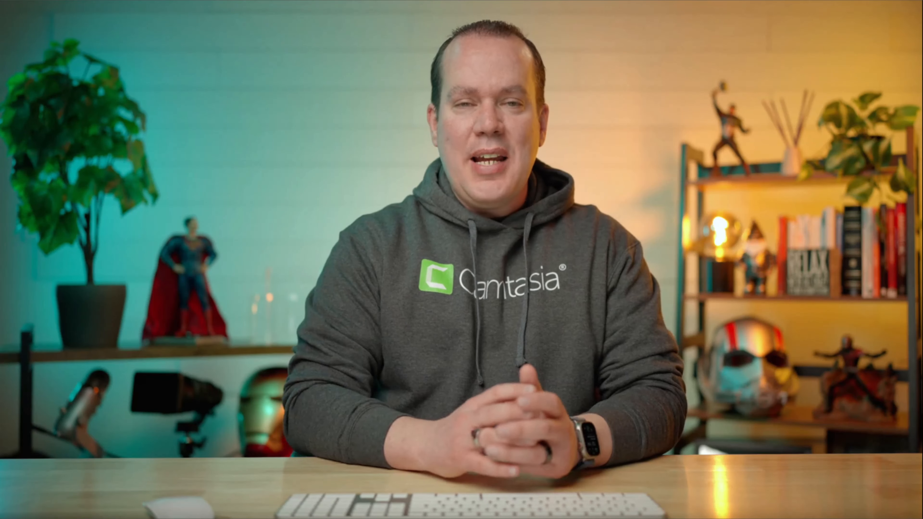
{"action": "mouse_move", "coordinate": [8, 418]}
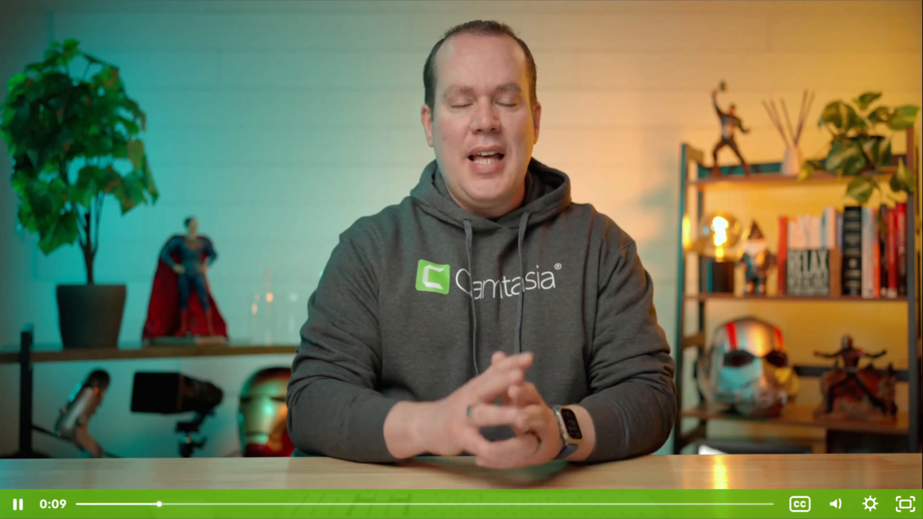